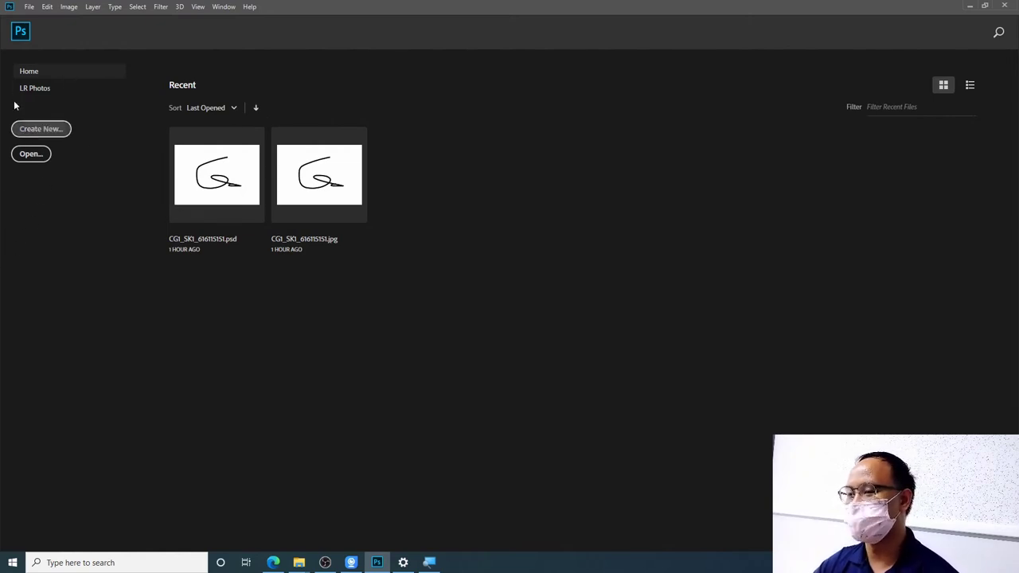
- Start a new blank document, showing the 297 × 210 mm, 300 ppi preset details
{"action": "left_click", "coordinate": [36, 154]}
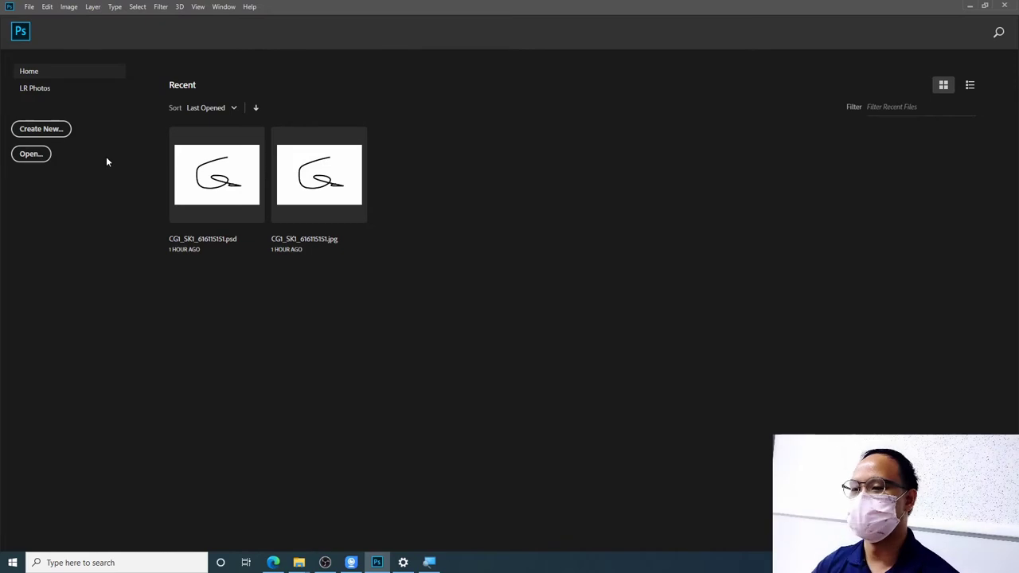
{"action": "left_click", "coordinate": [67, 137]}
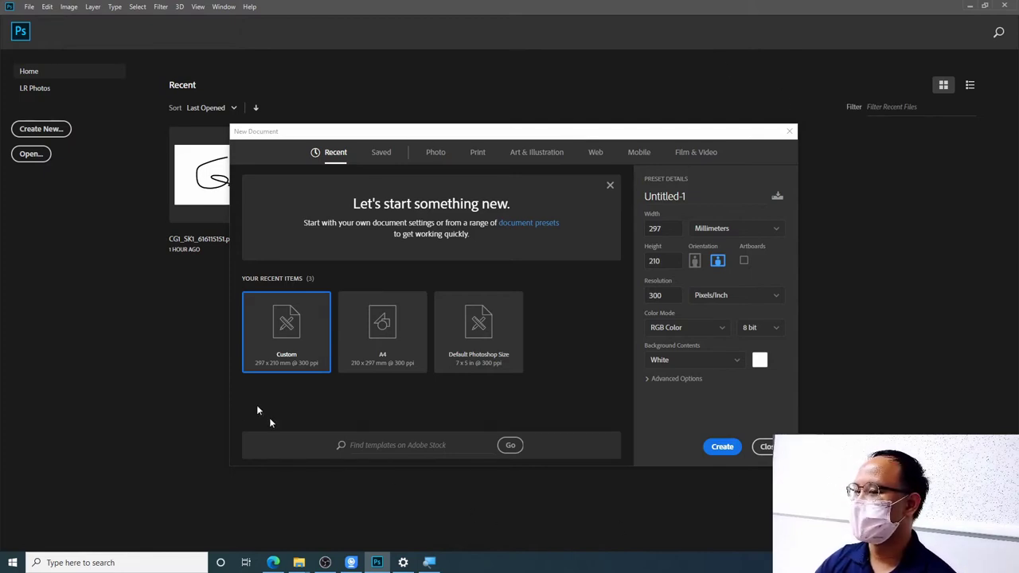
{"action": "left_click", "coordinate": [336, 136]}
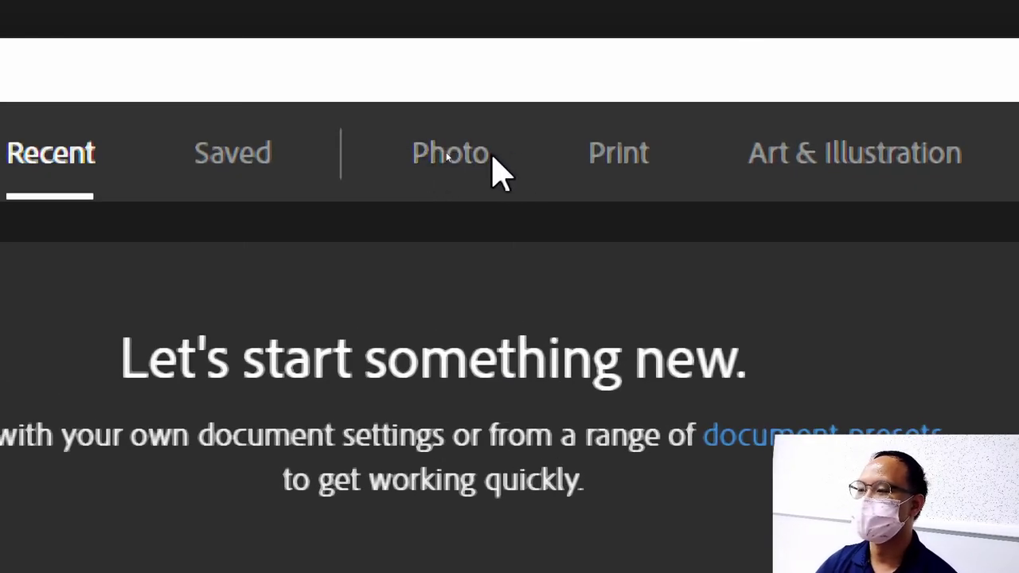
- Browse the Photo, Print, Art & Illustration, Web and Mobile presets, ending on Film & Video
{"action": "left_click", "coordinate": [477, 159]}
{"action": "left_click", "coordinate": [637, 163]}
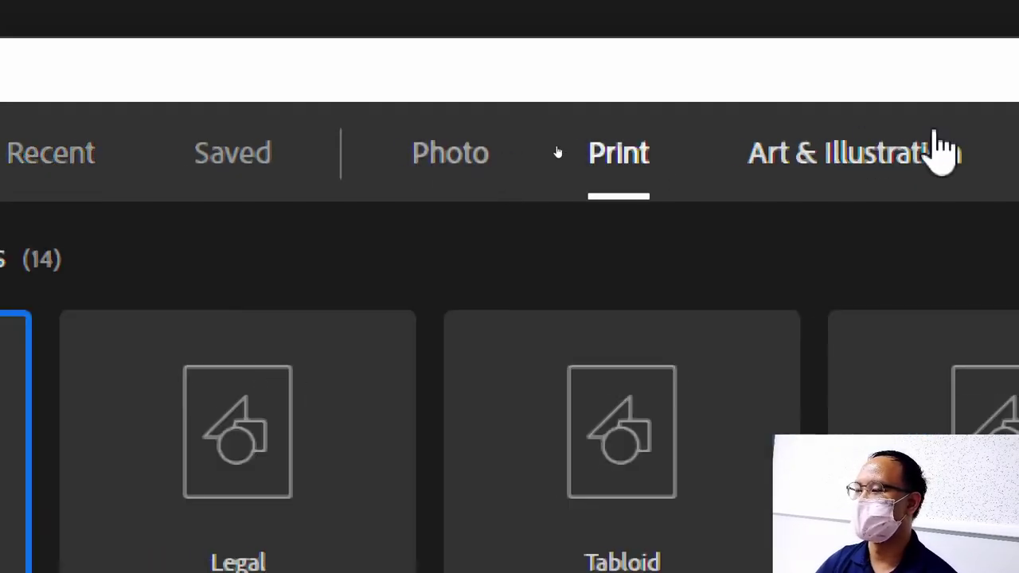
{"action": "left_click", "coordinate": [865, 159]}
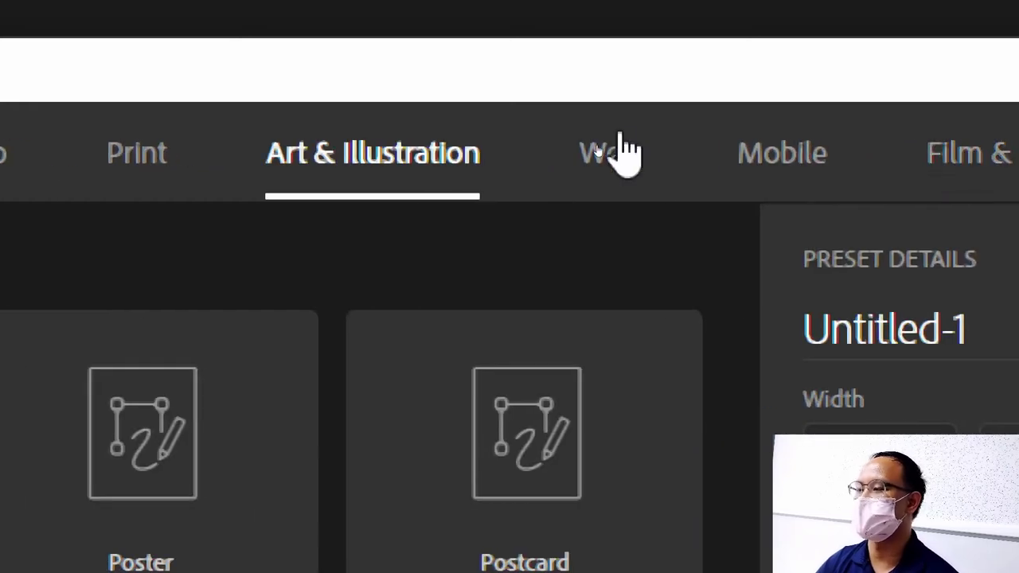
{"action": "left_click", "coordinate": [607, 187]}
{"action": "left_click", "coordinate": [812, 163]}
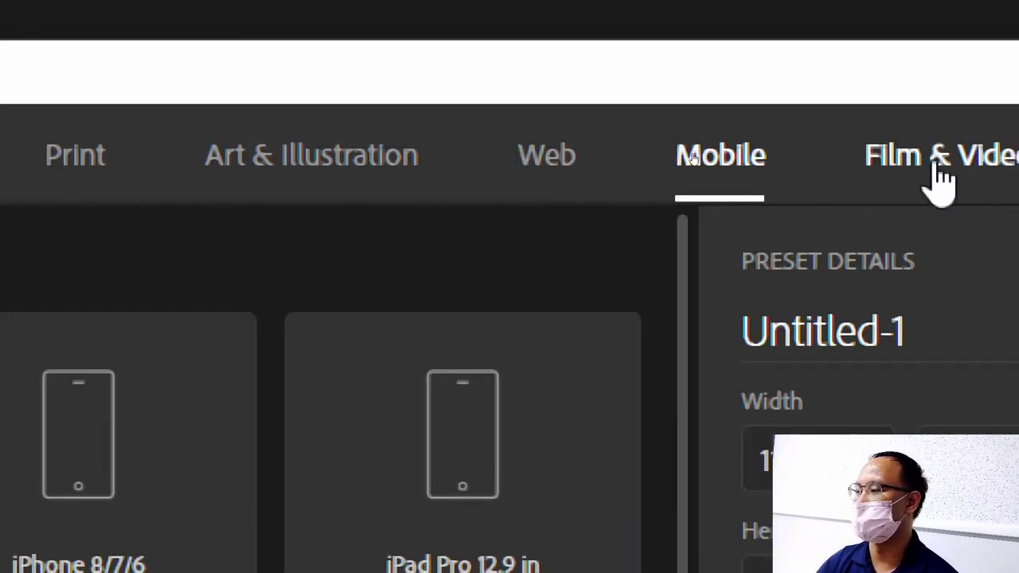
{"action": "left_click", "coordinate": [937, 176]}
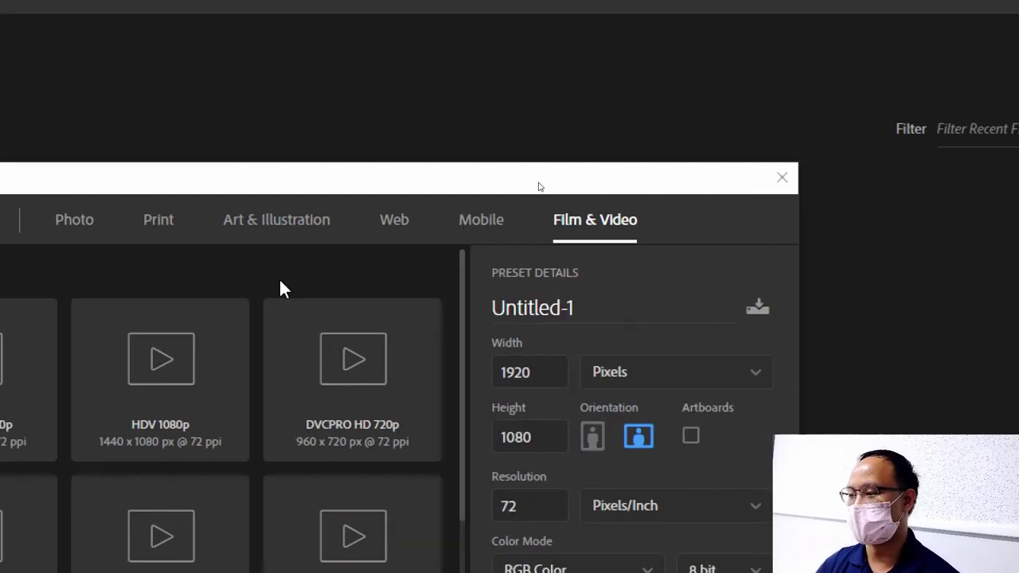
{"action": "left_click", "coordinate": [462, 226]}
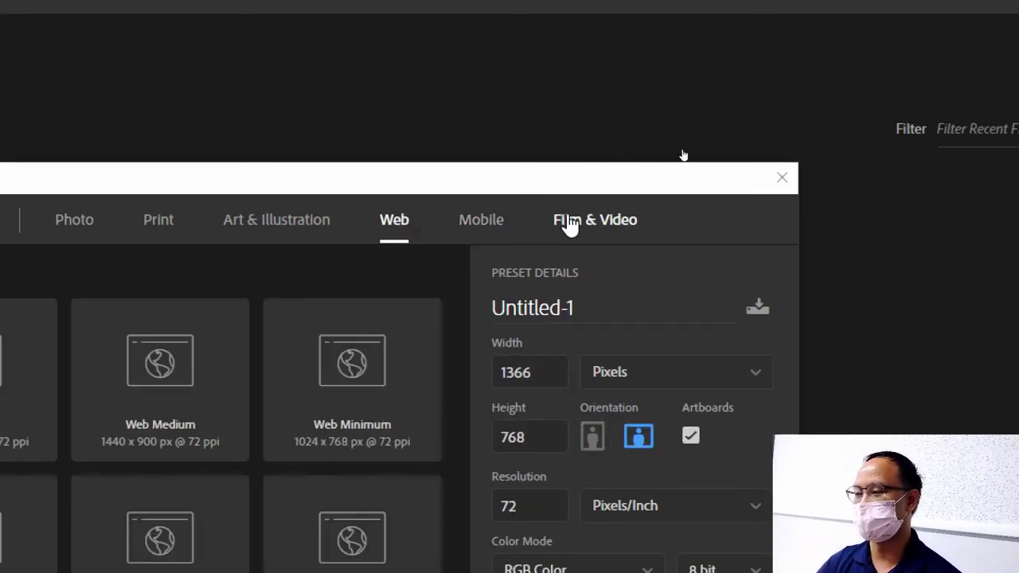
{"action": "left_click", "coordinate": [568, 221]}
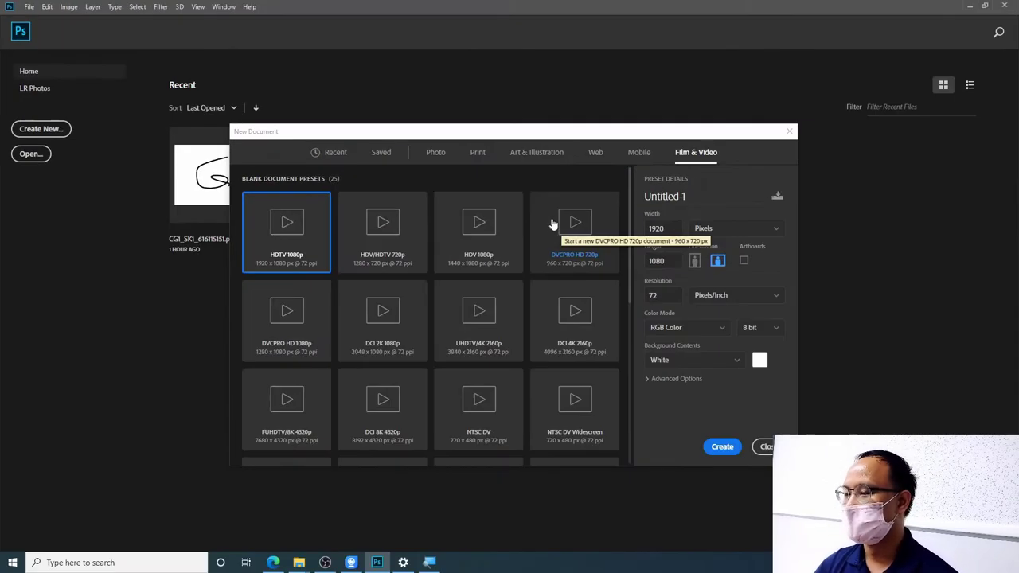
- Compare the 720p, 4K 2160p and 1080p Film & Video preset sizes
{"action": "left_click", "coordinate": [408, 239]}
{"action": "left_click", "coordinate": [466, 231]}
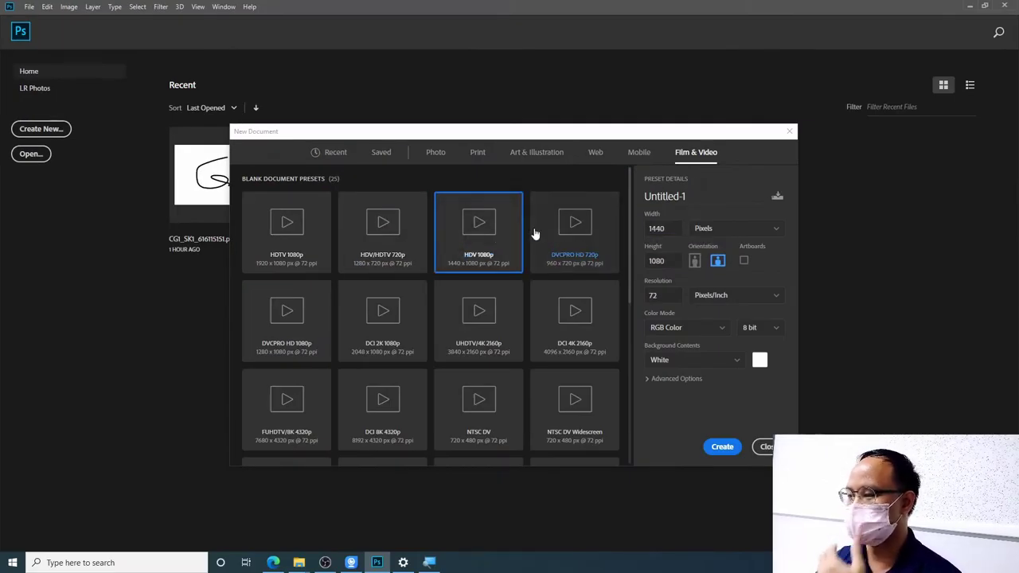
{"action": "left_click", "coordinate": [541, 235]}
{"action": "left_click", "coordinate": [566, 299]}
{"action": "left_click", "coordinate": [480, 313]}
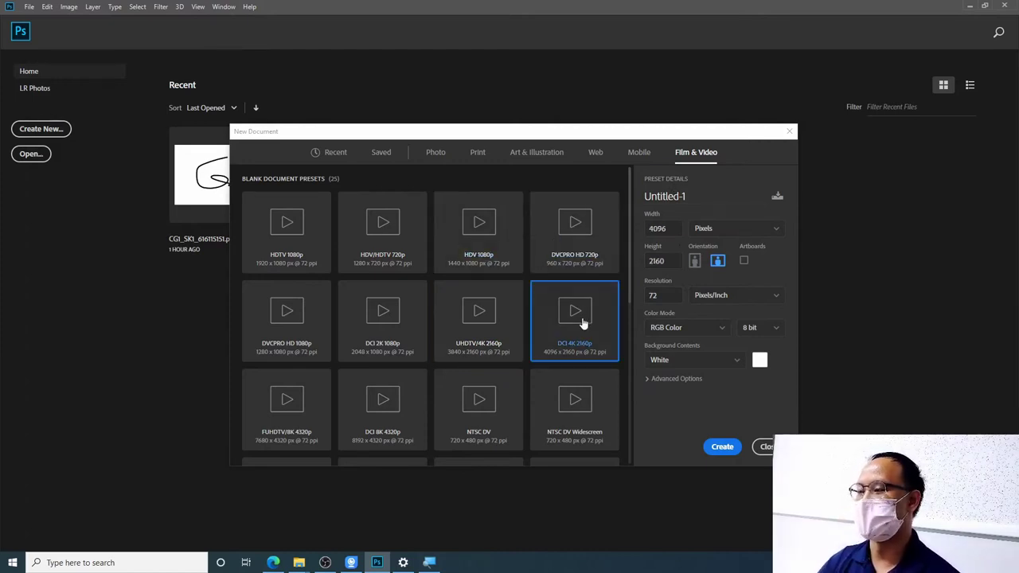
{"action": "left_click", "coordinate": [504, 244]}
{"action": "left_click", "coordinate": [355, 321]}
{"action": "left_click", "coordinate": [314, 325]}
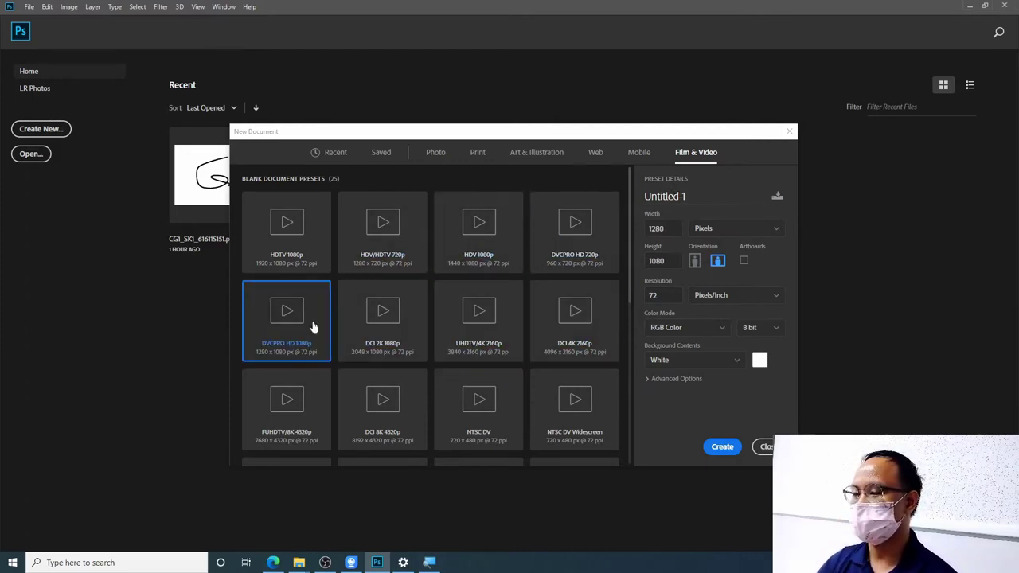
{"action": "left_click", "coordinate": [322, 259]}
- Compare the DCI 2K, 8K and NTSC DV presets, then settle on HDV 1080p (1440 × 1080)
{"action": "left_click", "coordinate": [376, 322]}
{"action": "left_click", "coordinate": [478, 318]}
{"action": "left_click", "coordinate": [477, 231]}
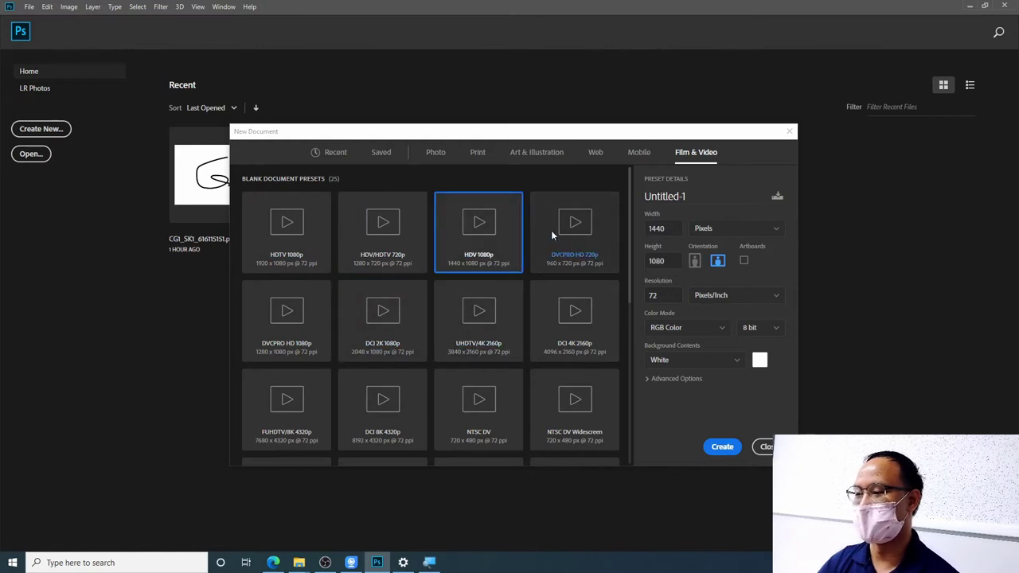
{"action": "left_click", "coordinate": [551, 230]}
{"action": "left_click", "coordinate": [573, 319]}
{"action": "left_click", "coordinate": [573, 406]}
{"action": "left_click", "coordinate": [410, 408]}
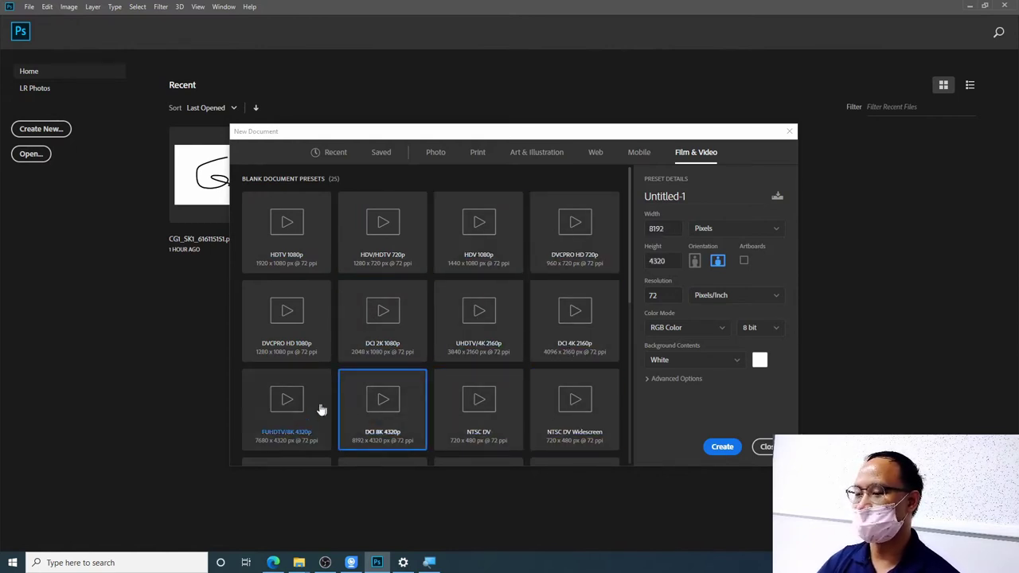
{"action": "left_click", "coordinate": [318, 409]}
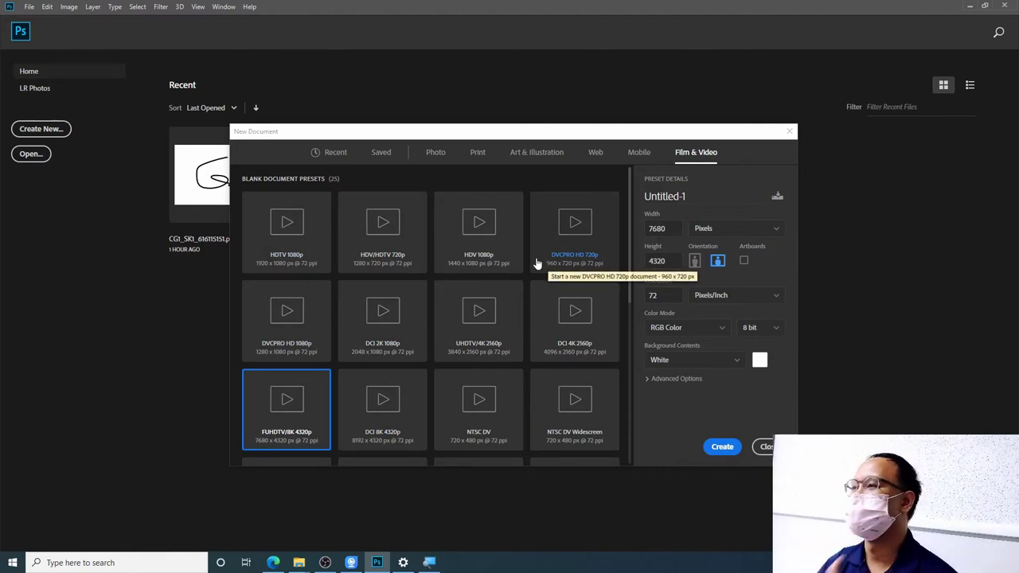
{"action": "left_click", "coordinate": [593, 223]}
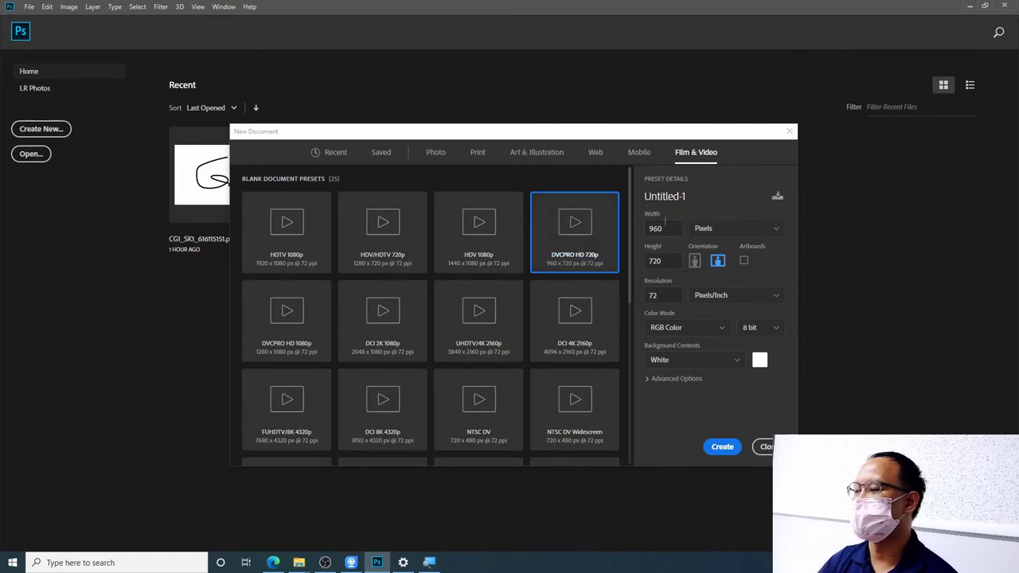
{"action": "left_click", "coordinate": [478, 246]}
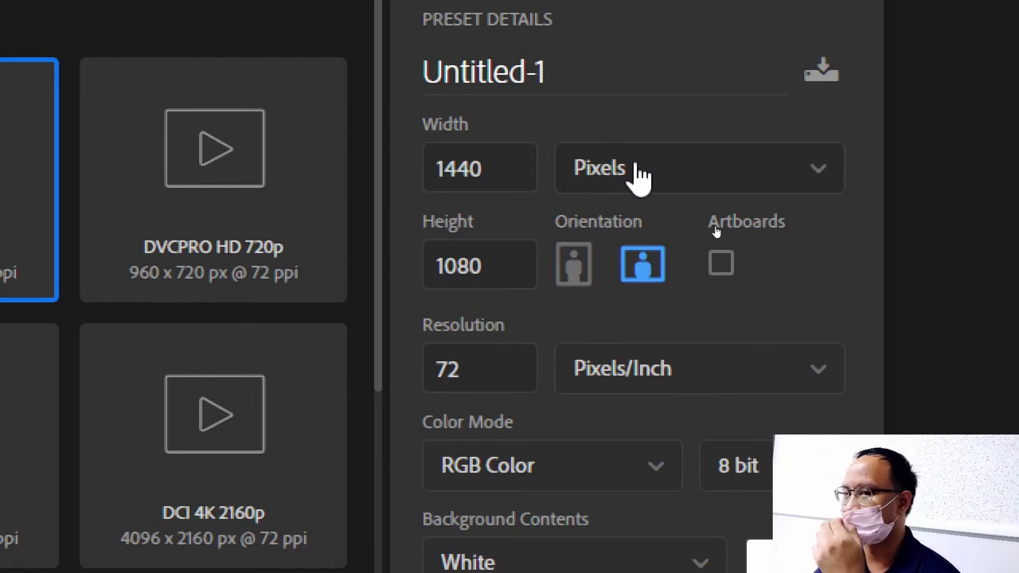
- Show the available Width units for the 1440 × 1080 px HDV 1080p document
{"action": "left_click", "coordinate": [639, 168]}
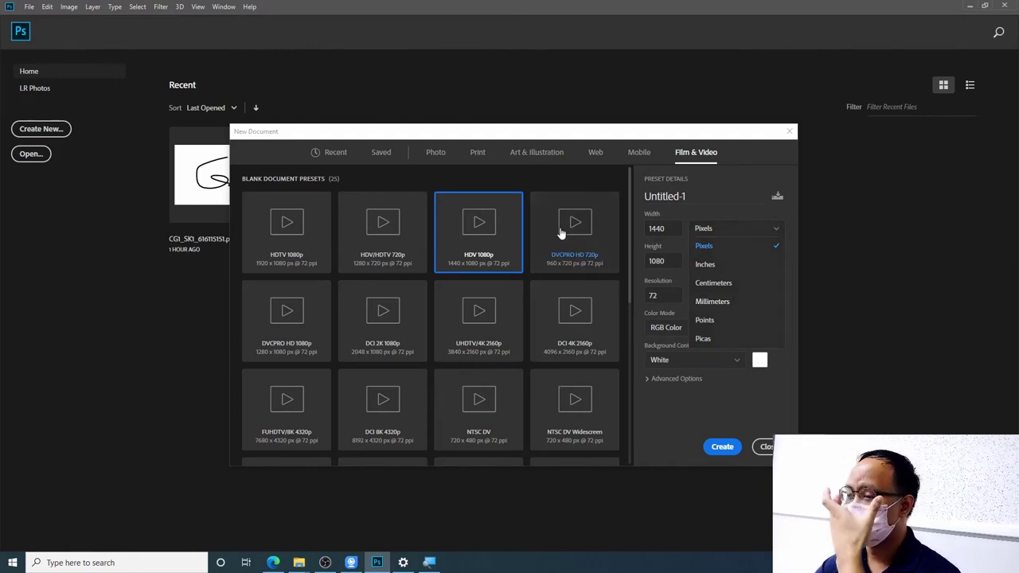
- Browse the Photo and Print presets and Width units, ending on Art & Illustration's 1000 × 1000 px preset
{"action": "left_click", "coordinate": [437, 153]}
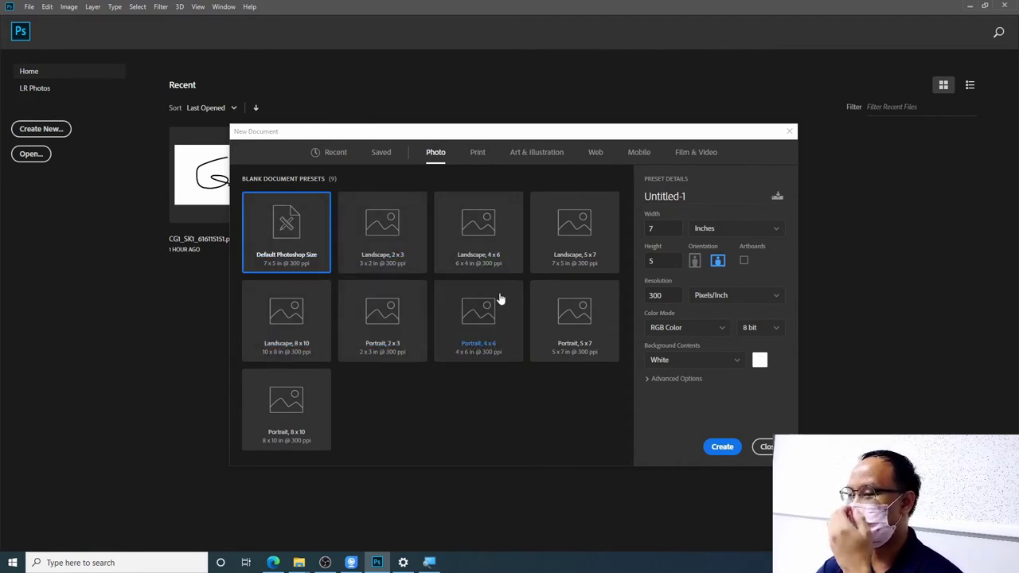
{"action": "left_click", "coordinate": [476, 153]}
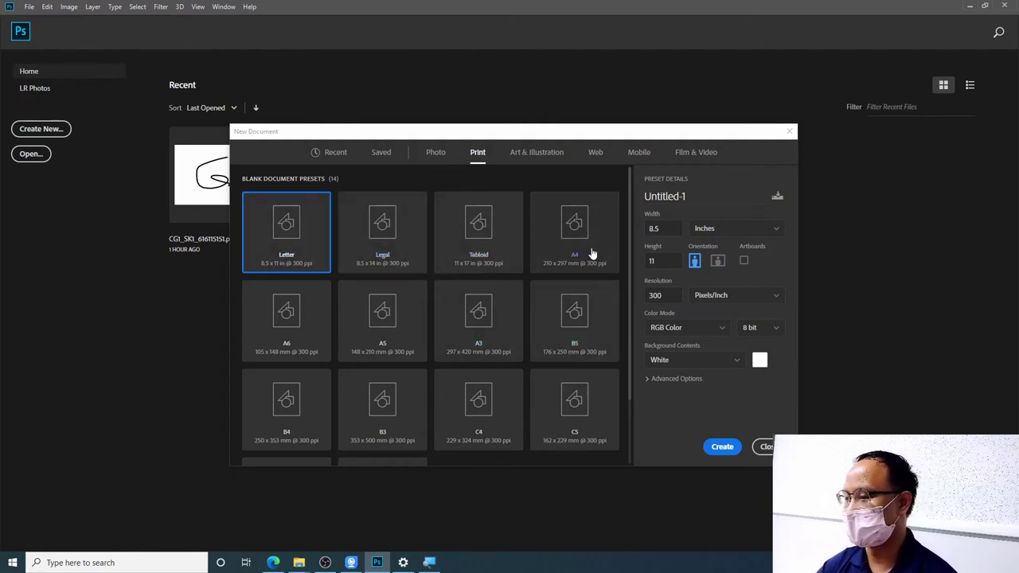
{"action": "scroll", "coordinate": [592, 262], "scroll_direction": "down", "scroll_amount": 2}
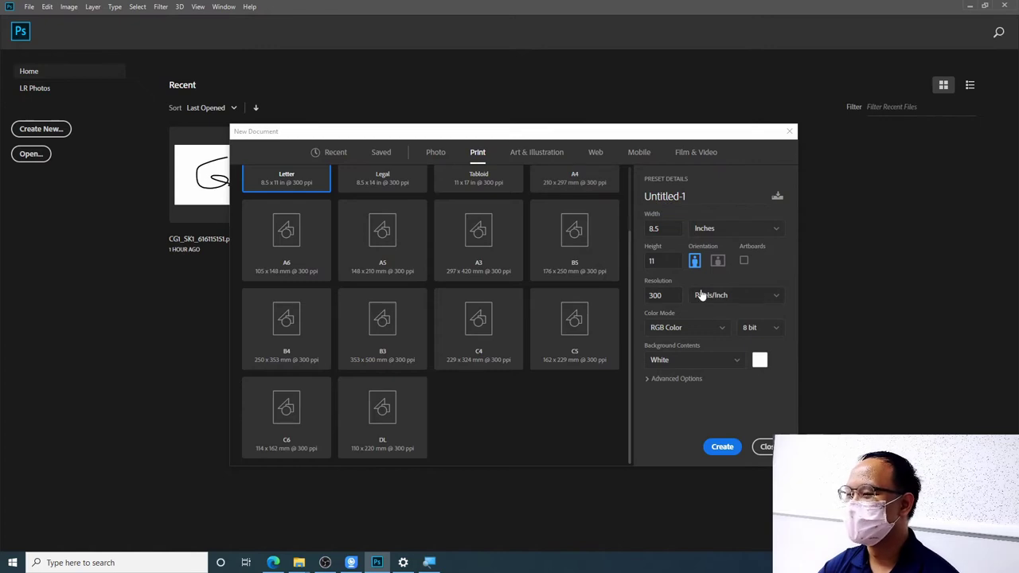
{"action": "scroll", "coordinate": [589, 250], "scroll_direction": "up", "scroll_amount": 1}
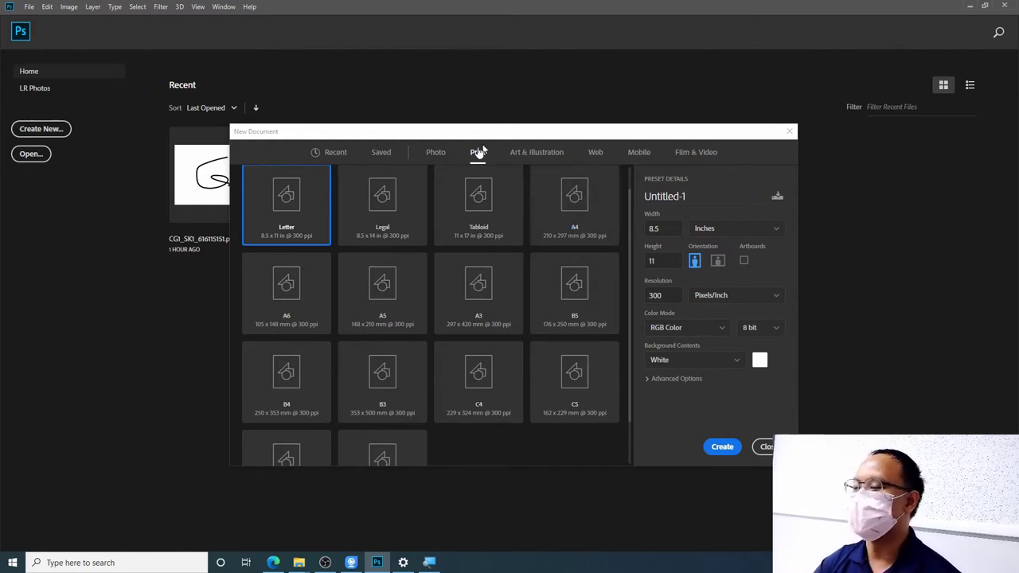
{"action": "left_click", "coordinate": [742, 231]}
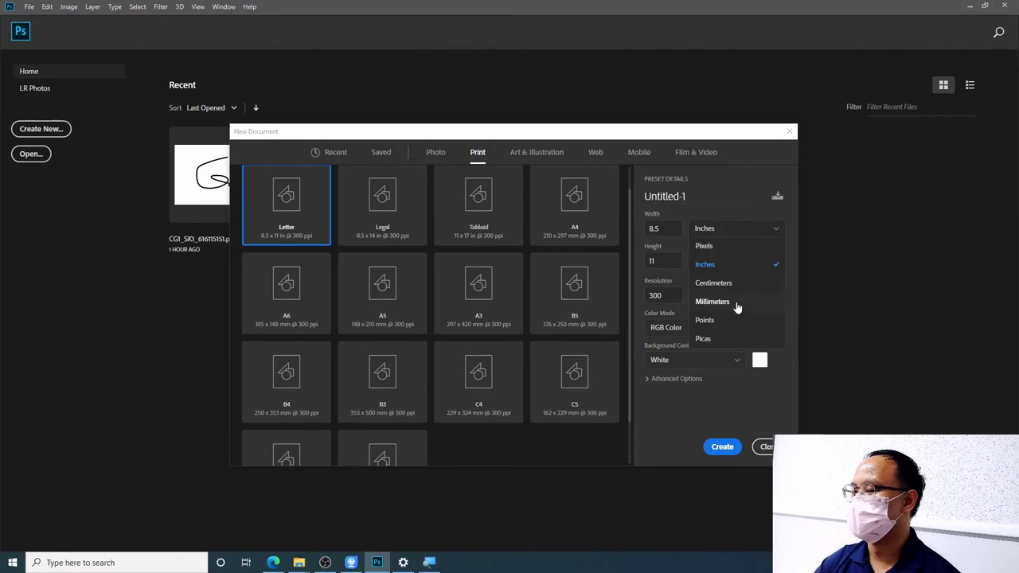
{"action": "left_click", "coordinate": [548, 158]}
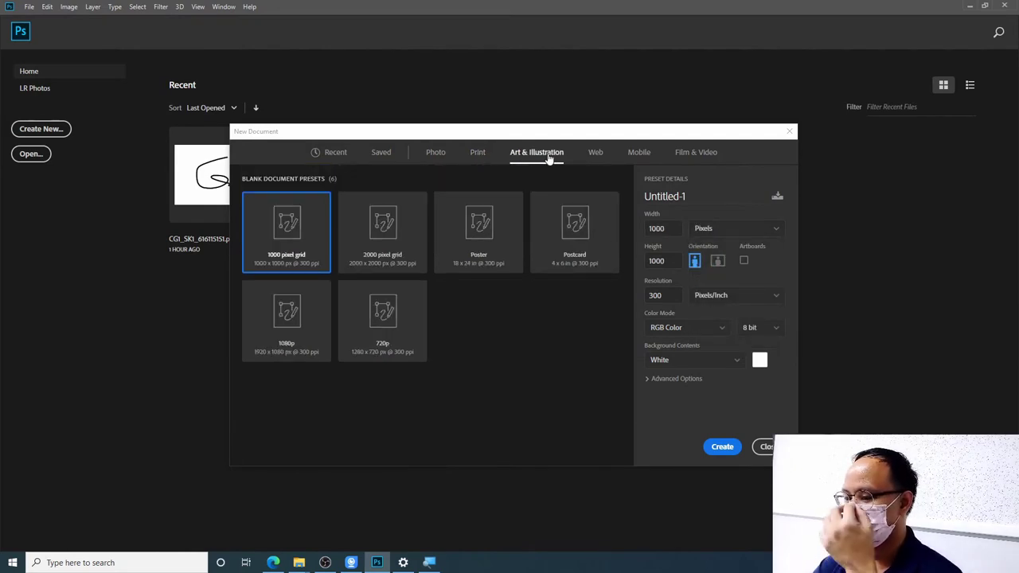
- Pass through the Web presets to the Mobile presets, showing iPhone X at 1125 × 2436 px
{"action": "left_click", "coordinate": [594, 152]}
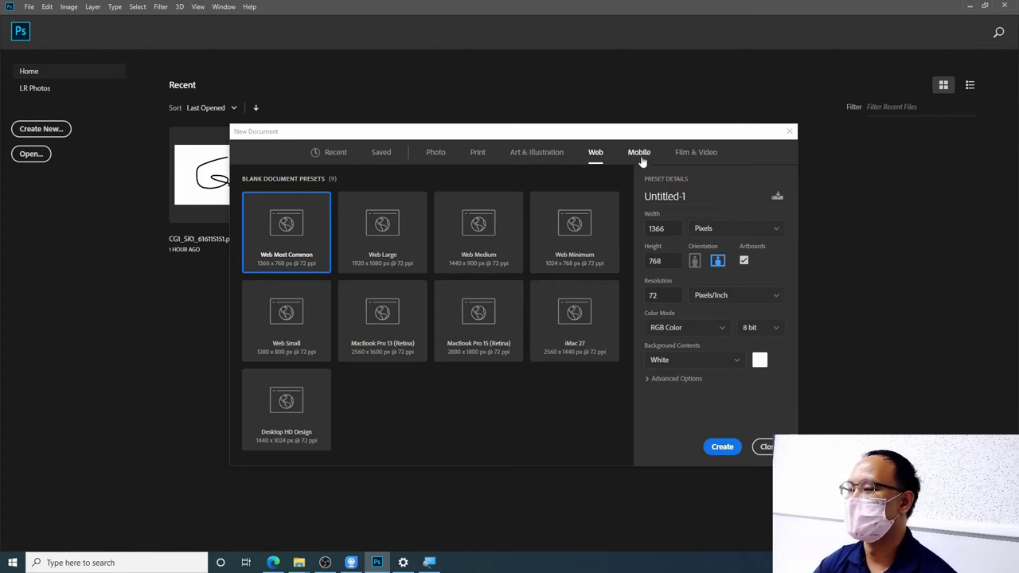
{"action": "left_click", "coordinate": [641, 156]}
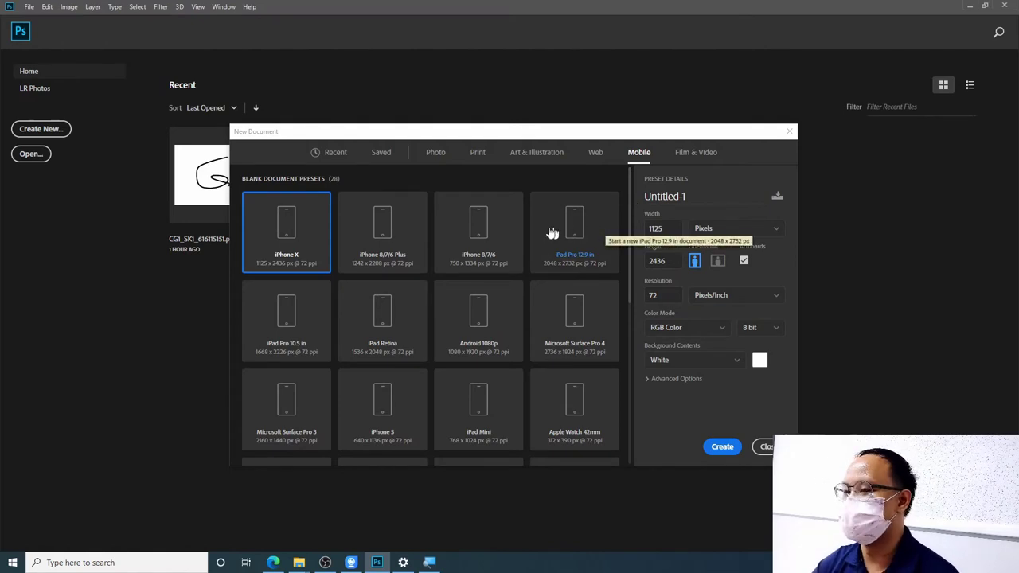
{"action": "scroll", "coordinate": [542, 329], "scroll_direction": "down", "scroll_amount": 2}
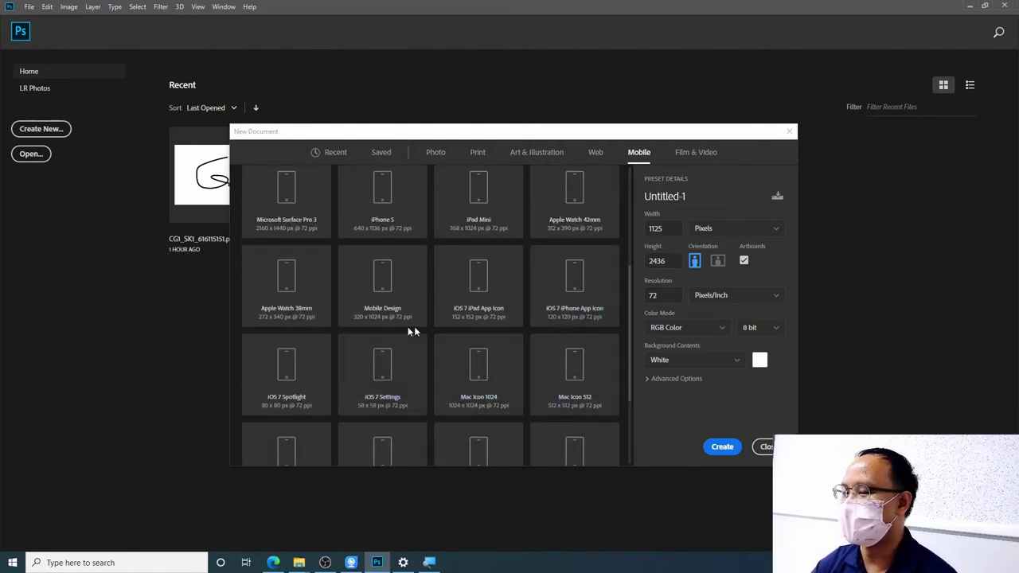
{"action": "scroll", "coordinate": [430, 320], "scroll_direction": "down", "scroll_amount": 1}
{"action": "scroll", "coordinate": [591, 279], "scroll_direction": "up", "scroll_amount": 1}
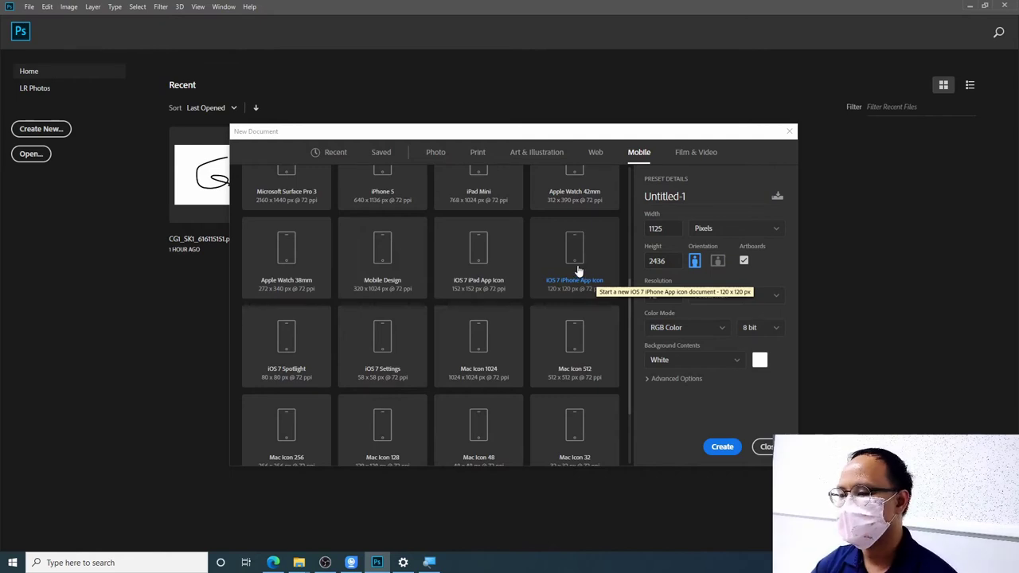
{"action": "scroll", "coordinate": [486, 269], "scroll_direction": "up", "scroll_amount": 2}
{"action": "scroll", "coordinate": [489, 275], "scroll_direction": "up", "scroll_amount": 1}
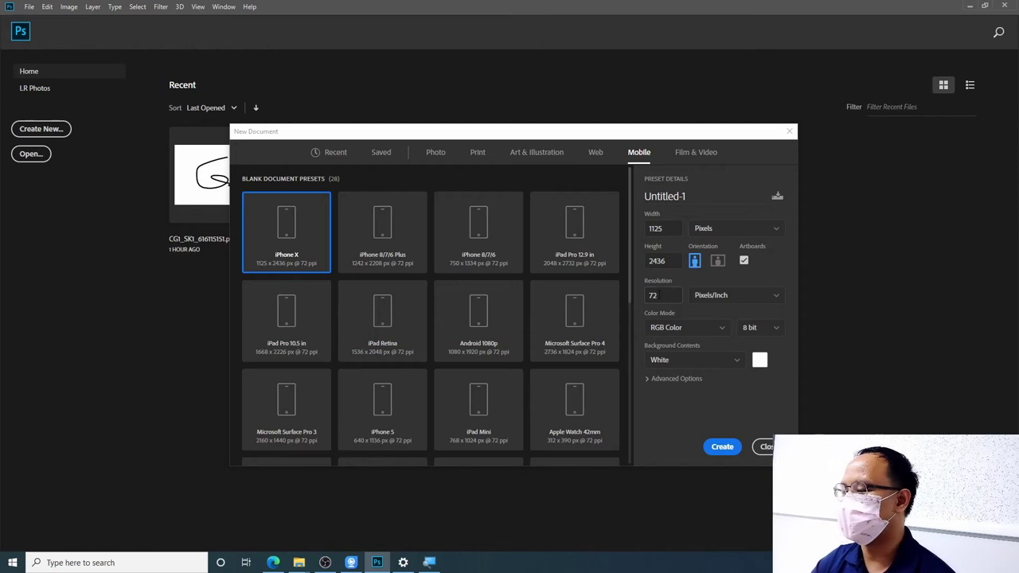
{"action": "left_click_drag", "start_coordinate": [660, 296], "coordinate": [642, 298]}
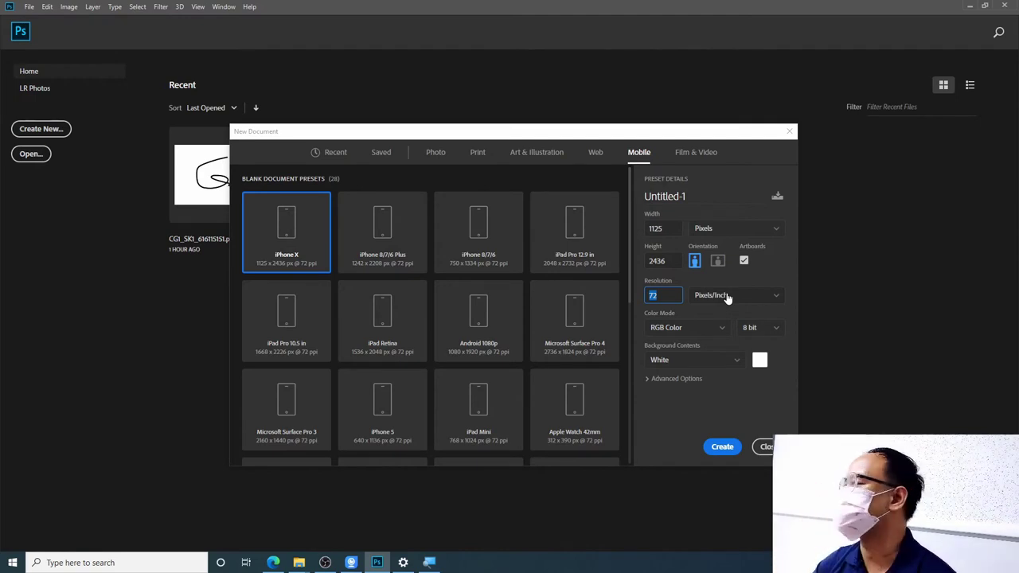
- Review the iPhone X resolution units and color modes, keeping Pixels/Inch and RGB Color
{"action": "left_click", "coordinate": [727, 297]}
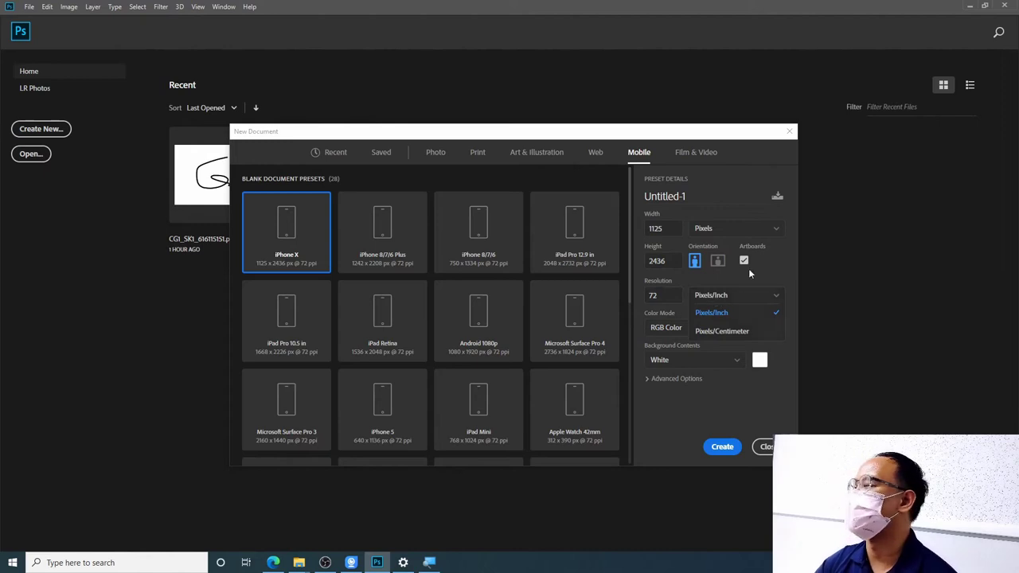
{"action": "left_click", "coordinate": [673, 297]}
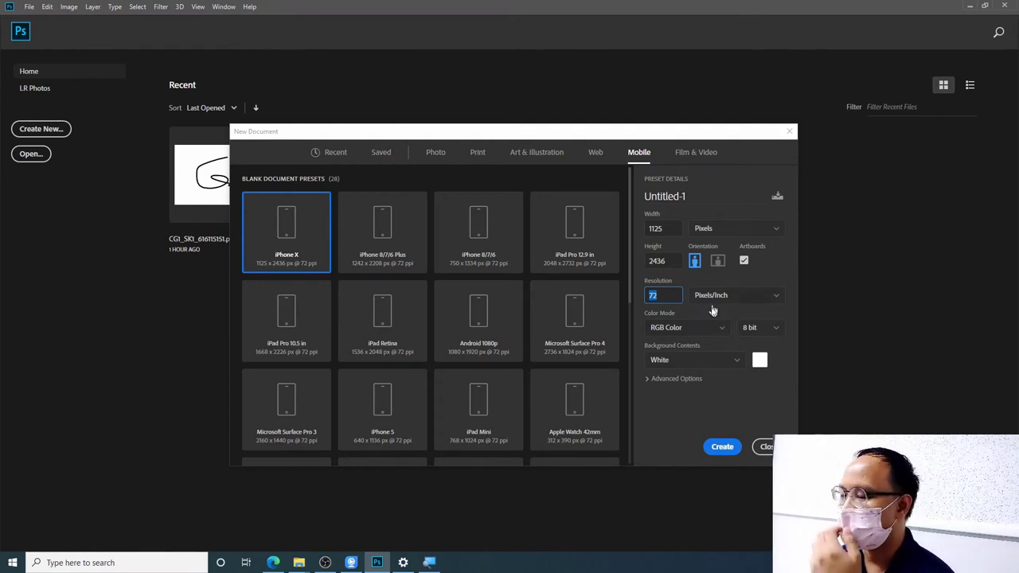
{"action": "left_click", "coordinate": [714, 330]}
{"action": "left_click", "coordinate": [721, 329]}
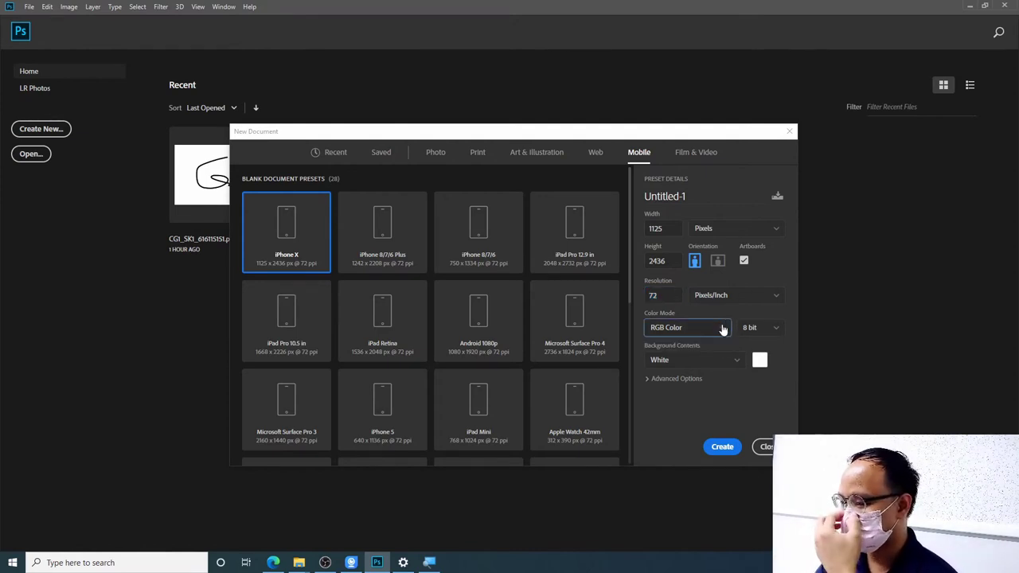
{"action": "left_click", "coordinate": [724, 328]}
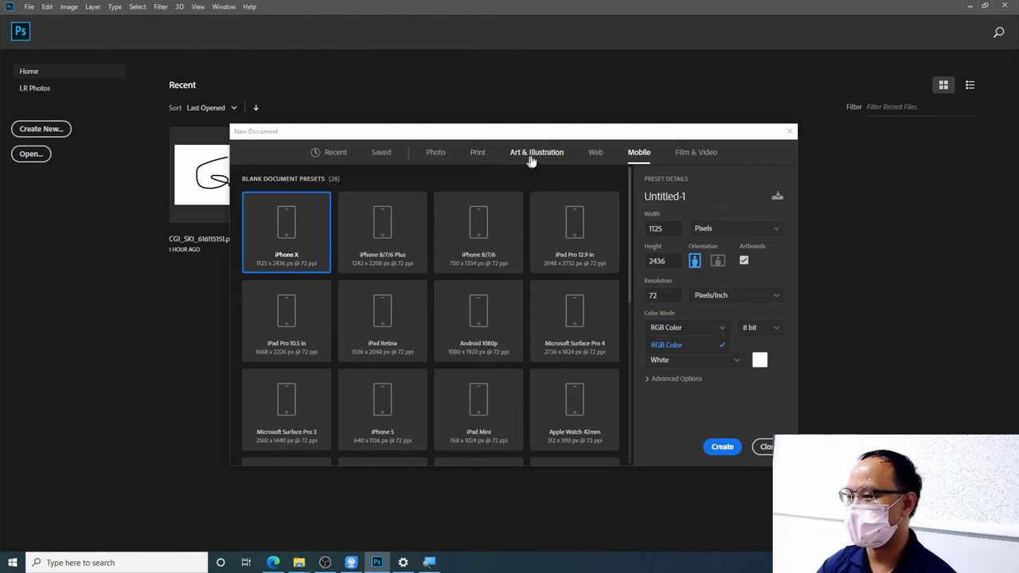
{"action": "left_click", "coordinate": [437, 153]}
- List the Bitmap, Grayscale, RGB, CMYK and Lab modes for the 7 × 5 in document
{"action": "left_click", "coordinate": [675, 330]}
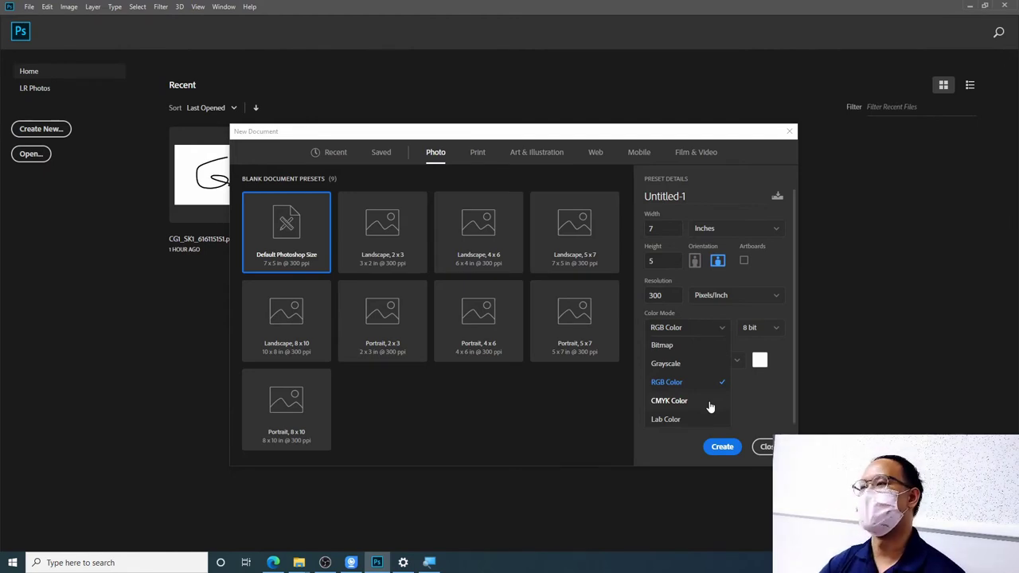
- Keep RGB Color and 8 bit depth, then list the White, Black and Background Color choices
{"action": "left_click", "coordinate": [767, 399]}
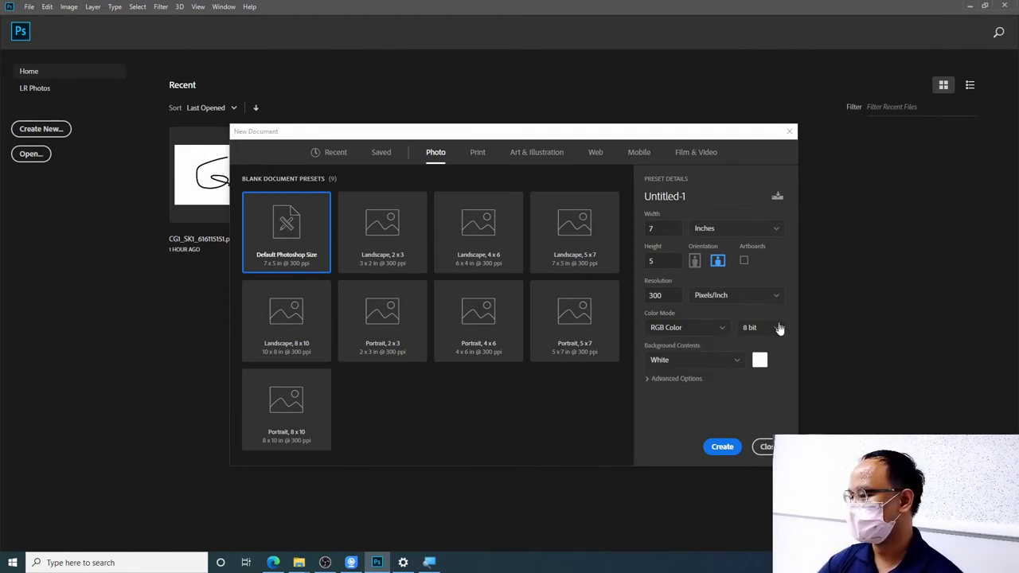
{"action": "left_click", "coordinate": [776, 329]}
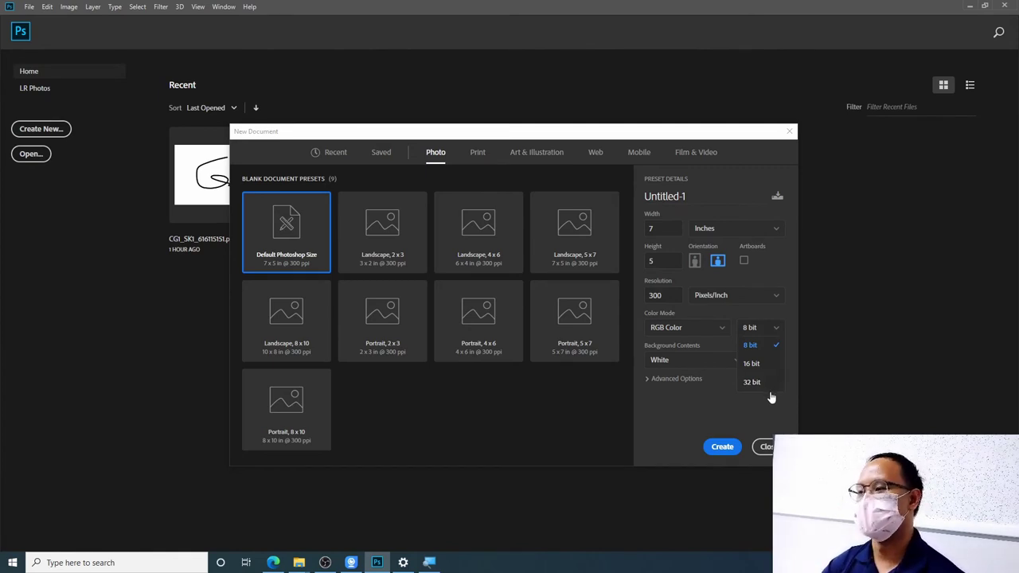
{"action": "left_click", "coordinate": [717, 364]}
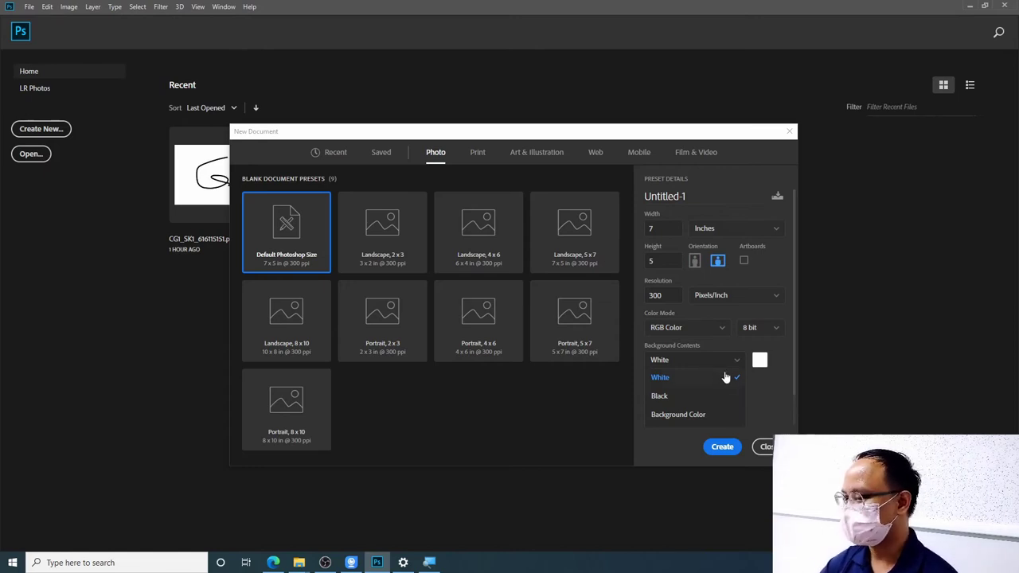
- Make the background a custom neutral grey #808080 at 50% brightness via the Color Picker
{"action": "left_click", "coordinate": [732, 415]}
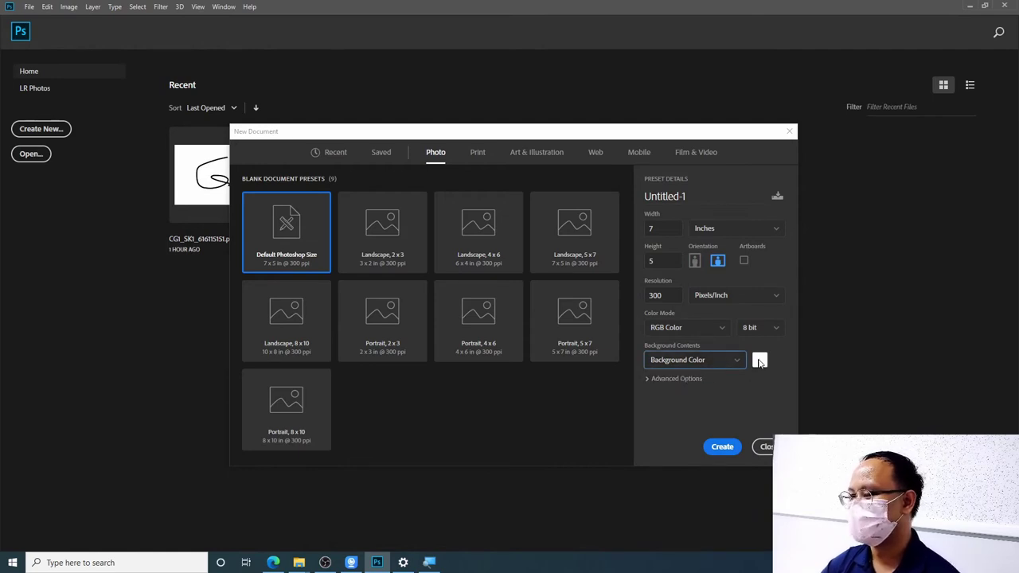
{"action": "left_click", "coordinate": [759, 360]}
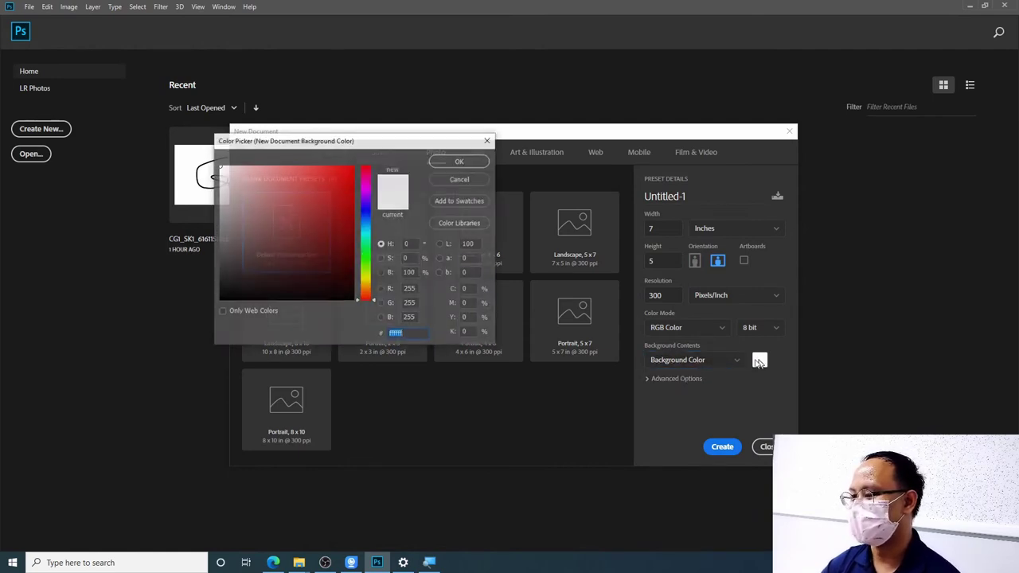
{"action": "left_click", "coordinate": [476, 178]}
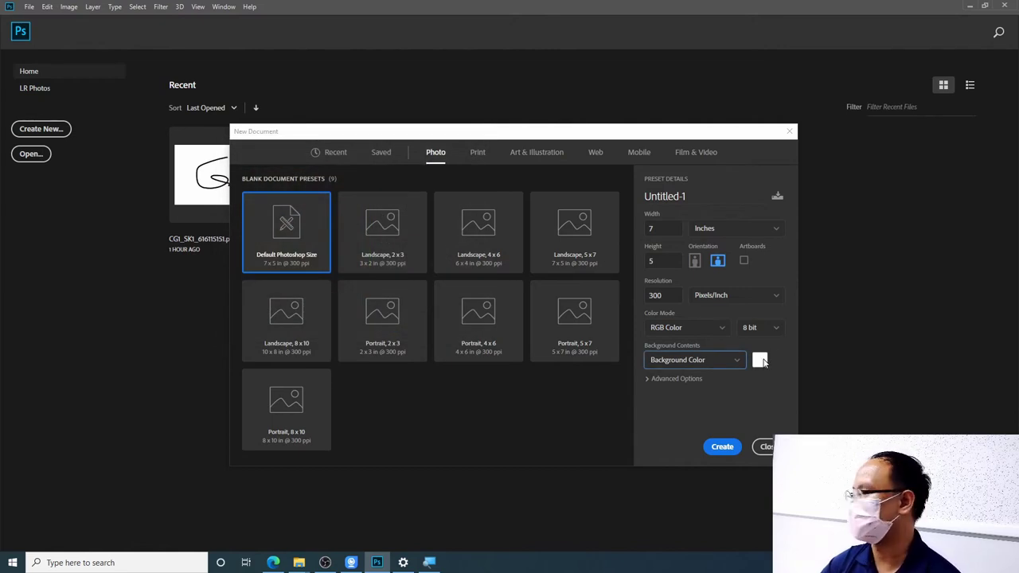
{"action": "left_click", "coordinate": [759, 361]}
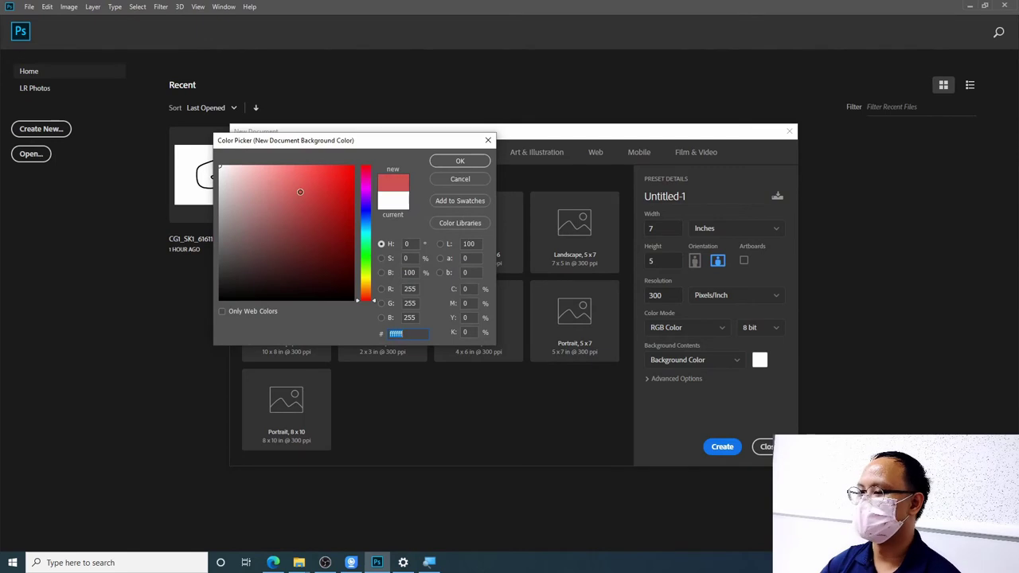
{"action": "mouse_move", "coordinate": [304, 241]}
{"action": "left_mouse_down"}
{"action": "mouse_move", "coordinate": [183, 246]}
{"action": "mouse_move", "coordinate": [203, 255]}
{"action": "mouse_move", "coordinate": [215, 238]}
{"action": "left_mouse_up"}
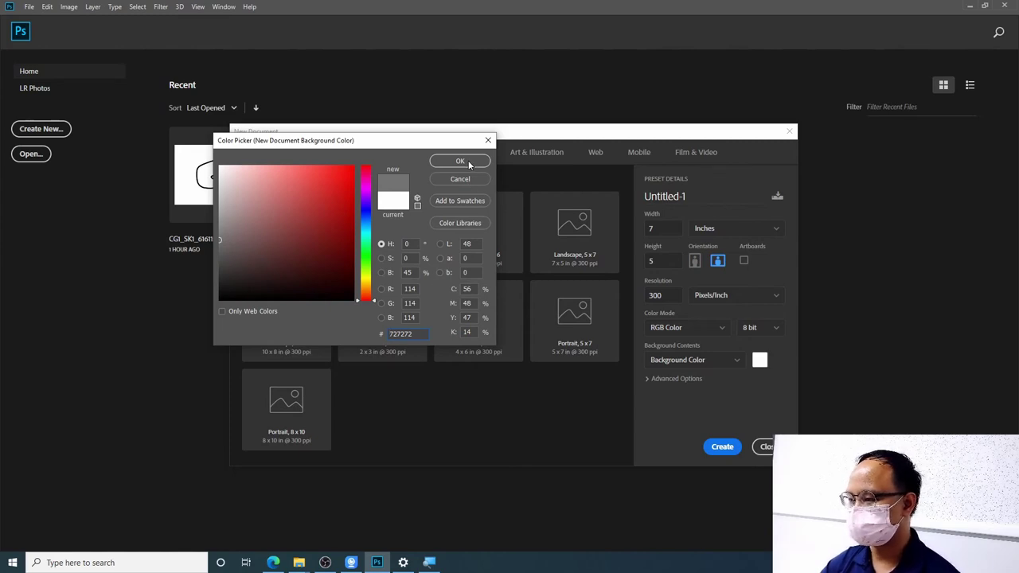
{"action": "double_click", "coordinate": [407, 272]}
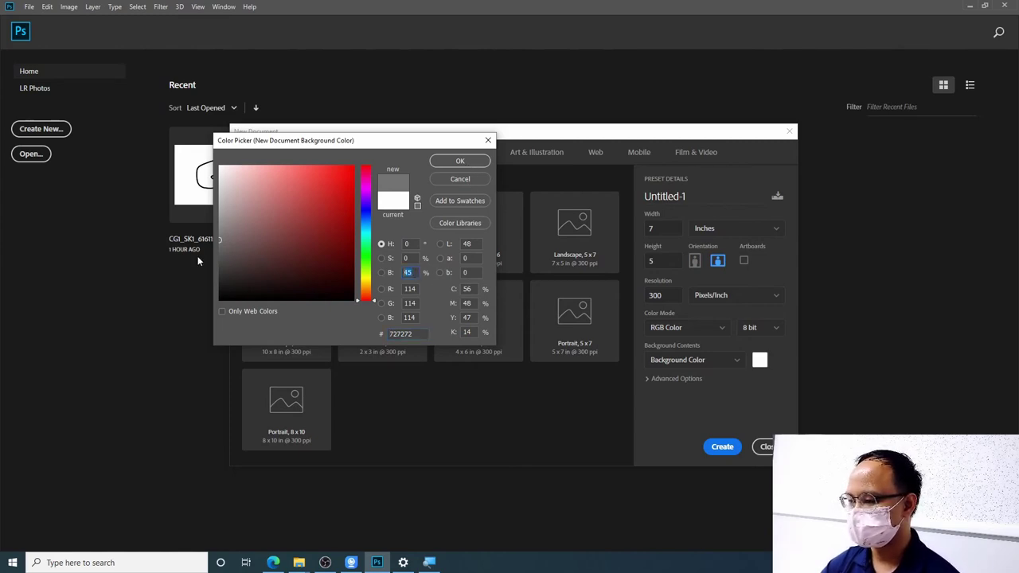
{"action": "type", "text": "18"}
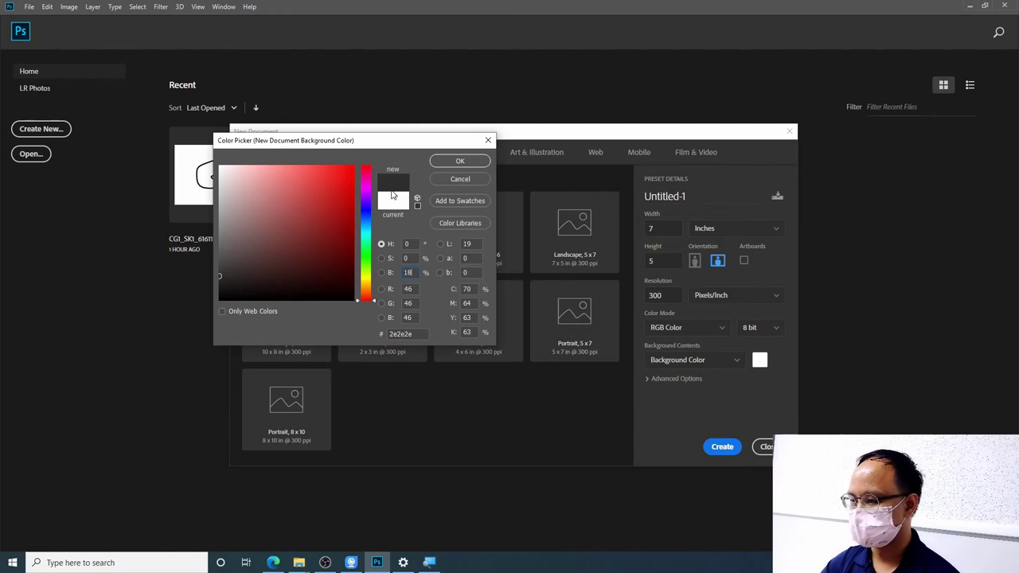
{"action": "double_click", "coordinate": [408, 273]}
{"action": "type", "text": "50"}
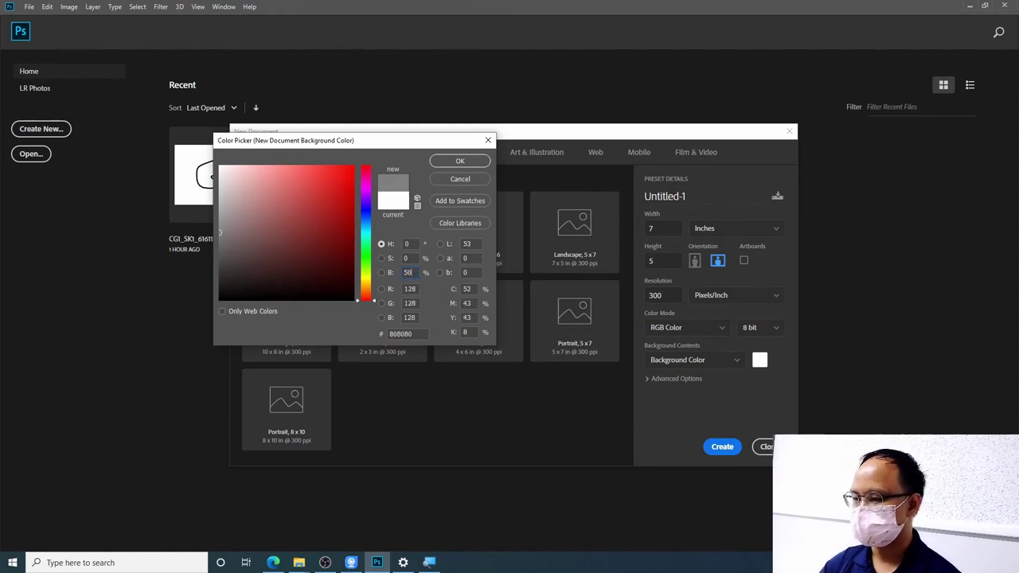
{"action": "left_click", "coordinate": [476, 162]}
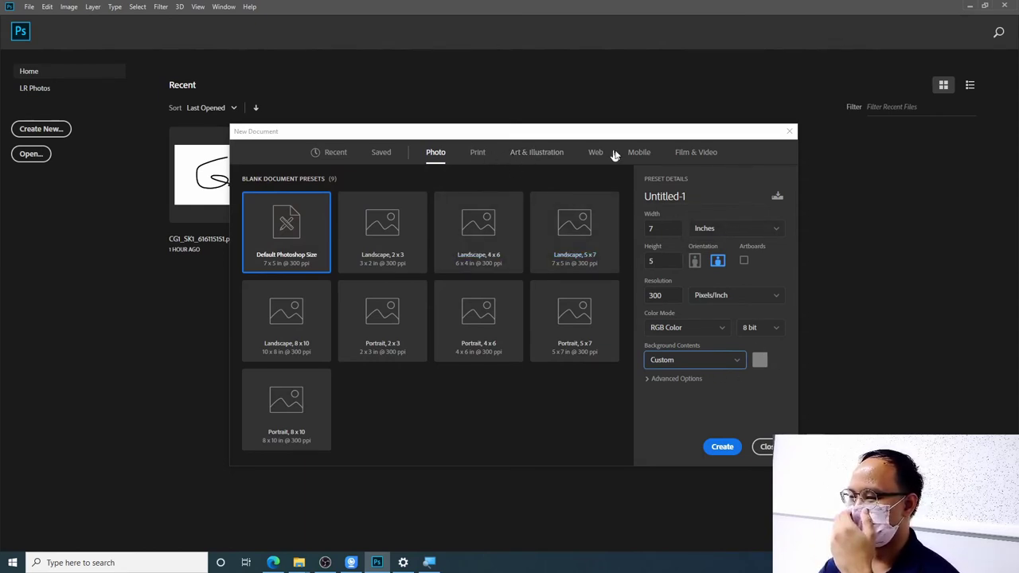
- Pick the A4 print preset and set it to landscape orientation
{"action": "left_click", "coordinate": [477, 152]}
{"action": "left_click", "coordinate": [571, 227]}
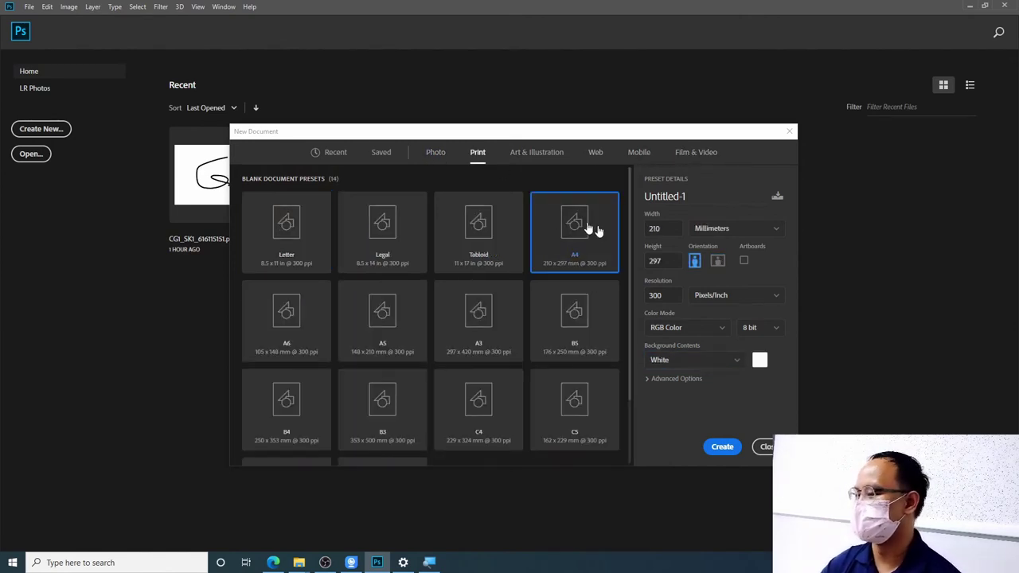
{"action": "left_click", "coordinate": [717, 262]}
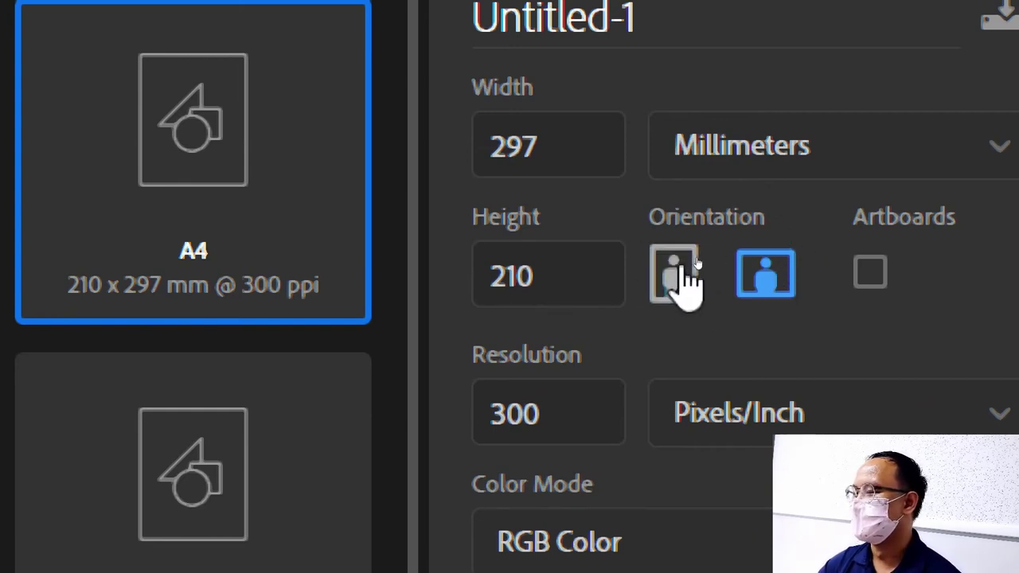
{"action": "left_click", "coordinate": [683, 274]}
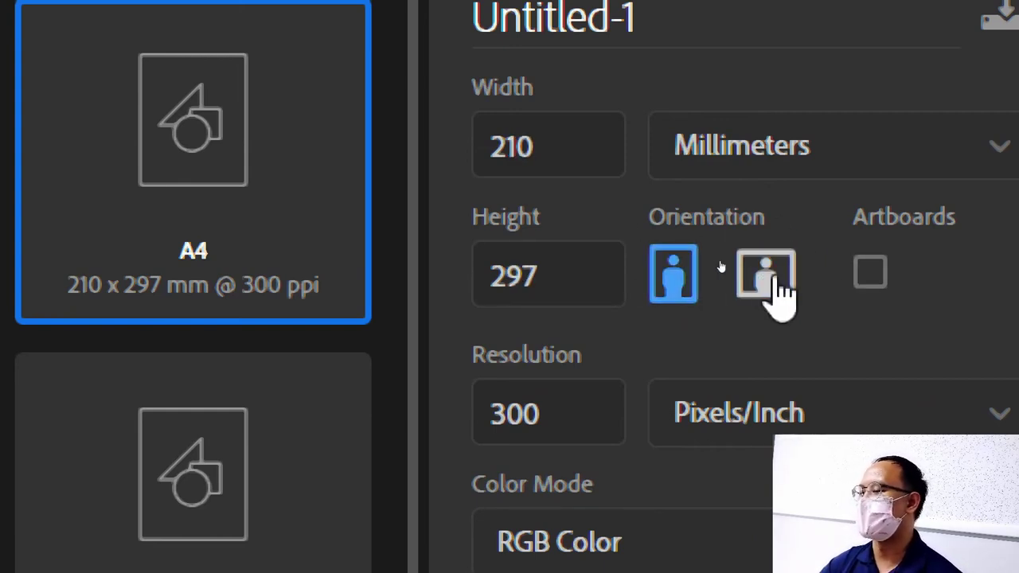
{"action": "left_click", "coordinate": [774, 274]}
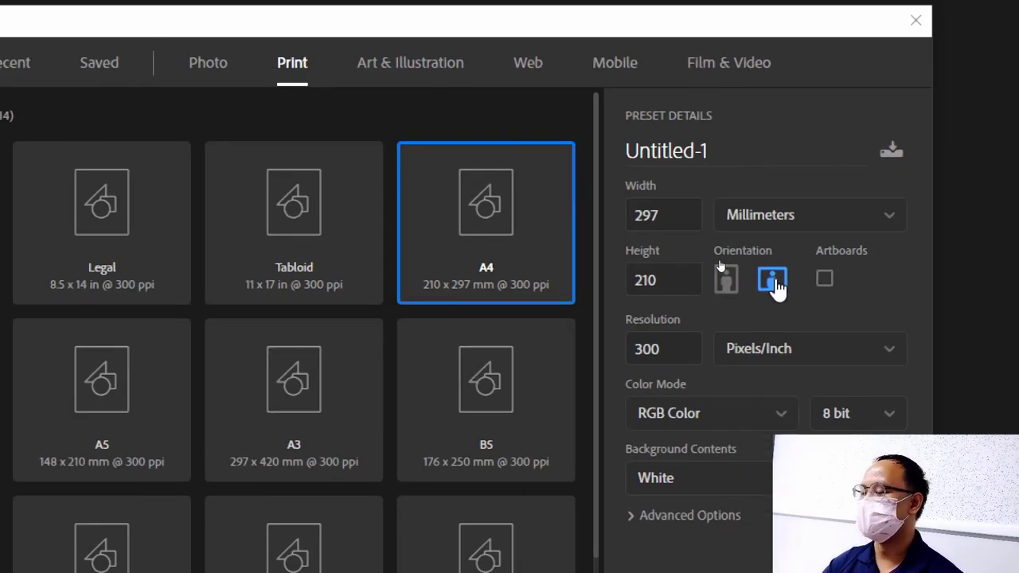
- Set width and height to 2000 mm and create the document
{"action": "double_click", "coordinate": [670, 221]}
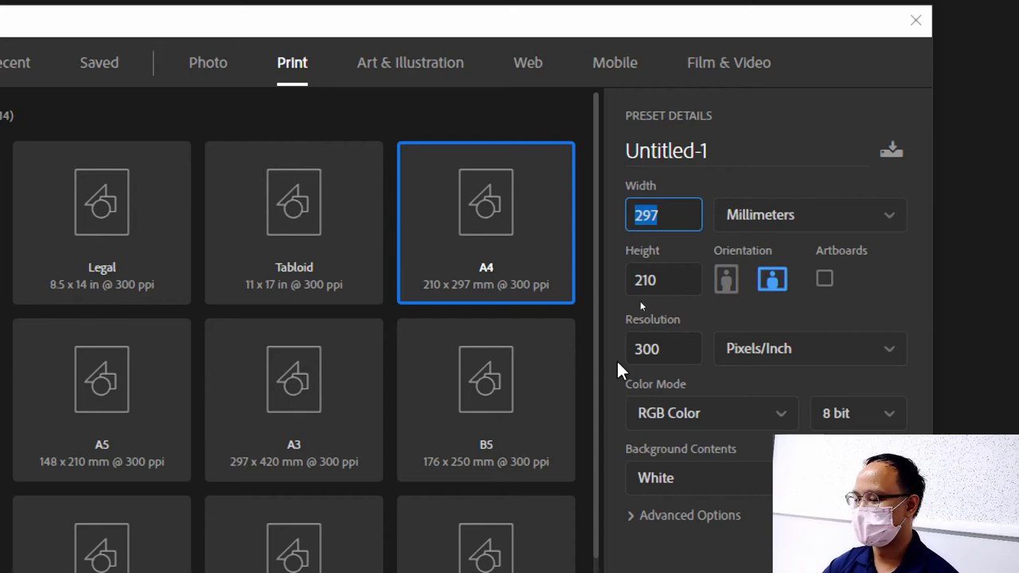
{"action": "type", "text": "2000"}
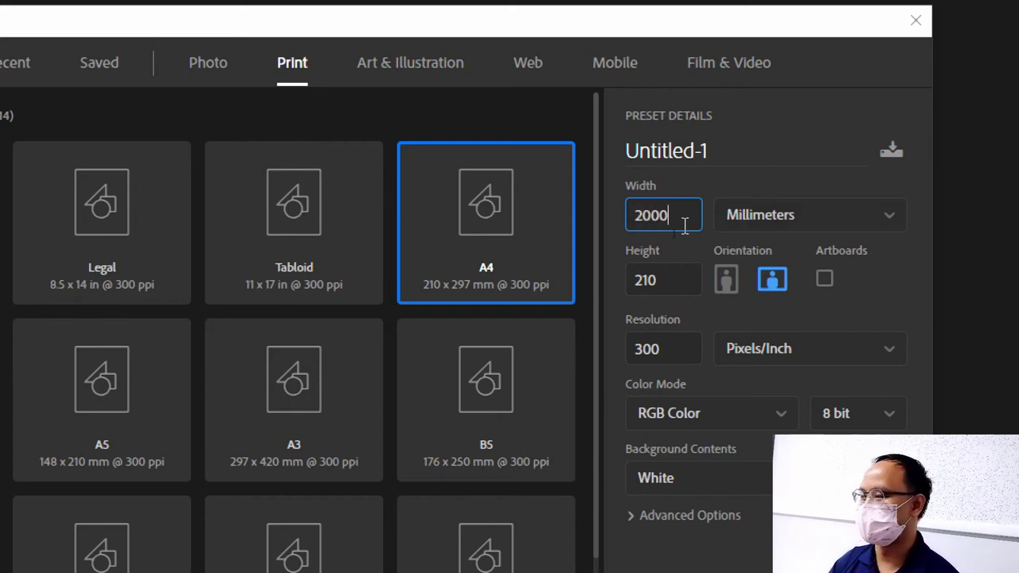
{"action": "key", "text": "Tab"}
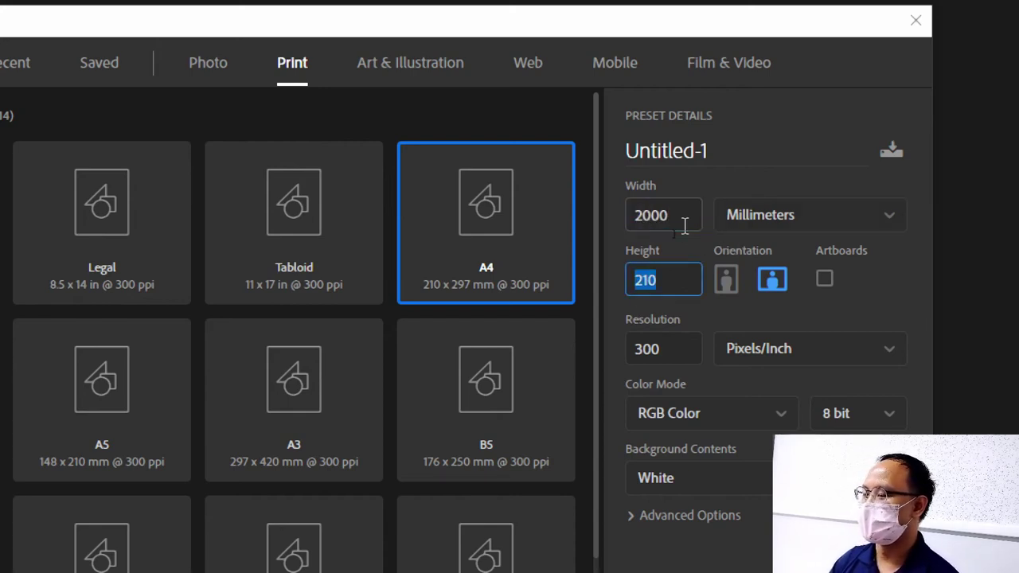
{"action": "type", "text": "20"}
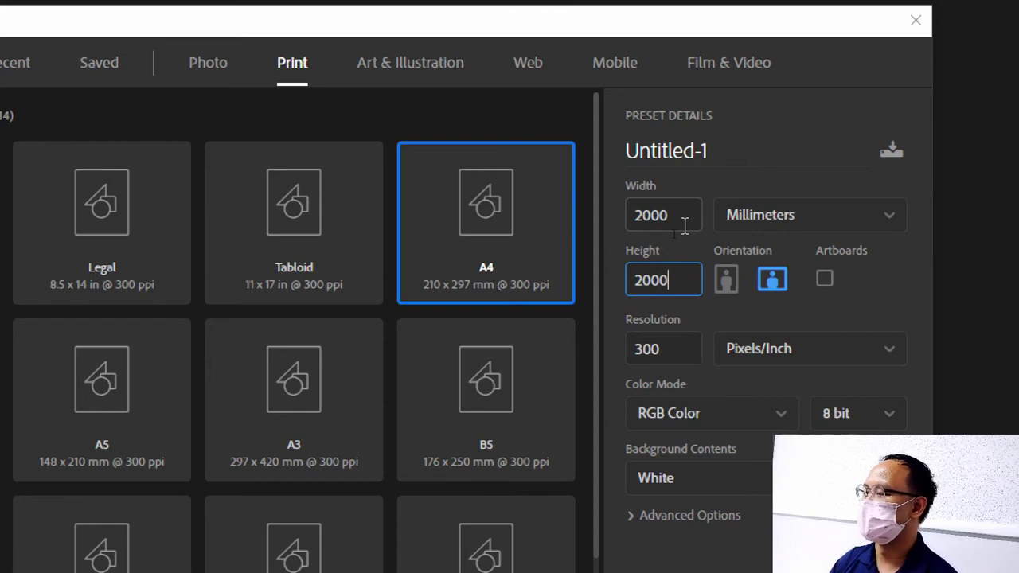
{"action": "key", "text": "Return"}
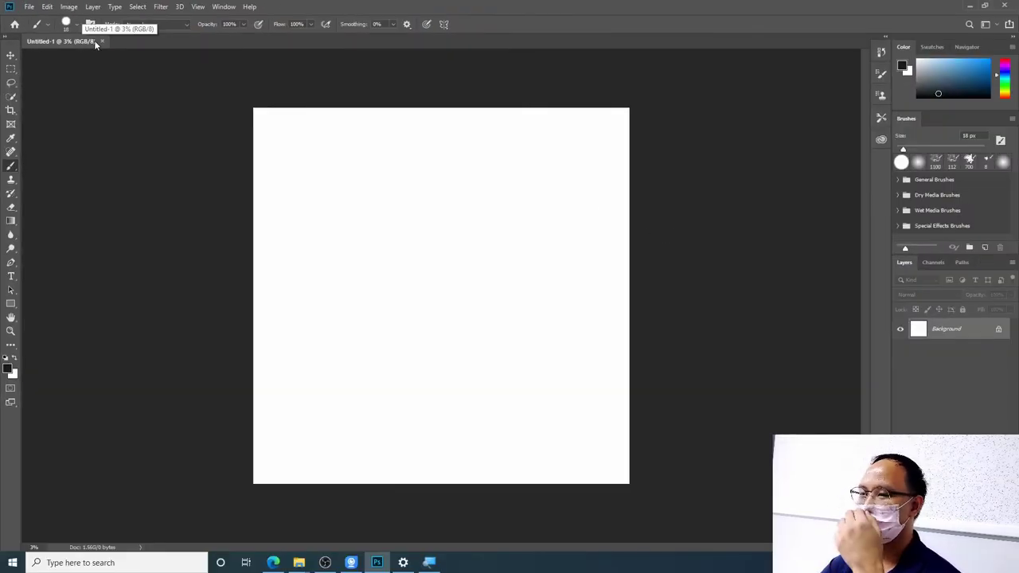
- Close the 2000 mm document and set up a new A4 landscape (297 × 210 mm) print document
{"action": "left_click", "coordinate": [102, 41]}
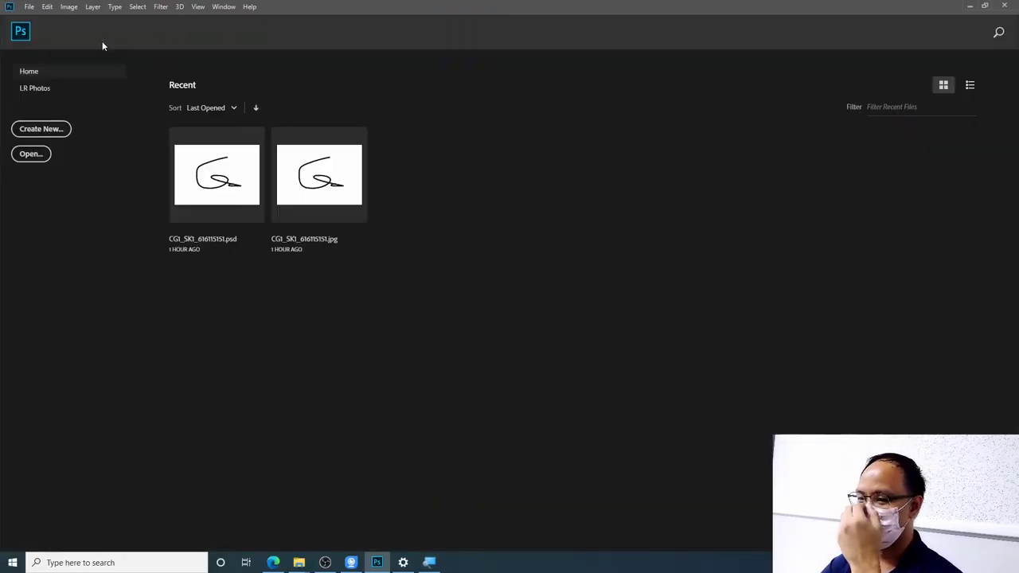
{"action": "left_click", "coordinate": [62, 129]}
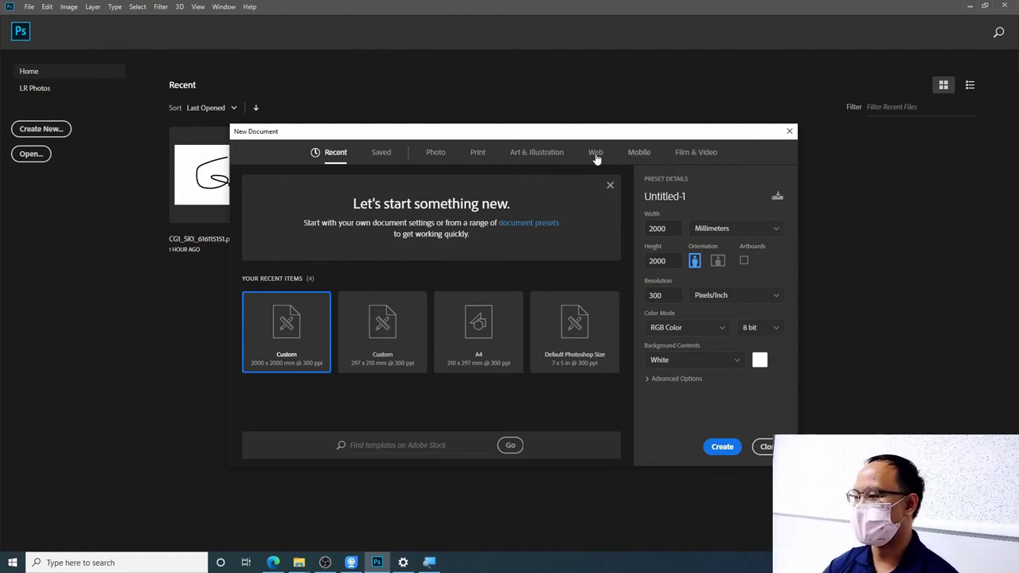
{"action": "left_click", "coordinate": [477, 156]}
{"action": "left_click", "coordinate": [580, 261]}
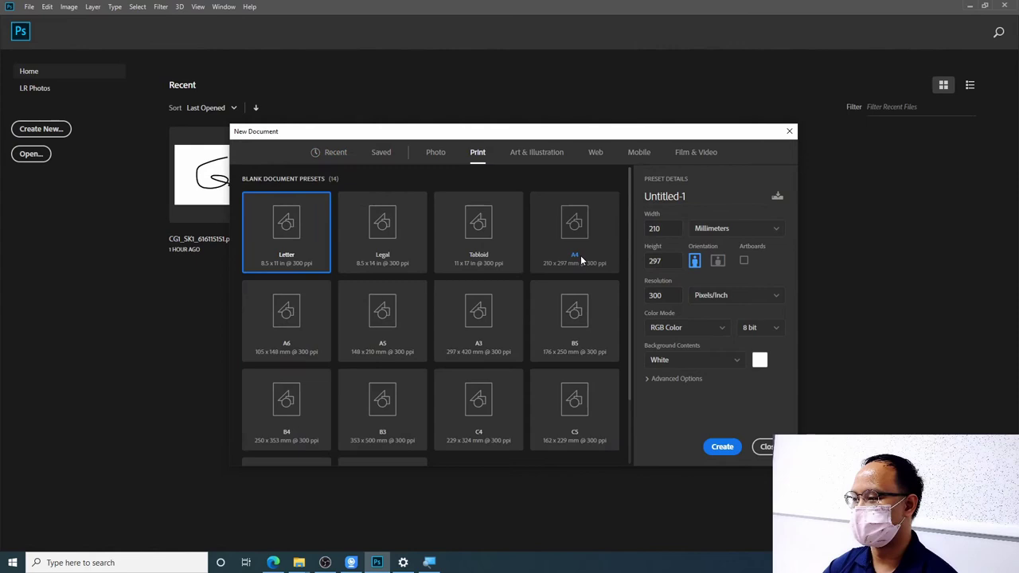
{"action": "left_click", "coordinate": [716, 263]}
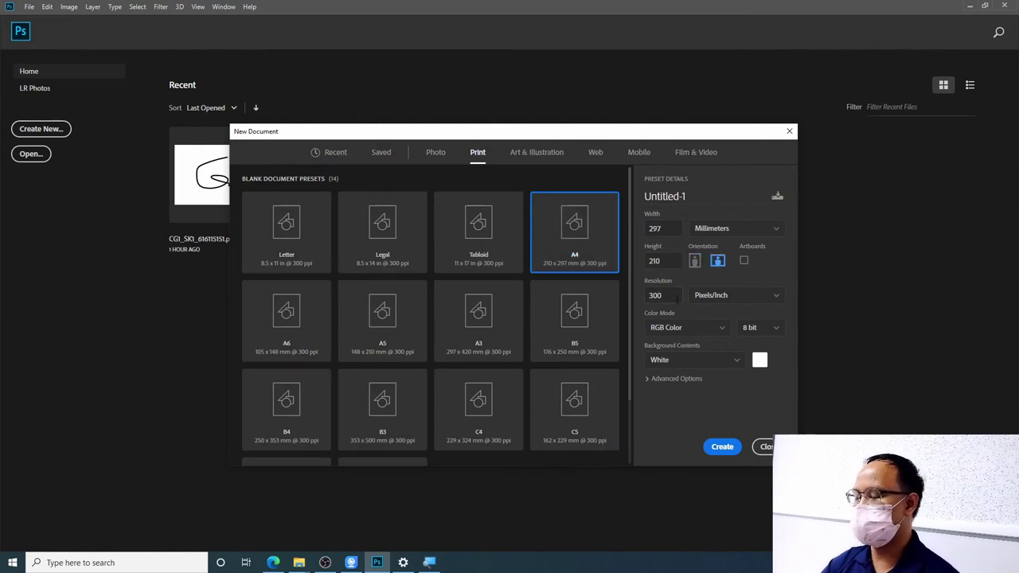
- Set resolution to 72 ppi, use a custom mid-grey (brightness 50) background, and create the document
{"action": "double_click", "coordinate": [654, 294]}
{"action": "type", "text": "72"}
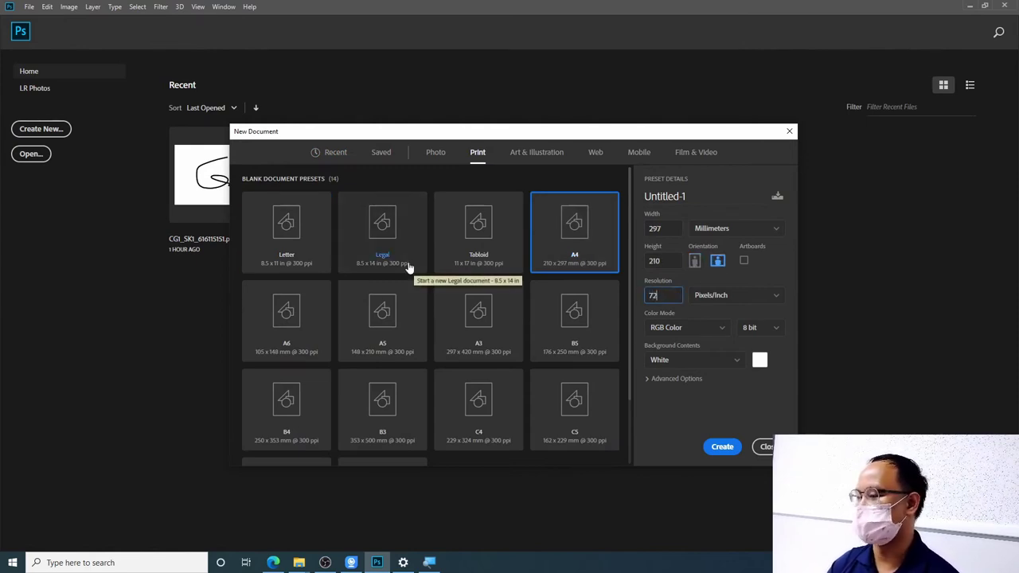
{"action": "left_click", "coordinate": [717, 360]}
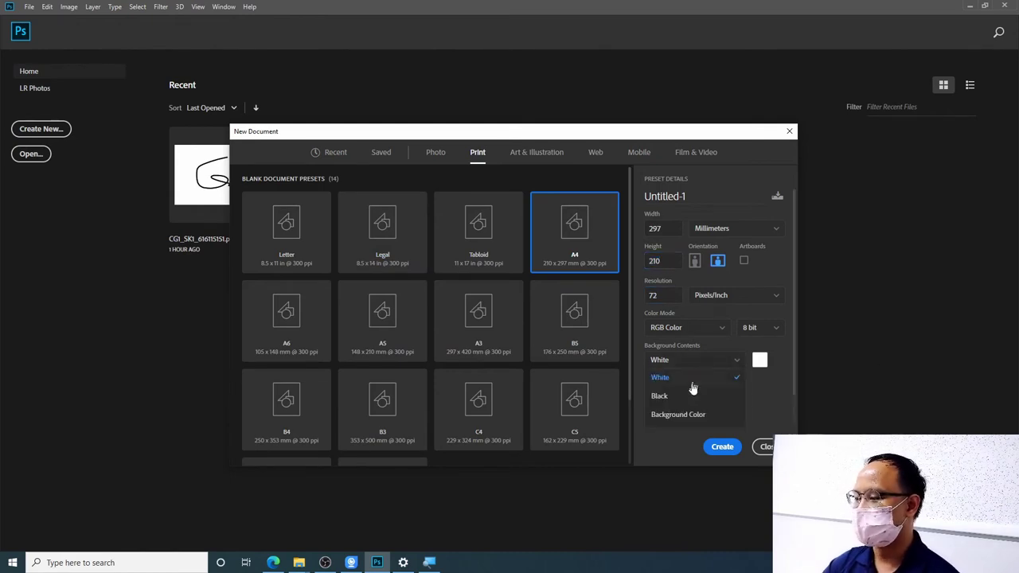
{"action": "left_click", "coordinate": [689, 415]}
{"action": "left_click", "coordinate": [760, 361]}
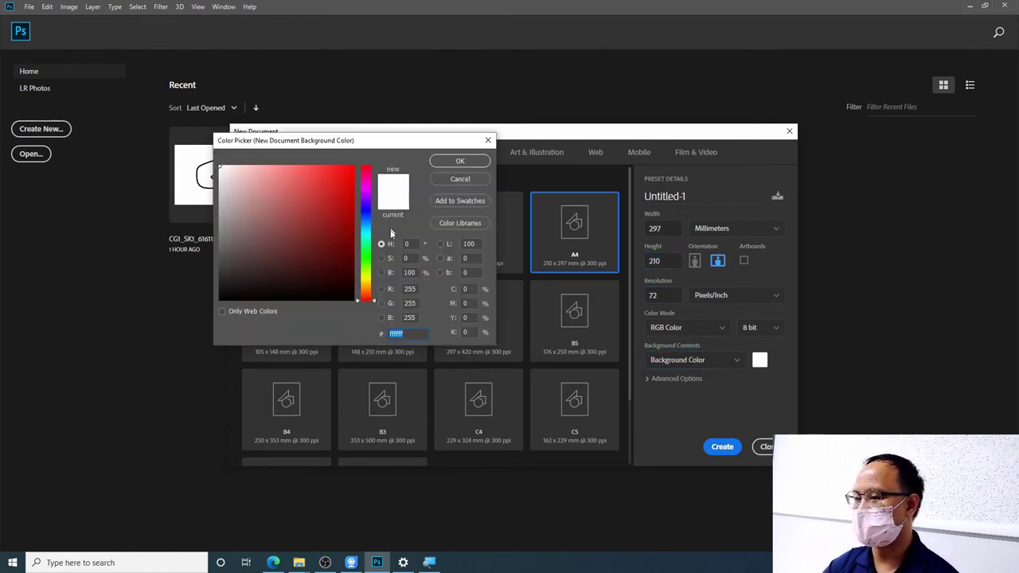
{"action": "double_click", "coordinate": [409, 272]}
{"action": "type", "text": "50"}
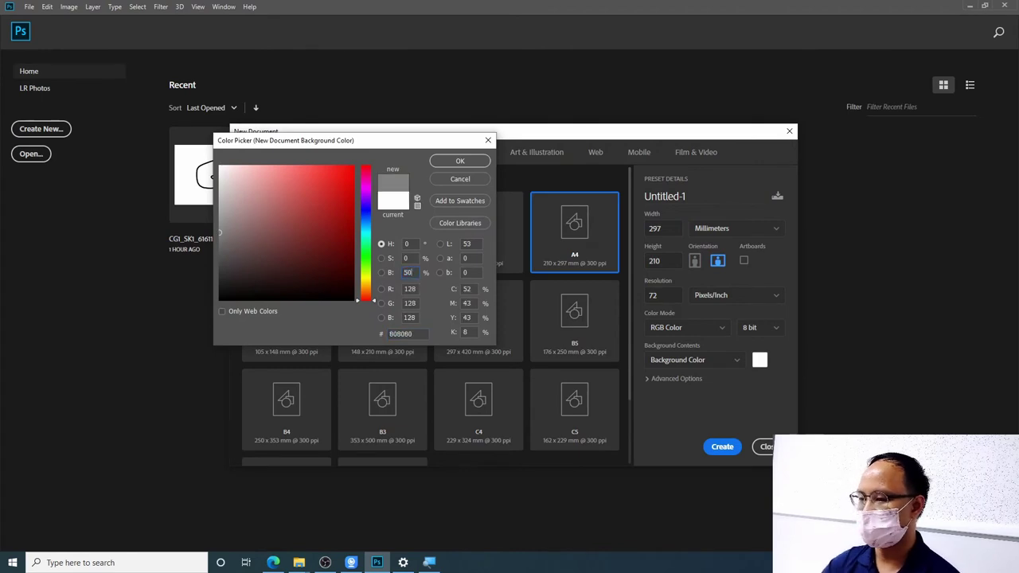
{"action": "left_click", "coordinate": [485, 161]}
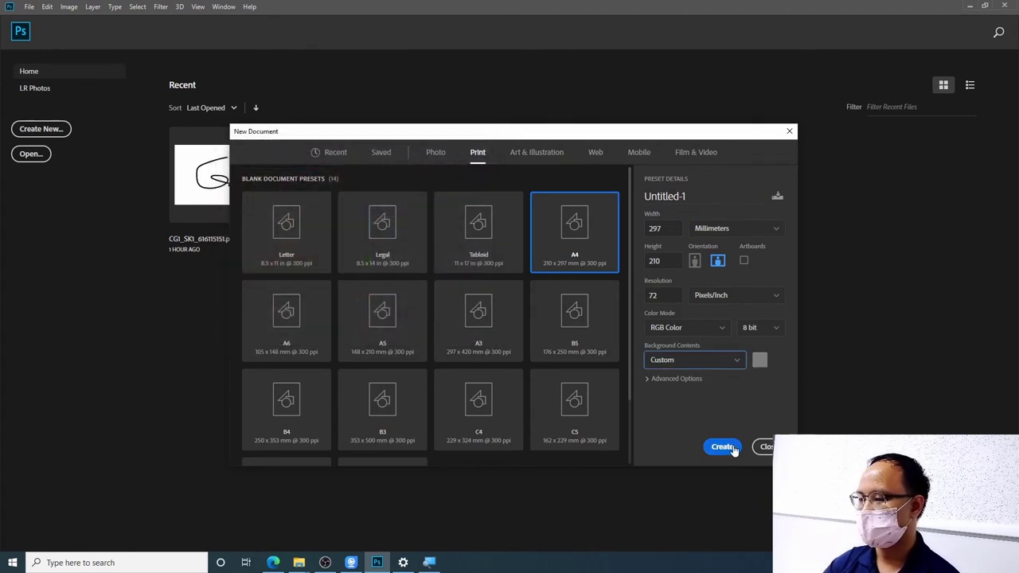
{"action": "left_click", "coordinate": [722, 446]}
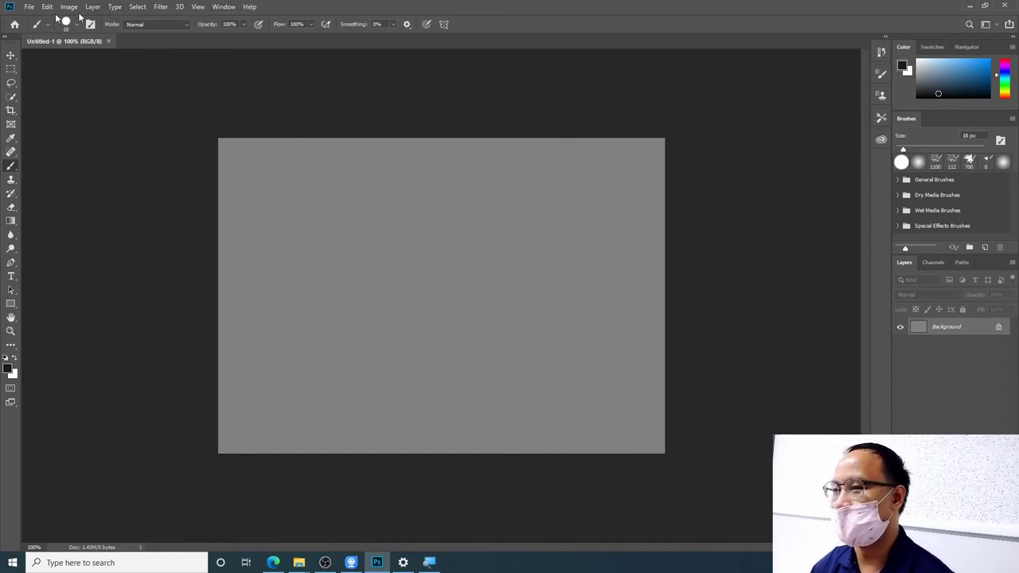
- Browse the File, Edit, Image and Layer menus, then open and dismiss New Document
{"action": "left_click", "coordinate": [31, 8]}
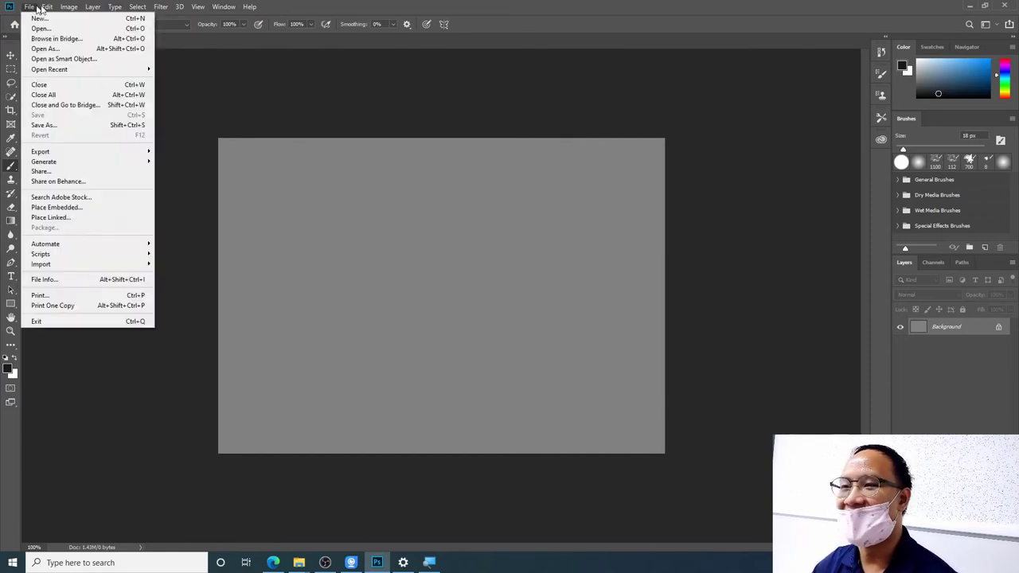
{"action": "left_click", "coordinate": [46, 6]}
{"action": "left_click", "coordinate": [47, 6]}
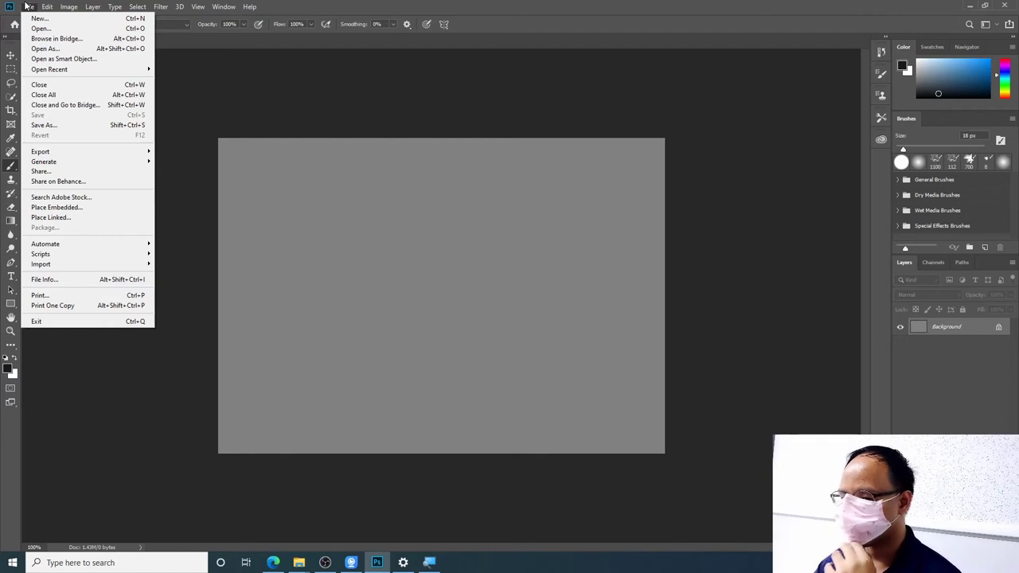
{"action": "left_click", "coordinate": [69, 6]}
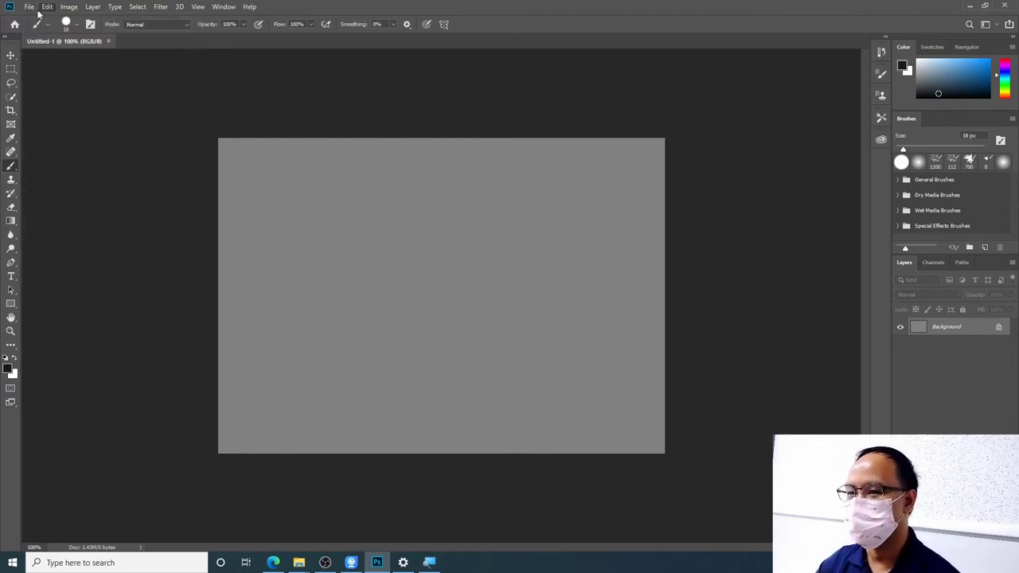
{"action": "left_click", "coordinate": [28, 7]}
{"action": "left_click", "coordinate": [36, 18]}
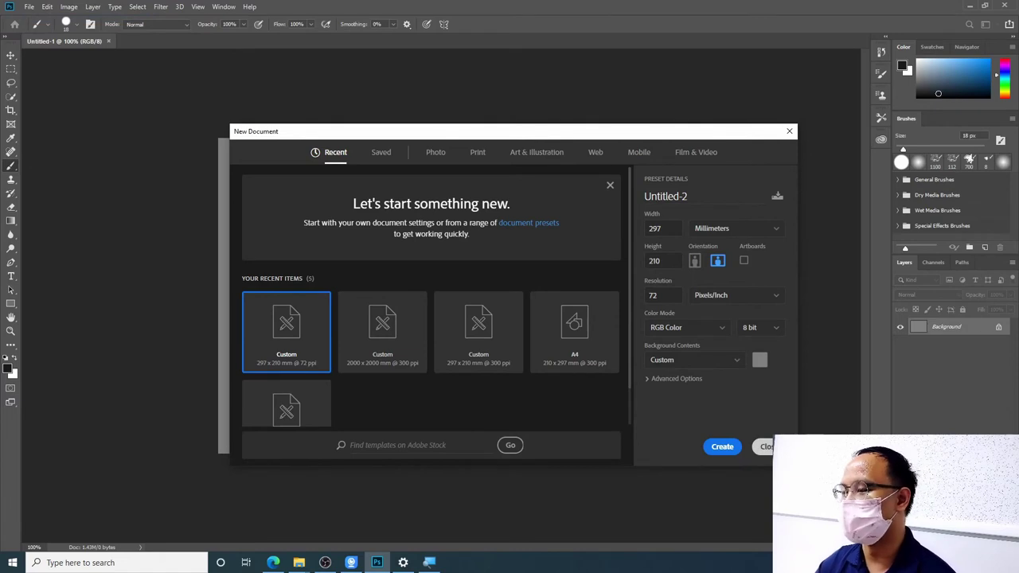
{"action": "left_click", "coordinate": [765, 446]}
- Open and cancel the Open file browser, ending with the File menu list shown
{"action": "left_click", "coordinate": [29, 7]}
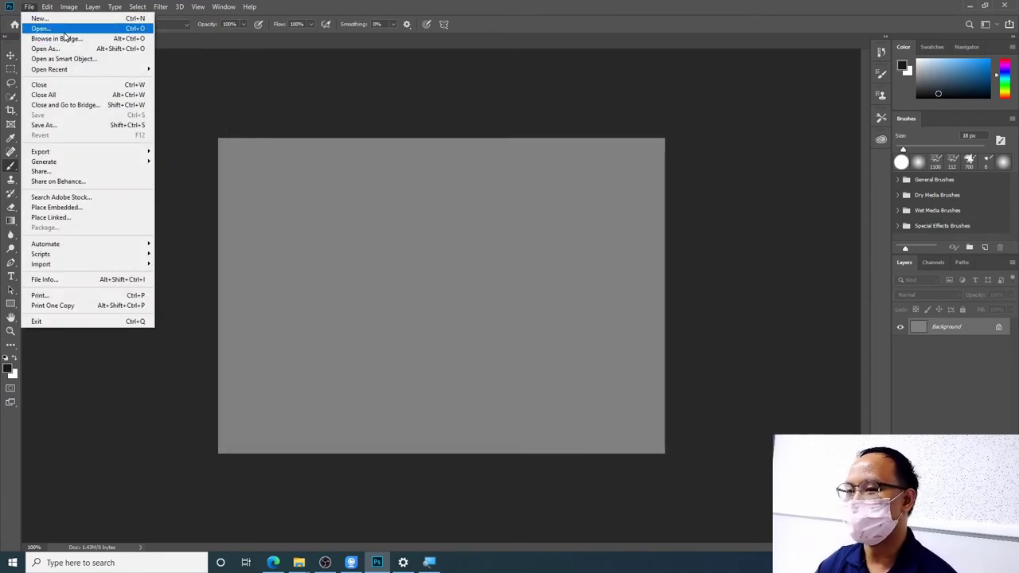
{"action": "left_click", "coordinate": [64, 31]}
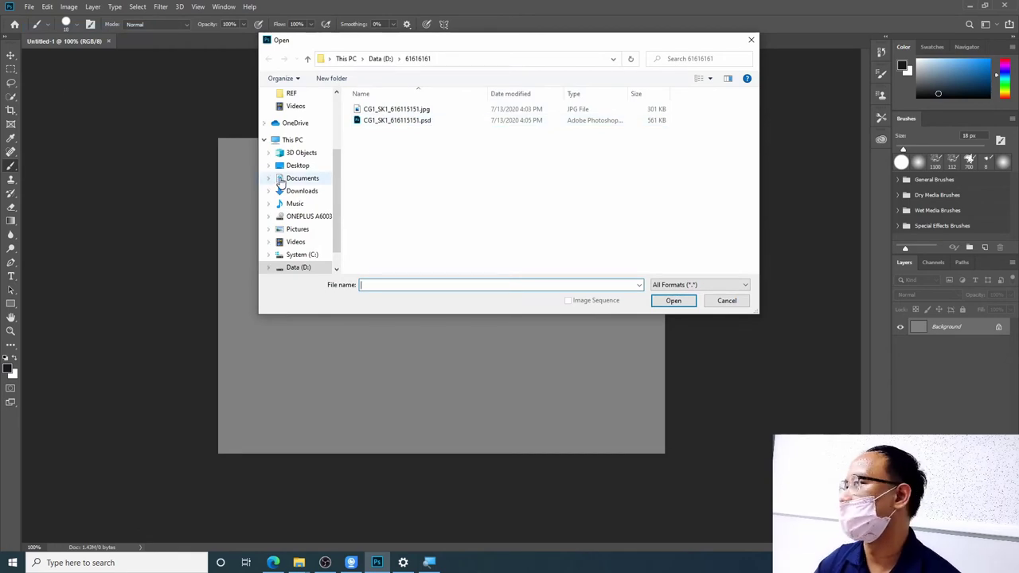
{"action": "left_click", "coordinate": [727, 301]}
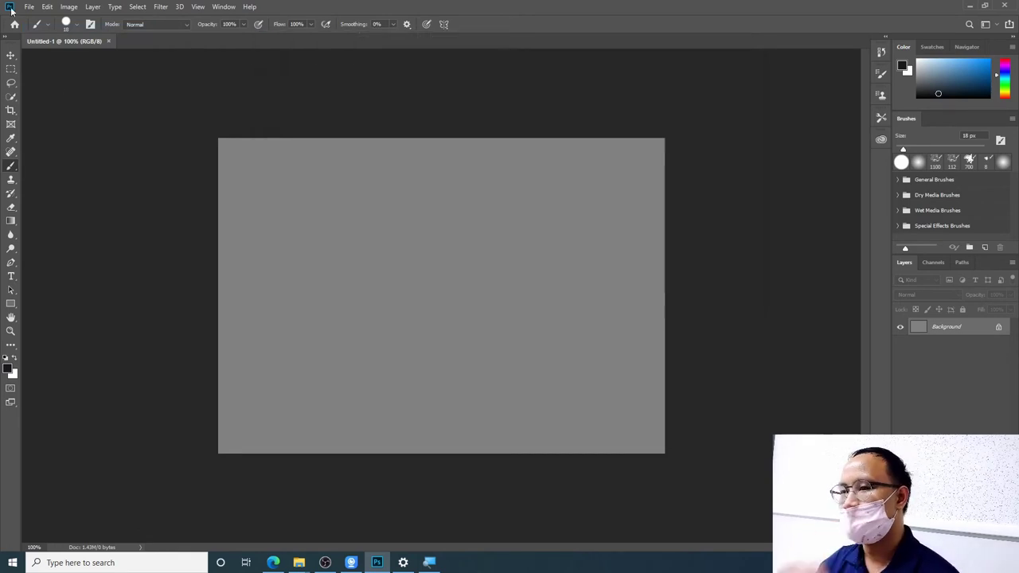
{"action": "left_click", "coordinate": [28, 6]}
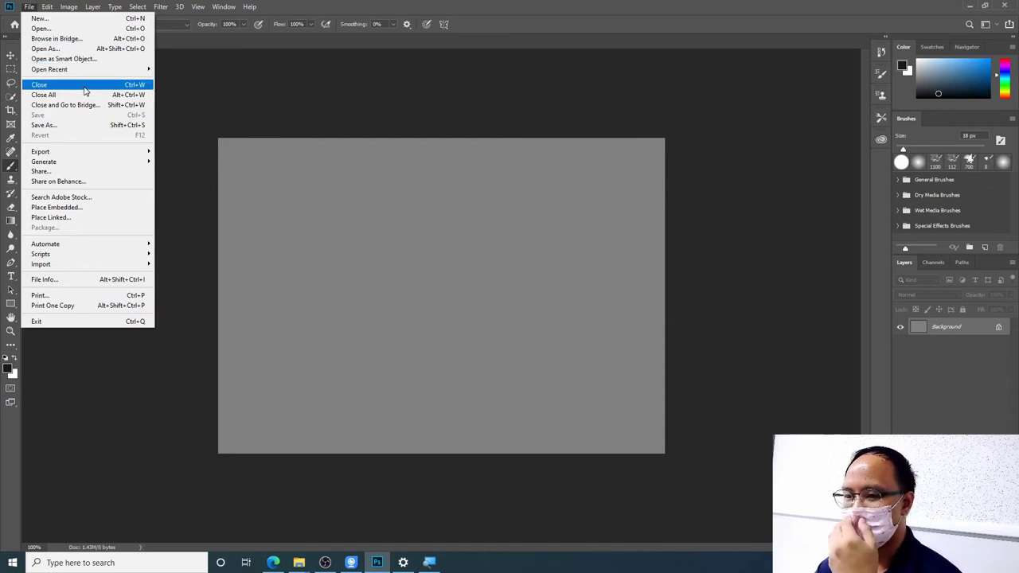
{"action": "left_click", "coordinate": [484, 54]}
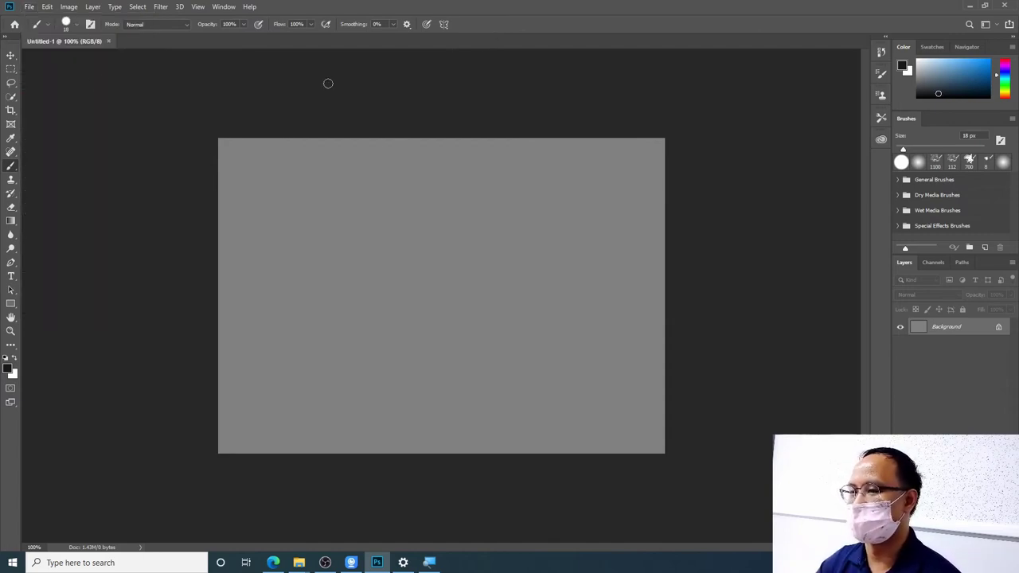
{"action": "left_click", "coordinate": [29, 6]}
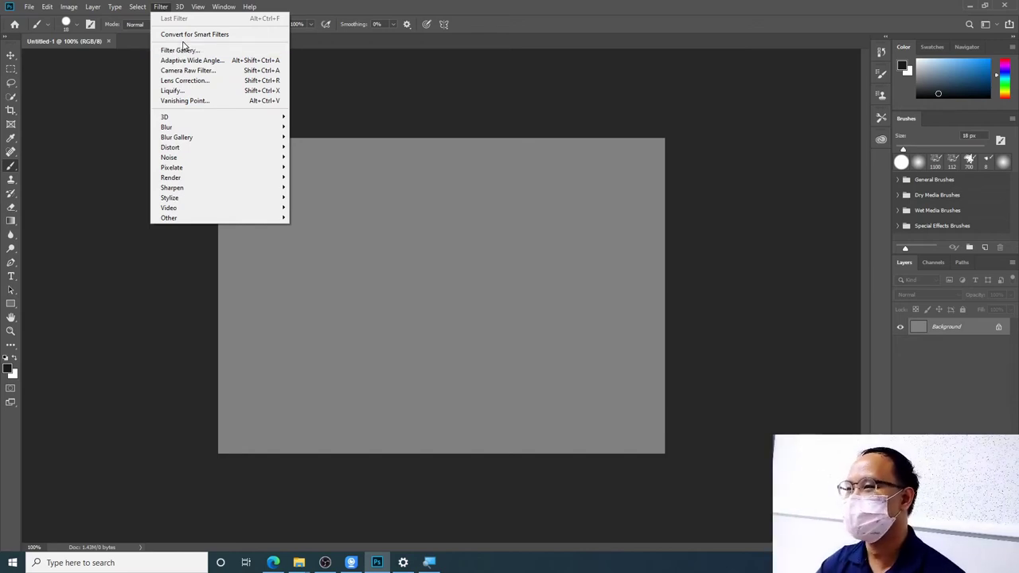
{"action": "mouse_move", "coordinate": [180, 6]}
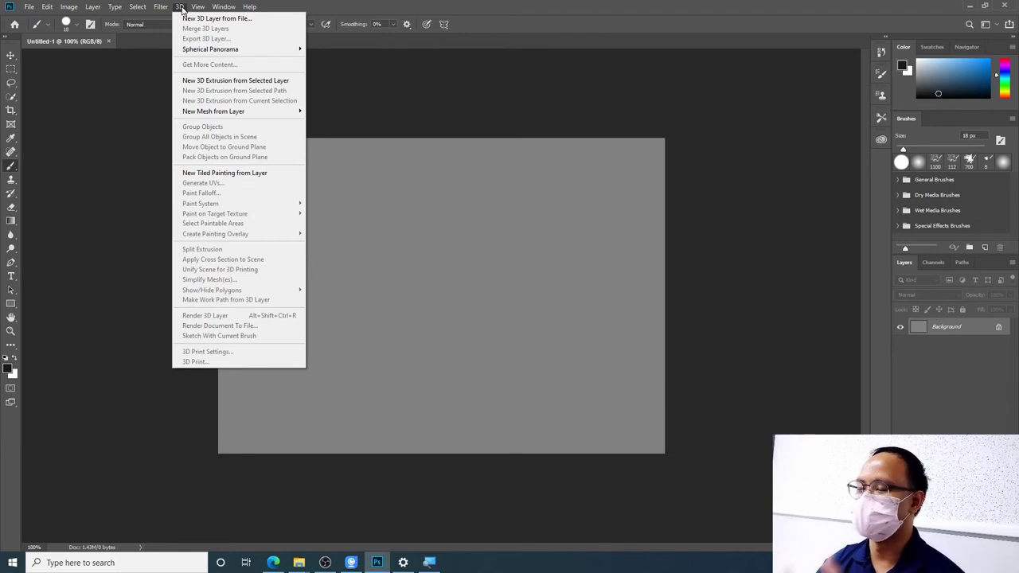
- Switch from the 3D menu to the View menu to see its zoom commands
{"action": "left_click", "coordinate": [181, 8]}
{"action": "left_click", "coordinate": [181, 8]}
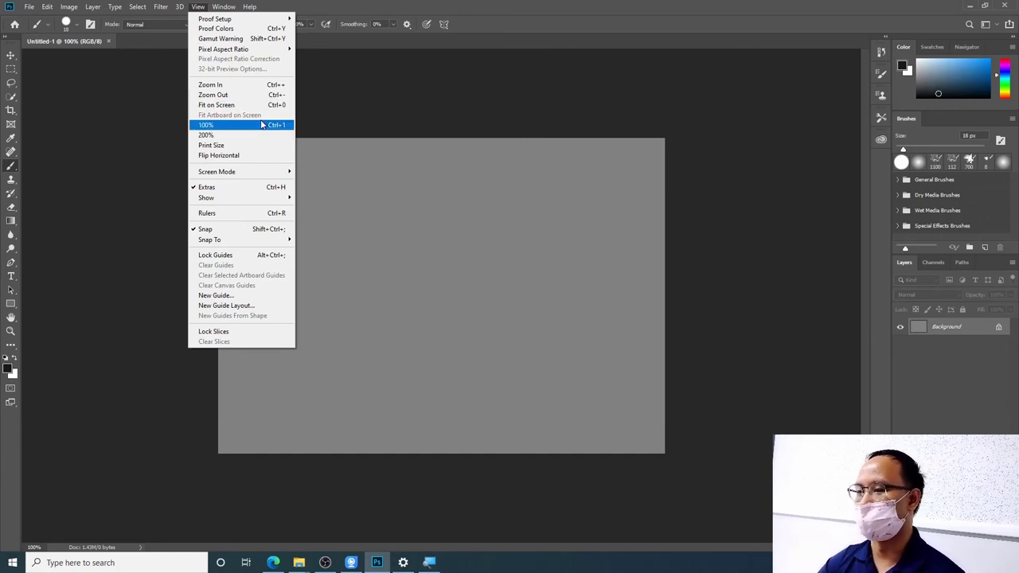
- Zoom the canvas in to the pixel grid, then far out and back in with Ctrl+plus/minus
{"action": "left_click", "coordinate": [333, 88]}
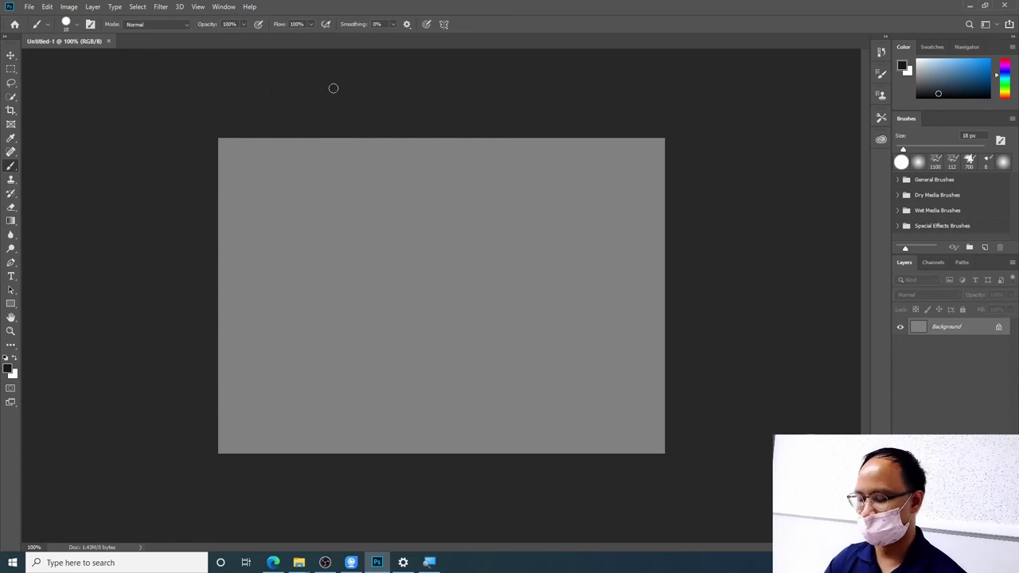
{"action": "key", "text": "ctrl+plus"}
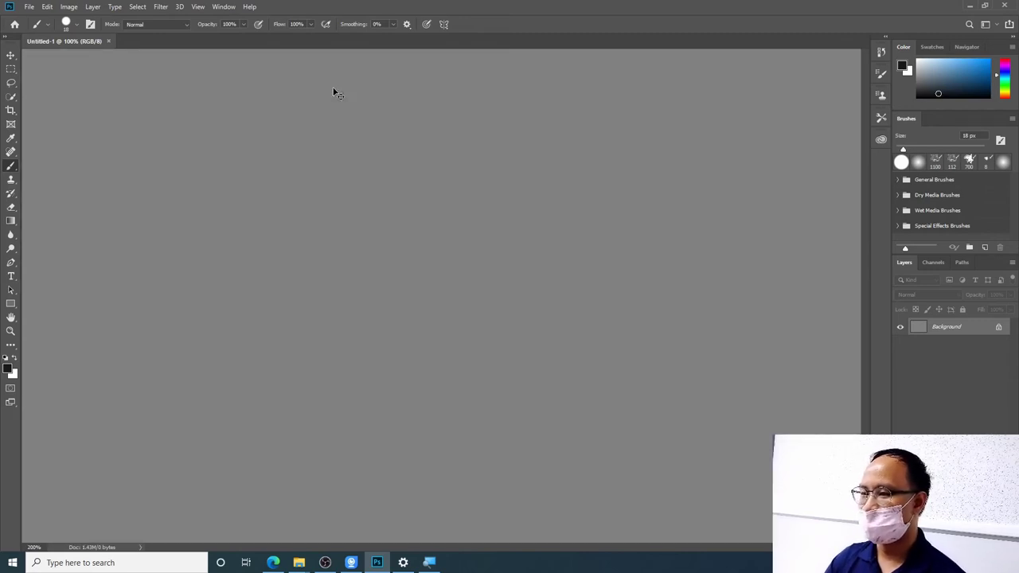
{"action": "key", "text": "ctrl+plus"}
{"action": "key", "text": "ctrl+plus"}
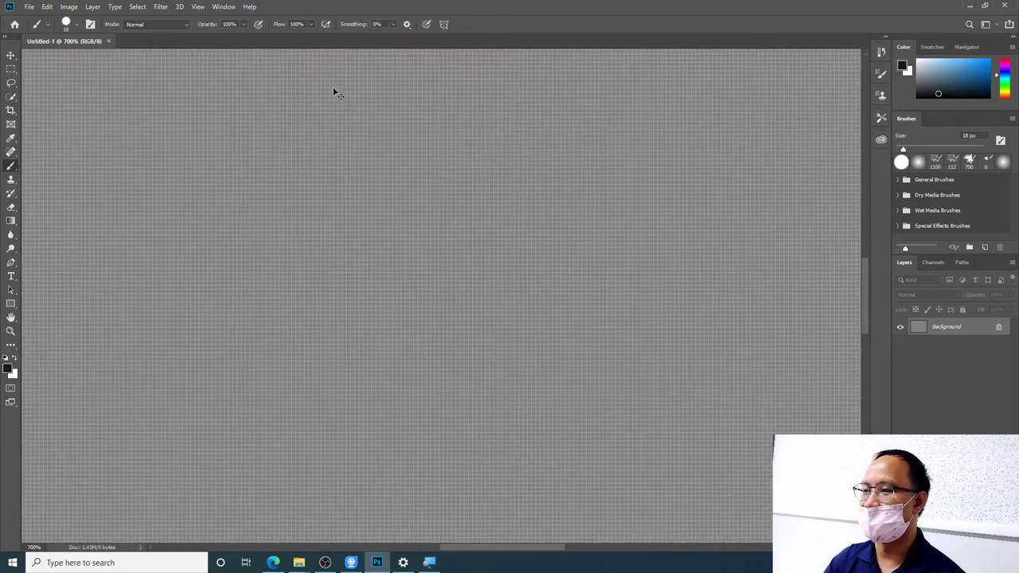
{"action": "key", "text": "ctrl+plus"}
{"action": "key", "text": "ctrl+plus"}
{"action": "key", "text": "ctrl+plus"}
{"action": "key", "text": "ctrl+plus"}
{"action": "key", "text": "ctrl+plus"}
{"action": "key", "text": "ctrl+plus"}
{"action": "key", "text": "ctrl+plus"}
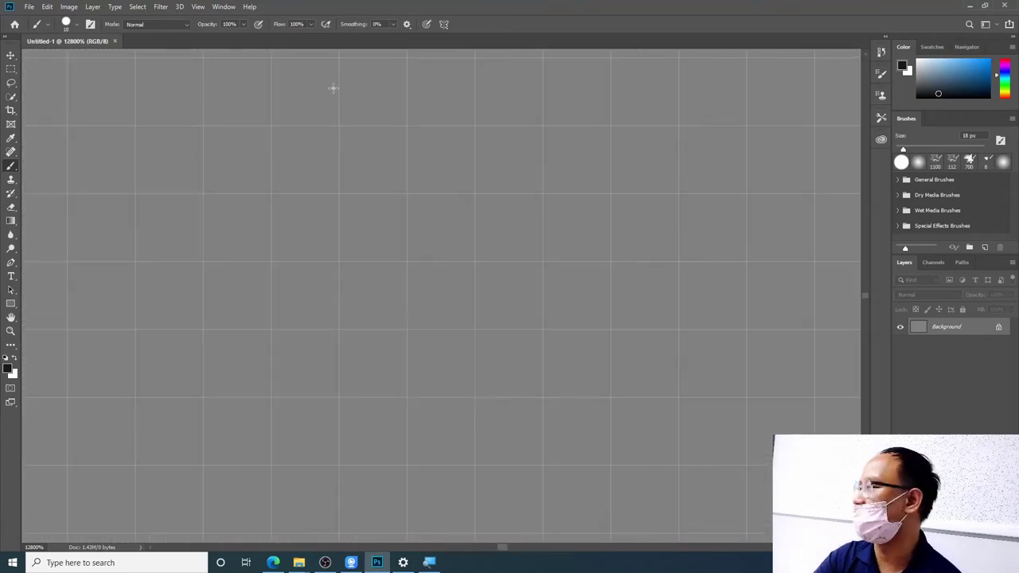
{"action": "key", "text": "ctrl+minus"}
{"action": "key", "text": "ctrl+minus"}
{"action": "key", "text": "ctrl+minus"}
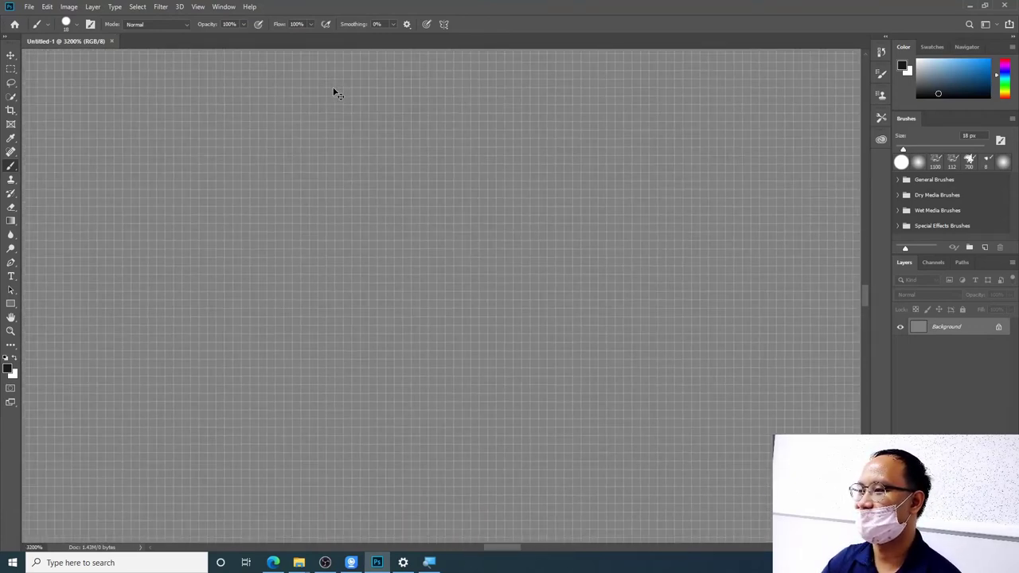
{"action": "key", "text": "ctrl+minus"}
{"action": "key", "text": "ctrl+minus"}
{"action": "key", "text": "ctrl+minus"}
{"action": "key", "text": "ctrl+minus"}
{"action": "key", "text": "ctrl+minus"}
{"action": "key", "text": "ctrl+minus"}
{"action": "key", "text": "ctrl+minus"}
{"action": "key", "text": "ctrl+minus"}
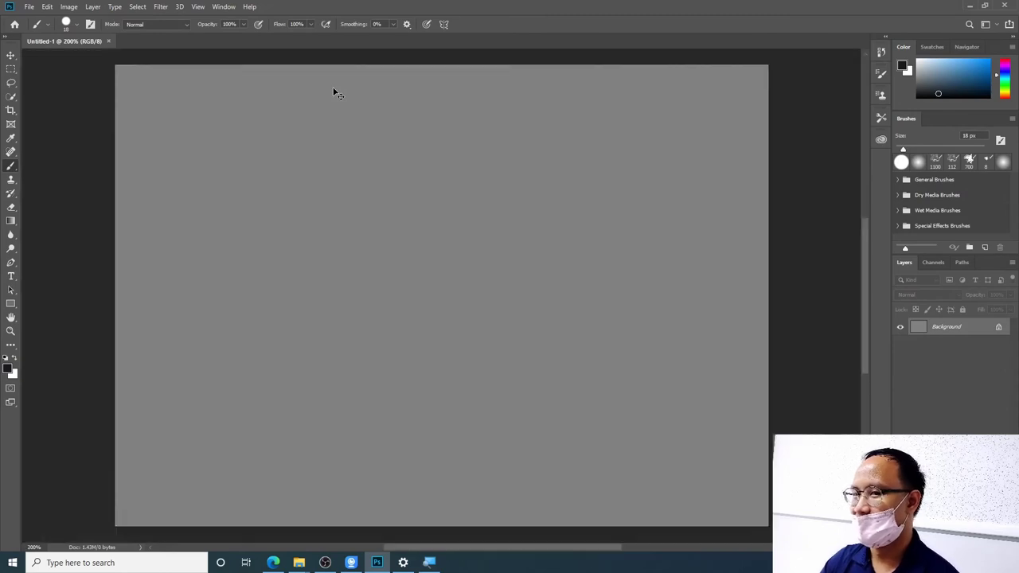
{"action": "key", "text": "ctrl+minus"}
{"action": "key", "text": "ctrl+minus"}
{"action": "key", "text": "ctrl+minus"}
{"action": "key", "text": "ctrl+minus"}
{"action": "key", "text": "ctrl+minus"}
{"action": "key", "text": "ctrl+minus"}
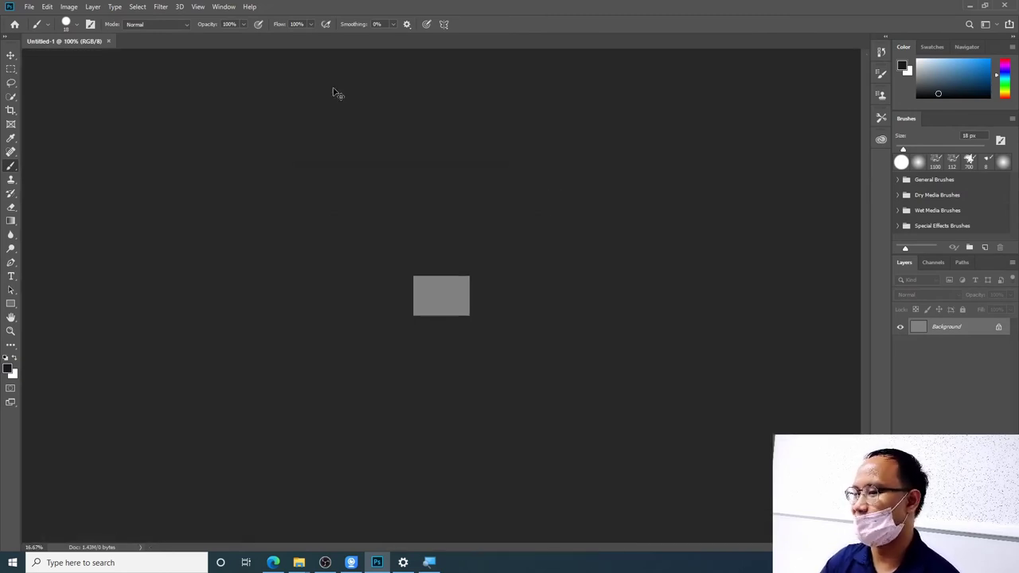
{"action": "key", "text": "ctrl+minus"}
{"action": "key", "text": "ctrl+minus"}
{"action": "key", "text": "ctrl+minus"}
{"action": "key", "text": "ctrl+minus"}
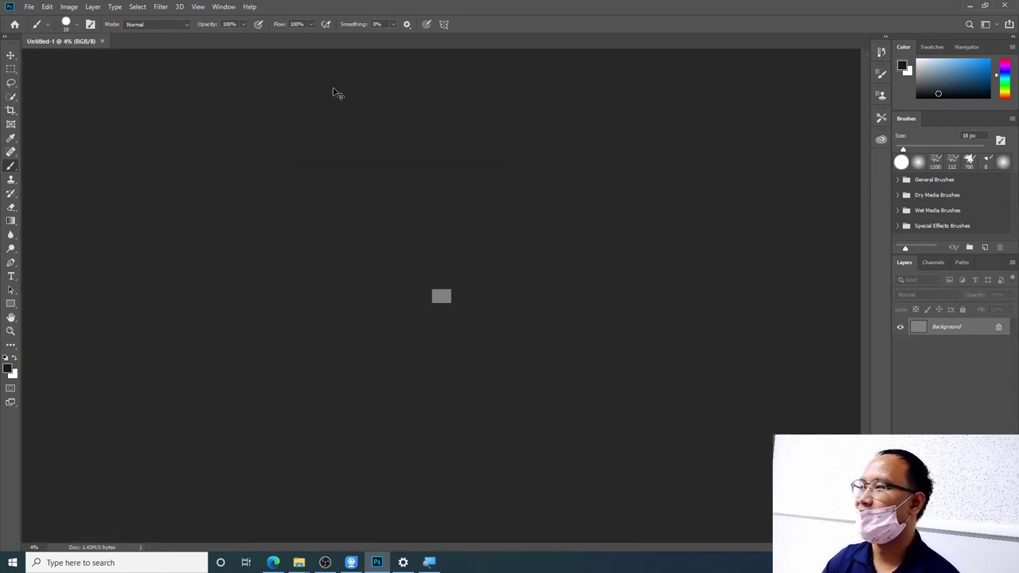
{"action": "key", "text": "ctrl+plus"}
{"action": "key", "text": "ctrl+plus"}
{"action": "key", "text": "ctrl+plus"}
{"action": "key", "text": "ctrl+plus"}
{"action": "key", "text": "ctrl+plus"}
{"action": "key", "text": "ctrl+plus"}
{"action": "key", "text": "ctrl+plus"}
{"action": "key", "text": "ctrl+plus"}
{"action": "key", "text": "ctrl+plus"}
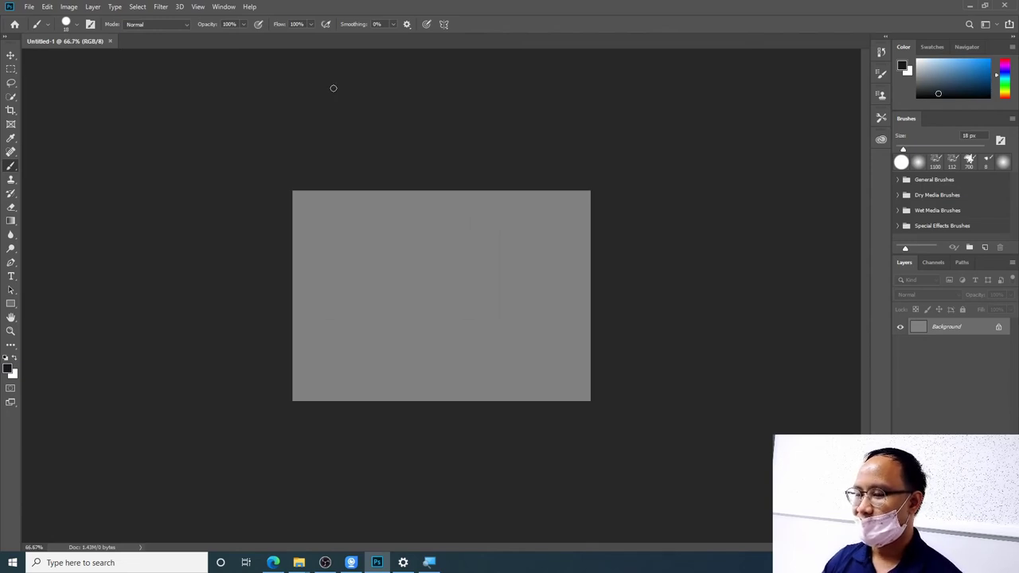
- Switch between fit-on-screen and 100% views, ending fitted at 154.45% with the View menu shown
{"action": "key", "text": "ctrl+0"}
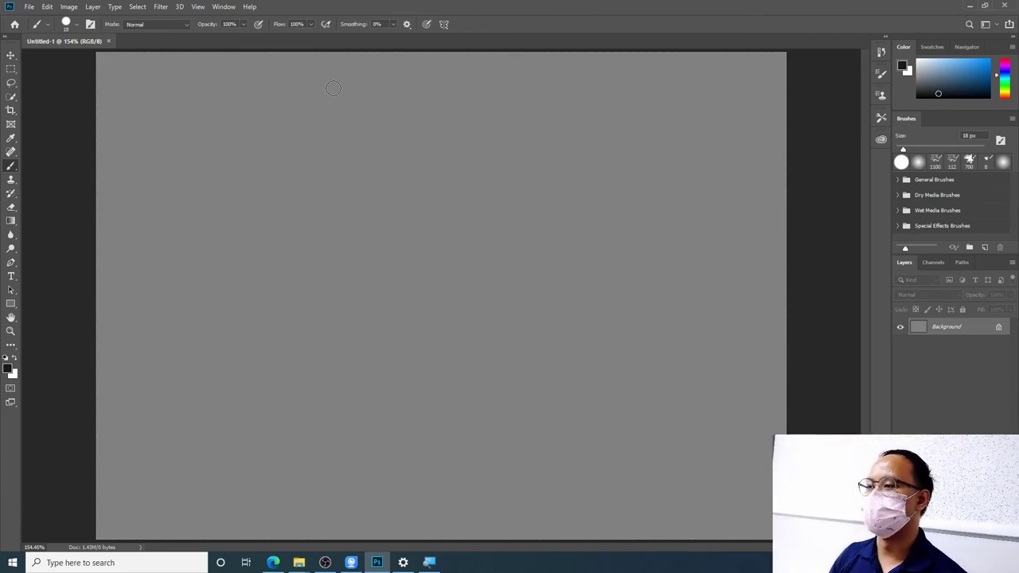
{"action": "key", "text": "ctrl+1"}
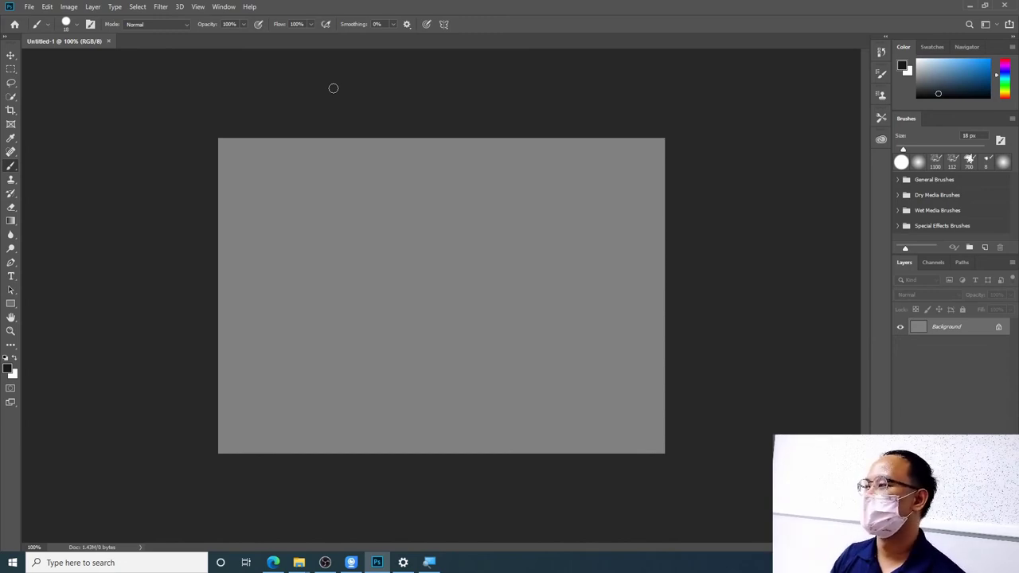
{"action": "key", "text": "ctrl+0"}
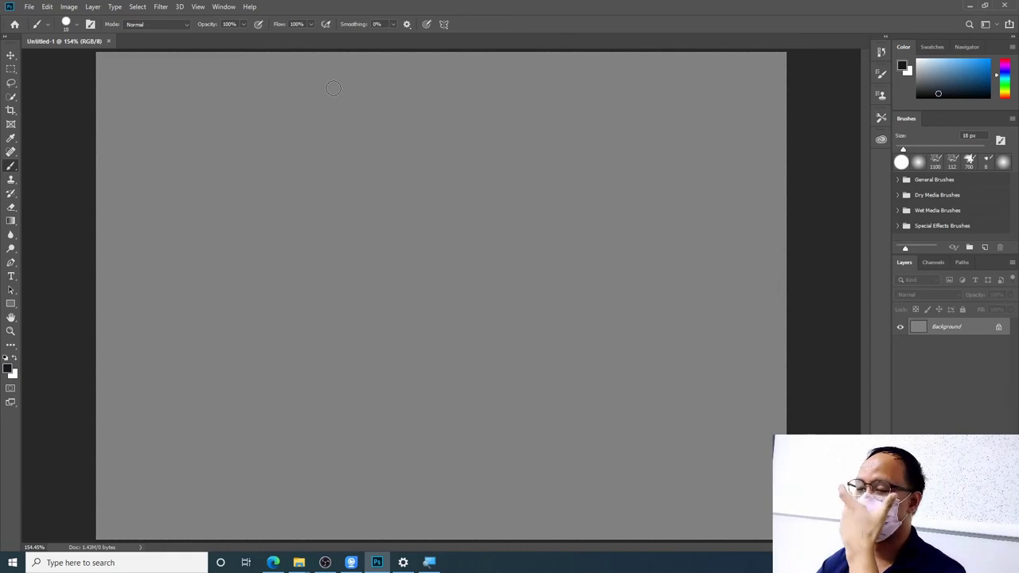
{"action": "left_click", "coordinate": [198, 8]}
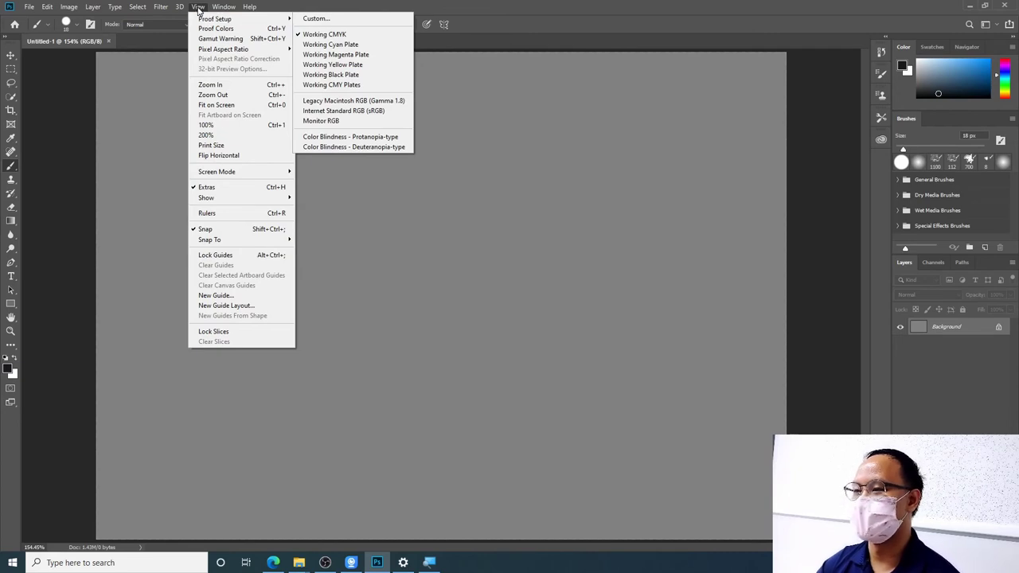
{"action": "mouse_move", "coordinate": [224, 7]}
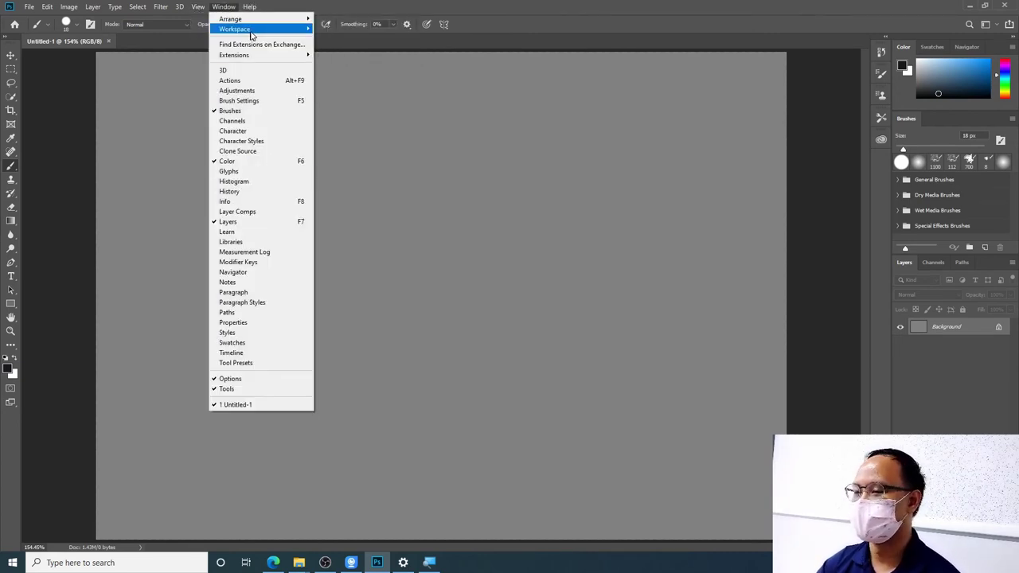
- Look through the Window > Workspace submenu without choosing a workspace
{"action": "left_click", "coordinate": [736, 30]}
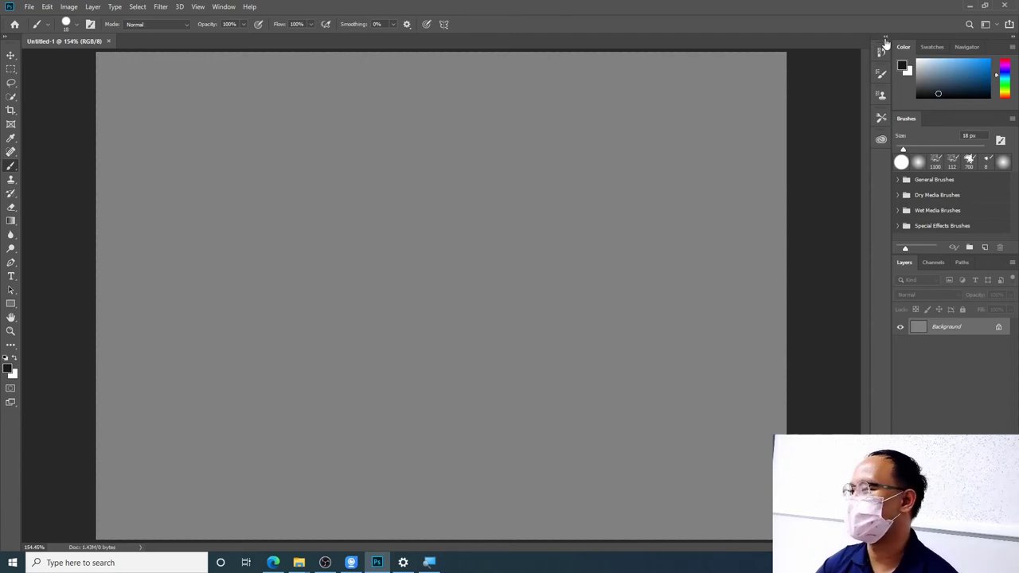
- Toggle both panel docks, leaving History/Brush Settings expanded and Color, Brushes, Layers as icons
{"action": "left_click", "coordinate": [885, 39]}
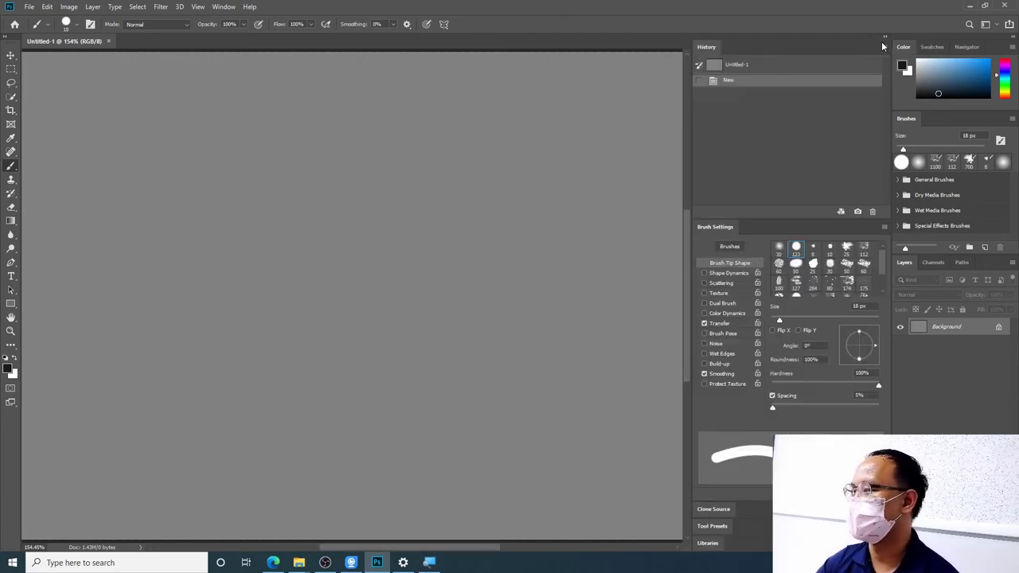
{"action": "left_click", "coordinate": [884, 38]}
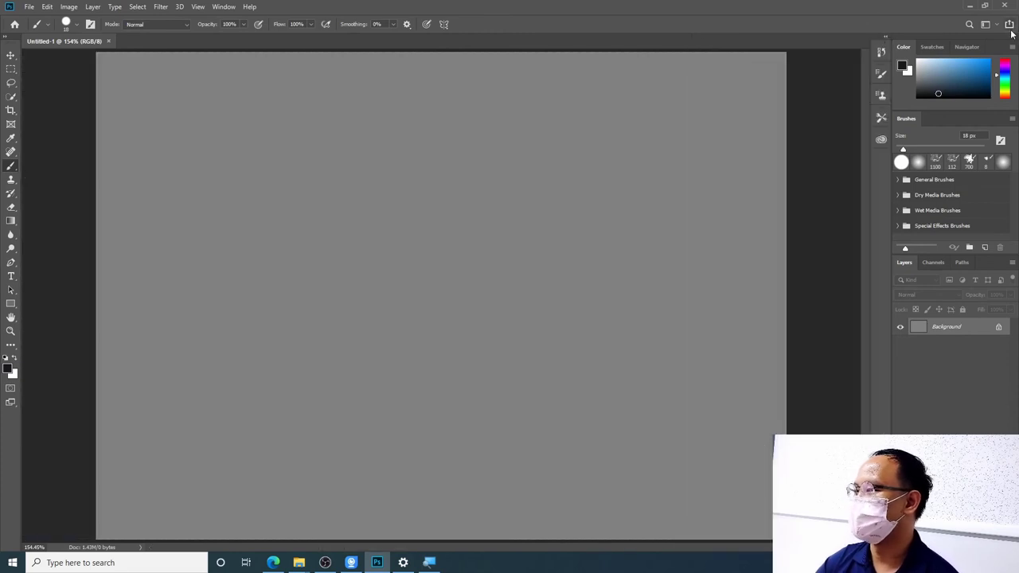
{"action": "left_click", "coordinate": [1013, 36]}
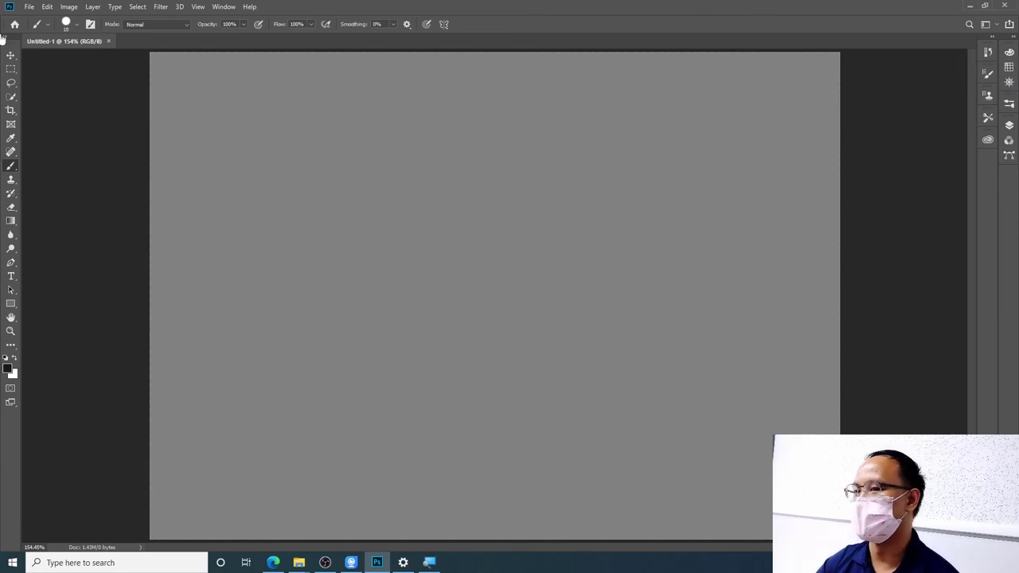
{"action": "left_click", "coordinate": [993, 38]}
{"action": "left_click", "coordinate": [1013, 37]}
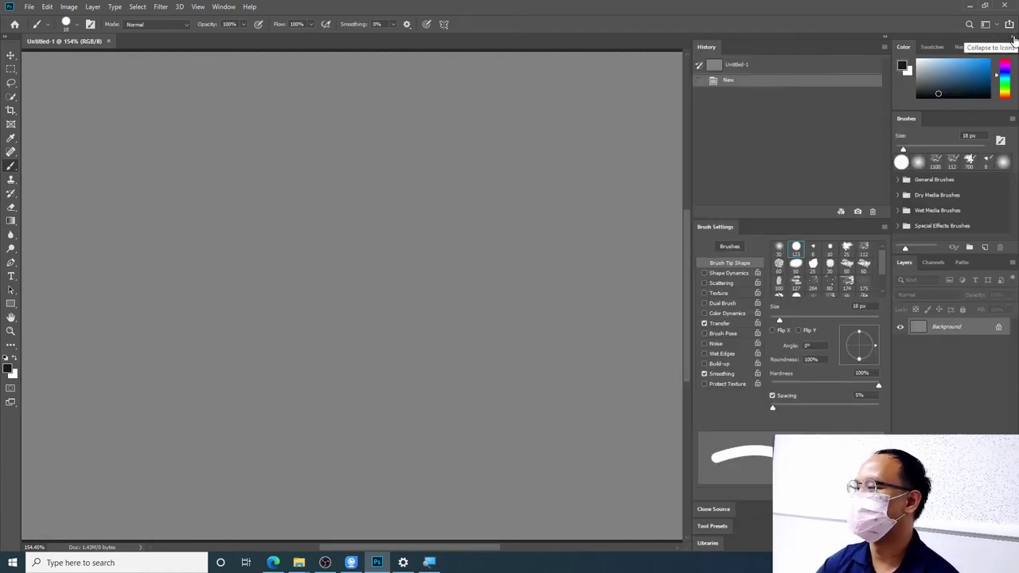
{"action": "left_click", "coordinate": [1014, 37]}
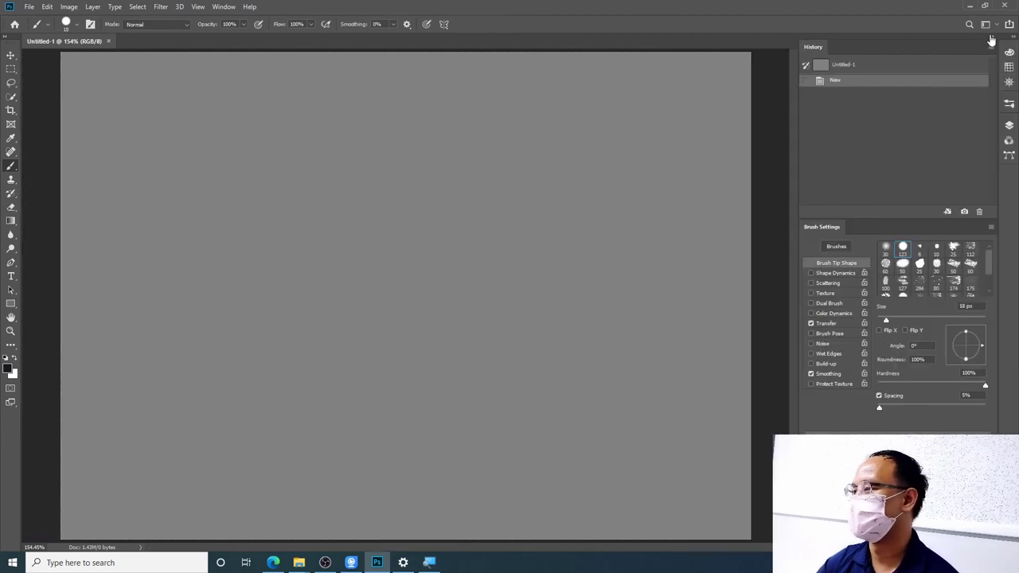
{"action": "left_click", "coordinate": [993, 38]}
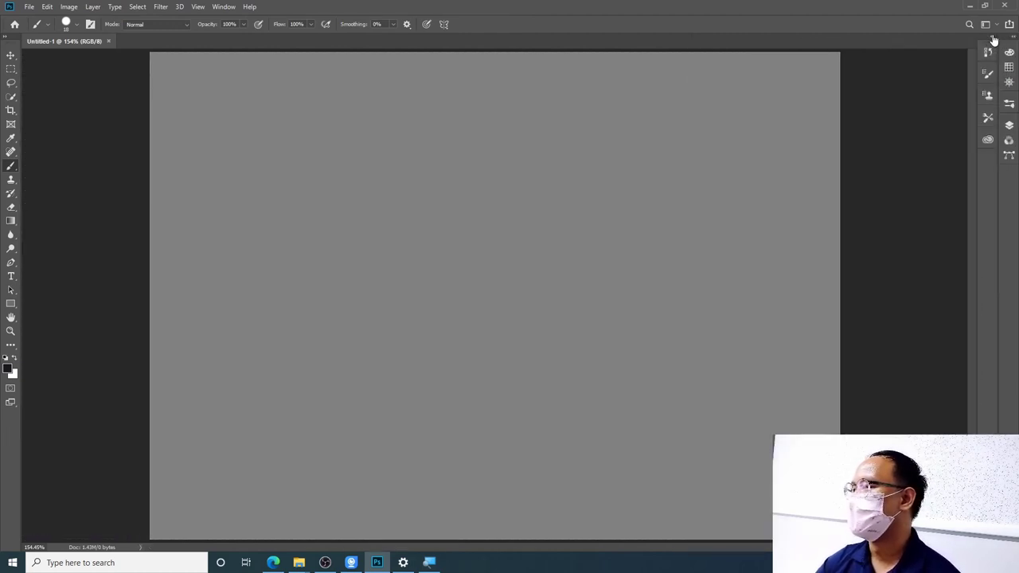
{"action": "left_click", "coordinate": [993, 38]}
{"action": "left_click", "coordinate": [992, 38]}
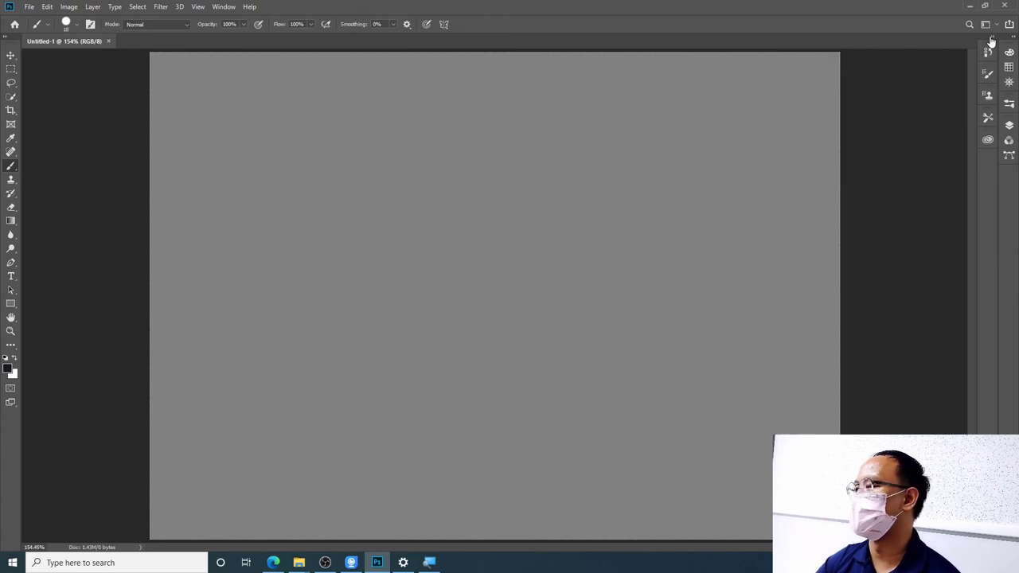
{"action": "left_click", "coordinate": [992, 38]}
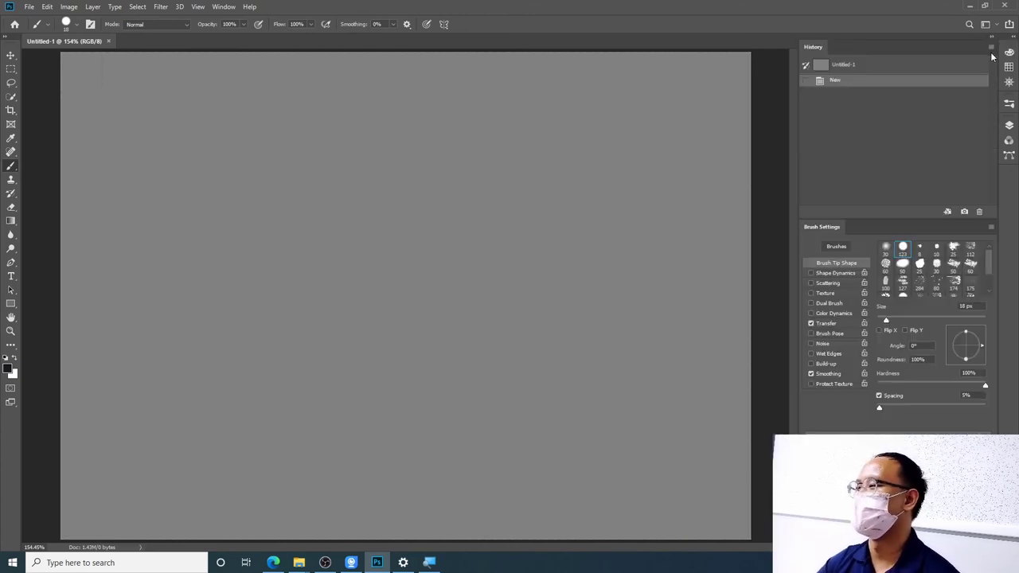
{"action": "left_click", "coordinate": [992, 49]}
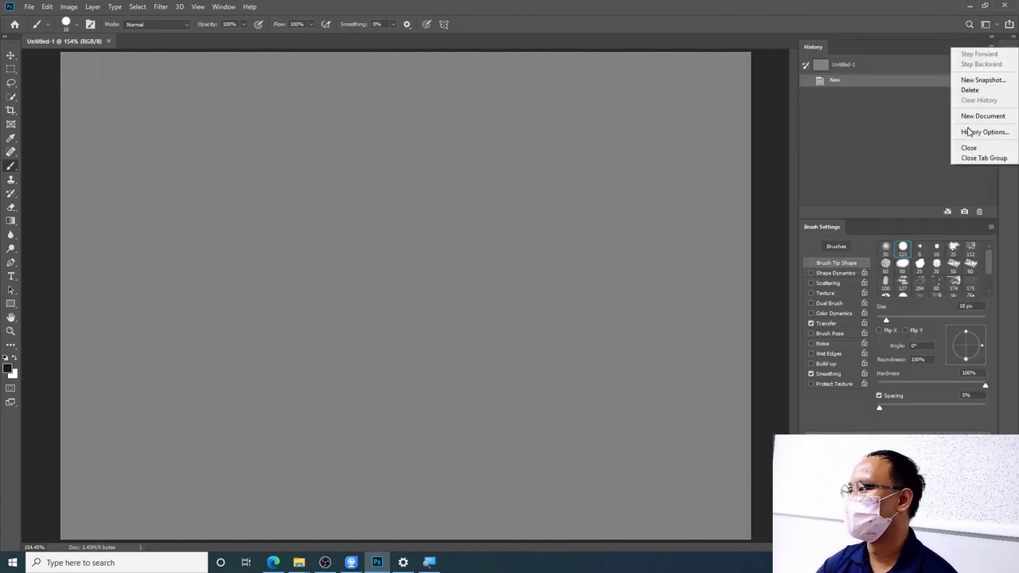
- Close the History and Brush Settings panels via their panel menus
{"action": "left_click", "coordinate": [945, 45]}
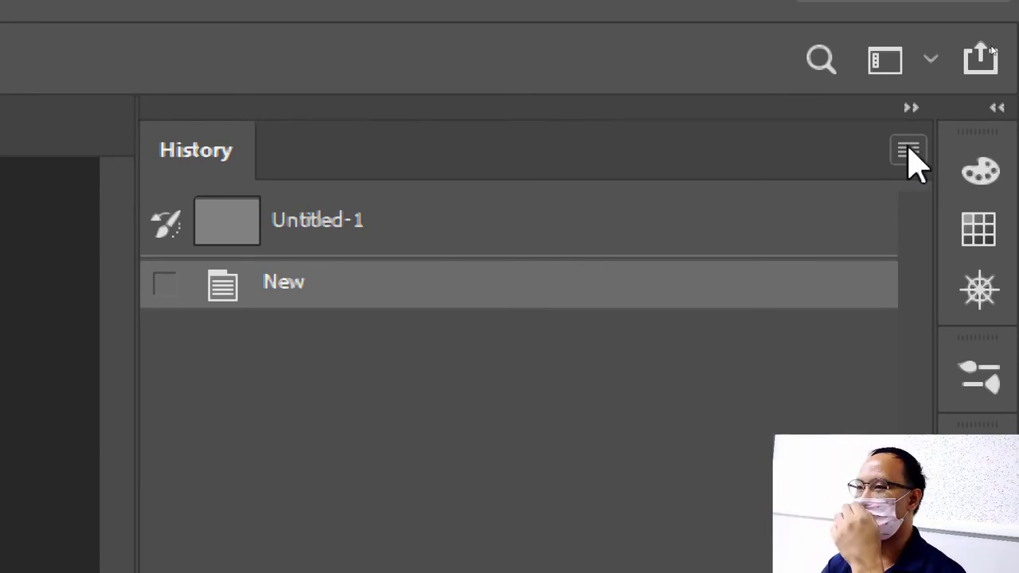
{"action": "left_click", "coordinate": [909, 152]}
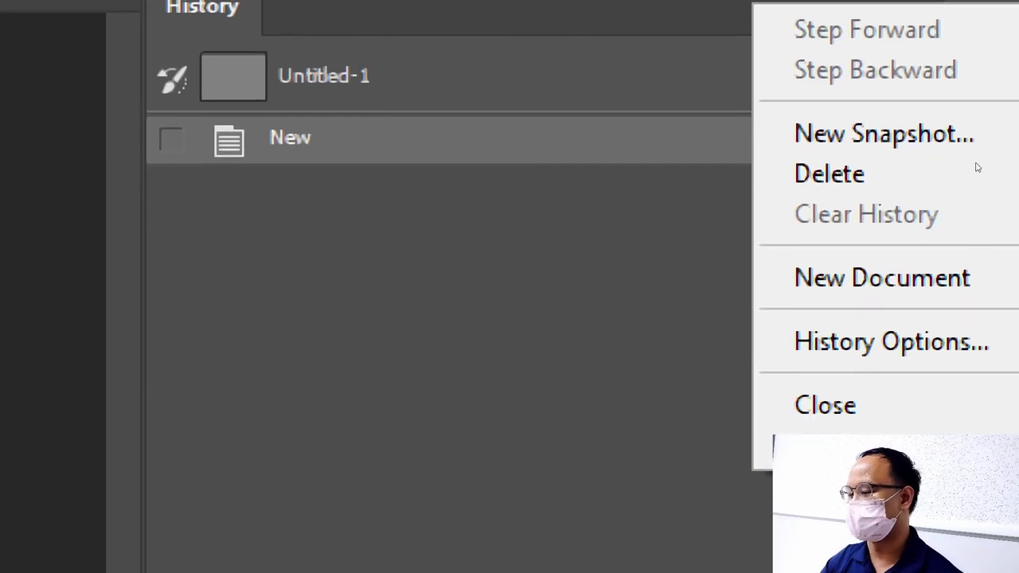
{"action": "left_click", "coordinate": [852, 410]}
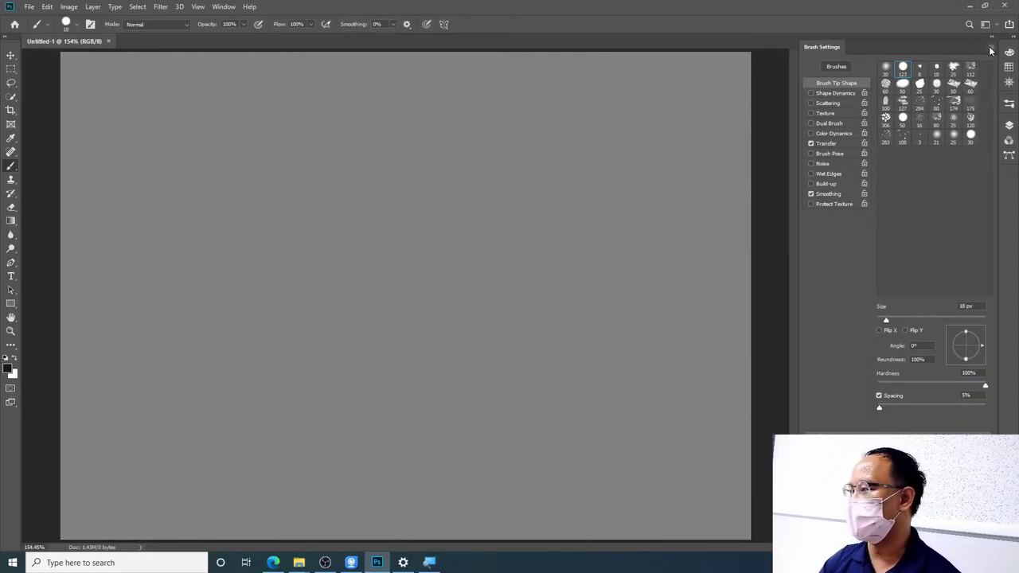
{"action": "left_click", "coordinate": [990, 47]}
{"action": "left_click", "coordinate": [967, 103]}
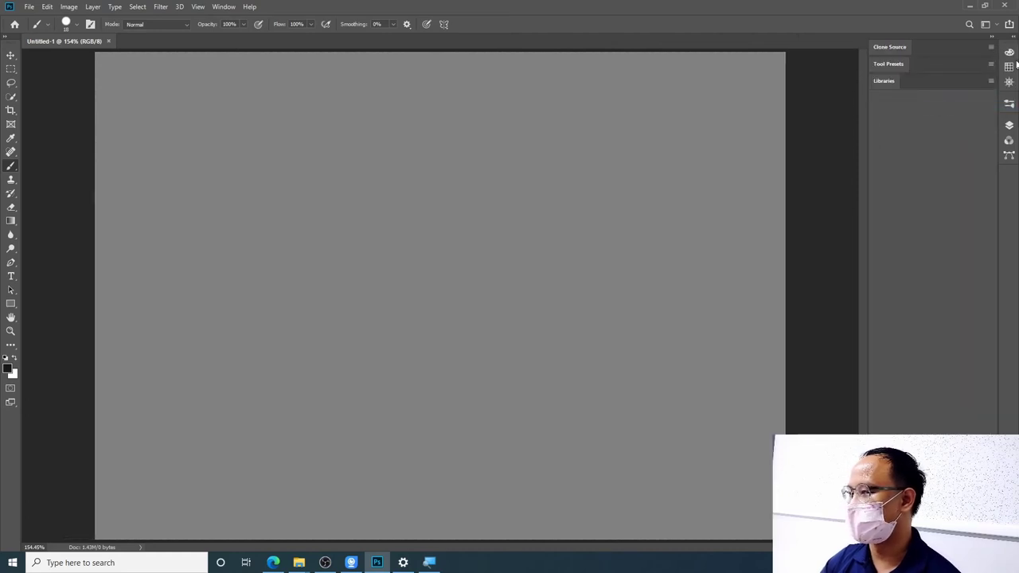
- Close the Libraries and Tool Presets panels, leaving only Clone Source docked
{"action": "left_click", "coordinate": [988, 79]}
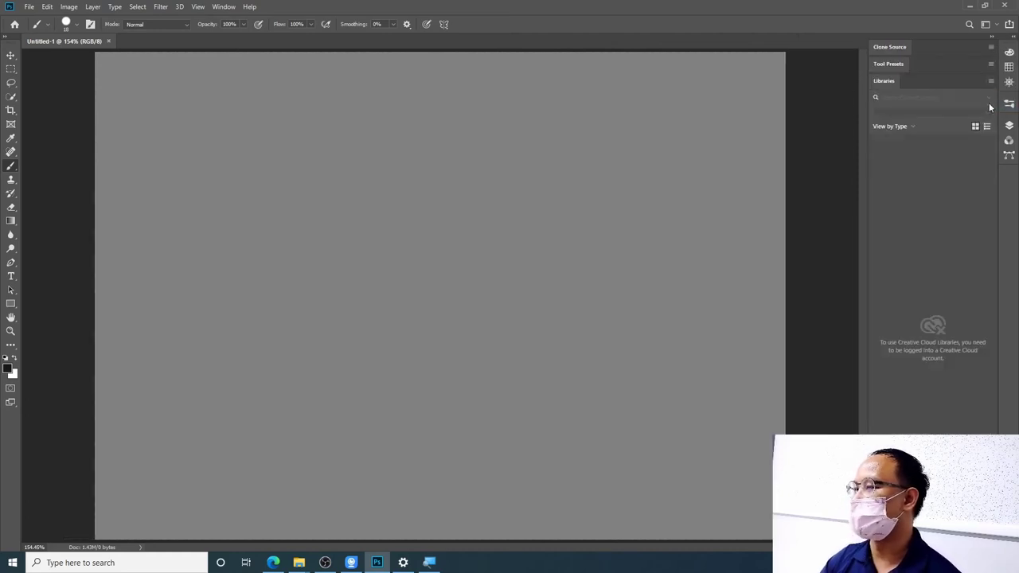
{"action": "left_click", "coordinate": [991, 83]}
{"action": "left_click", "coordinate": [963, 189]}
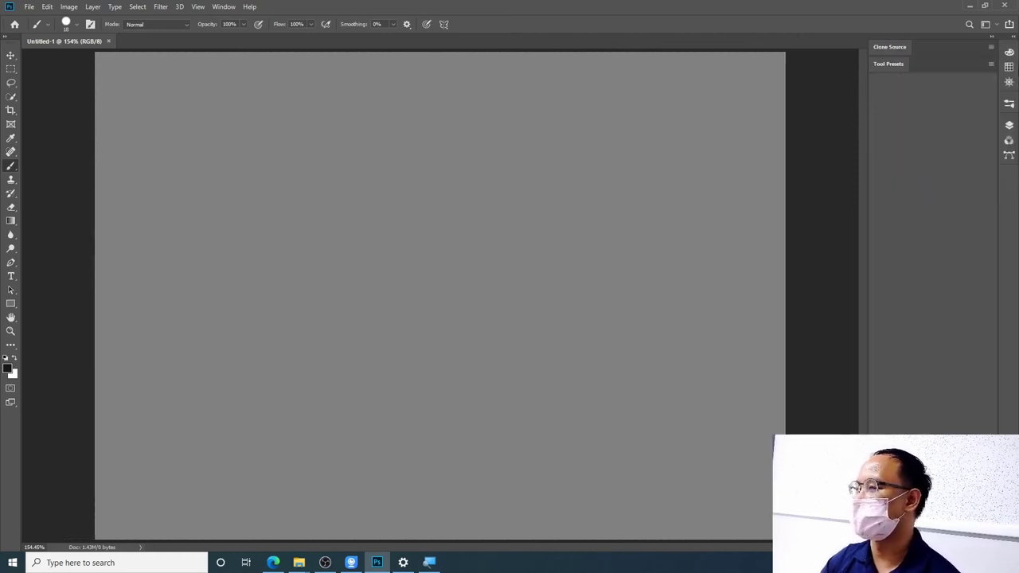
{"action": "left_click", "coordinate": [991, 63]}
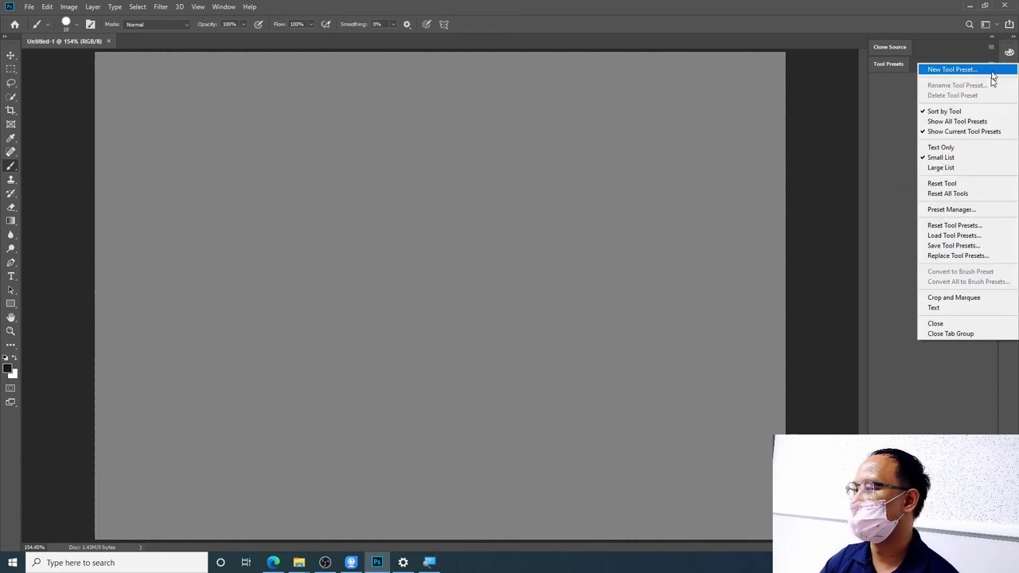
{"action": "left_click", "coordinate": [963, 322]}
{"action": "left_click", "coordinate": [223, 7]}
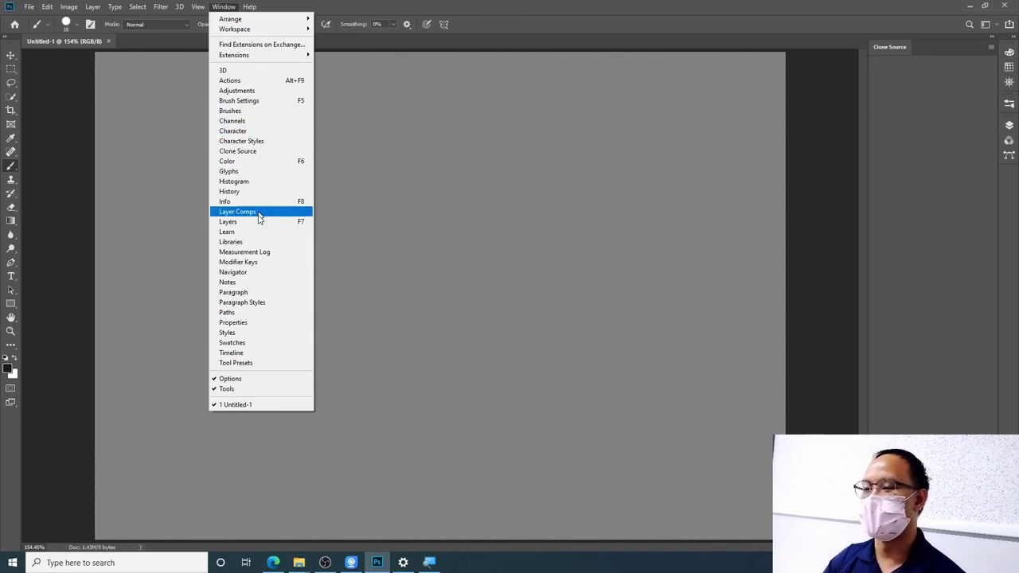
- Show the Layers panel and resize it taller beneath Clone Source so its bottom row is visible
{"action": "left_click", "coordinate": [259, 222]}
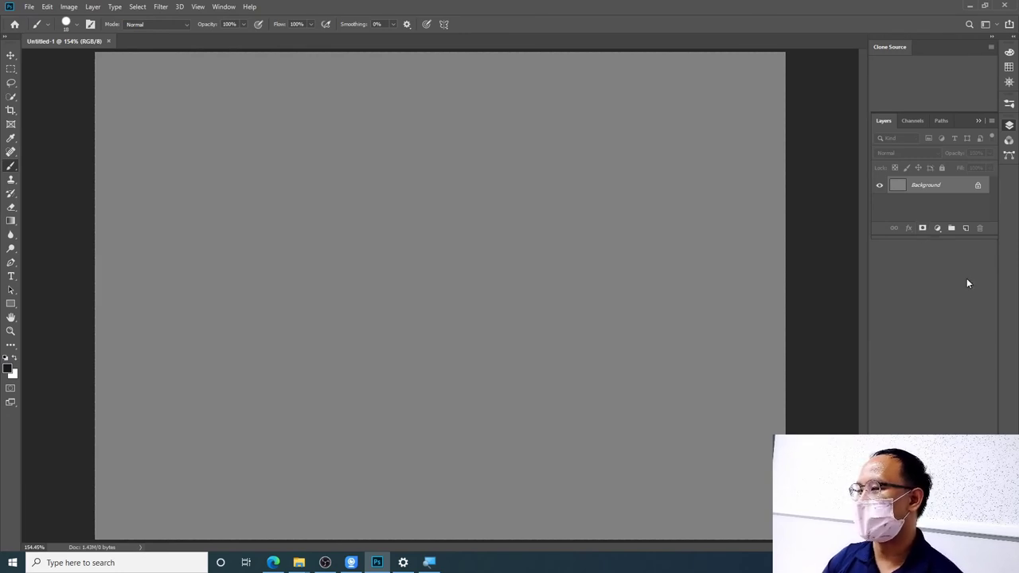
{"action": "left_click_drag", "start_coordinate": [952, 240], "coordinate": [952, 462]}
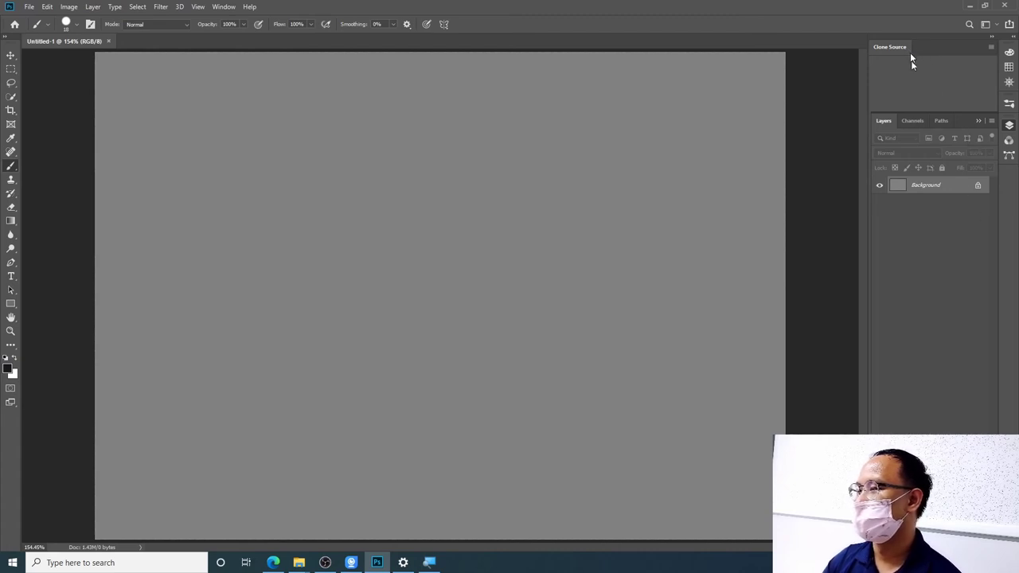
{"action": "mouse_move", "coordinate": [911, 112]}
{"action": "left_mouse_down"}
{"action": "mouse_move", "coordinate": [923, 206]}
{"action": "mouse_move", "coordinate": [922, 112]}
{"action": "left_mouse_up"}
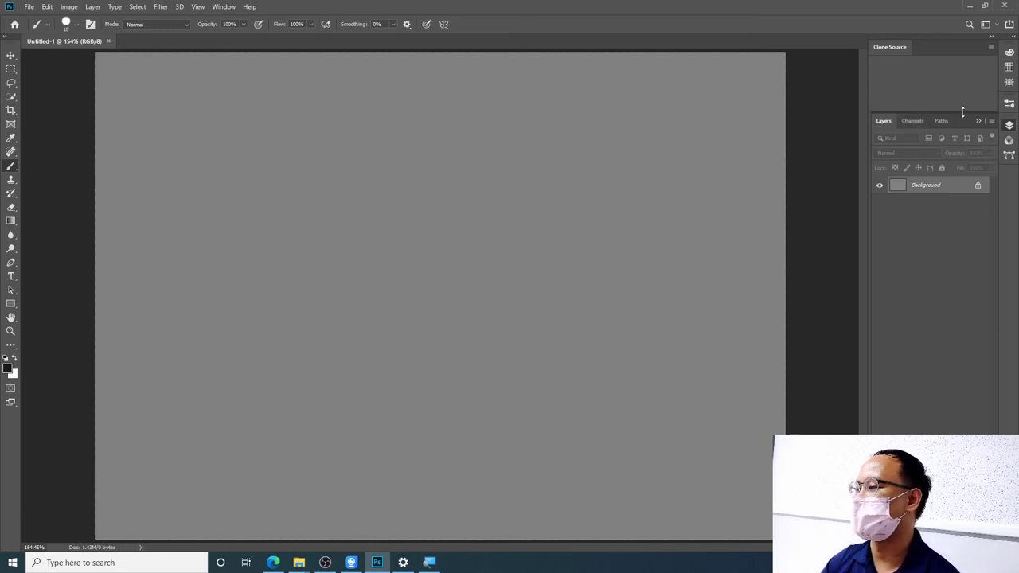
{"action": "left_click_drag", "start_coordinate": [962, 112], "coordinate": [962, 114]}
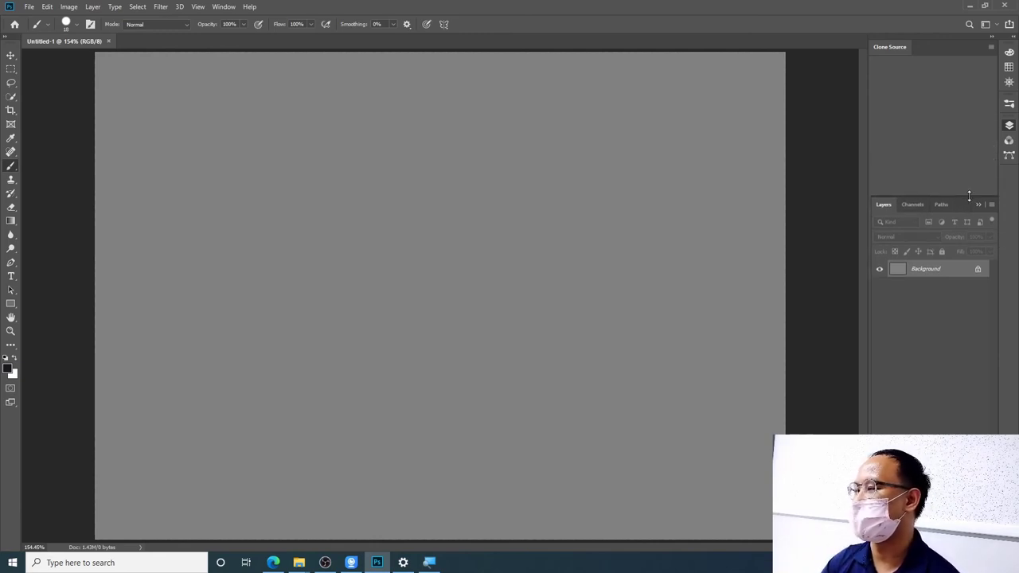
- Switch the workspace to Essentials, then 3D, then Graphic and Web
{"action": "left_click", "coordinate": [215, 8]}
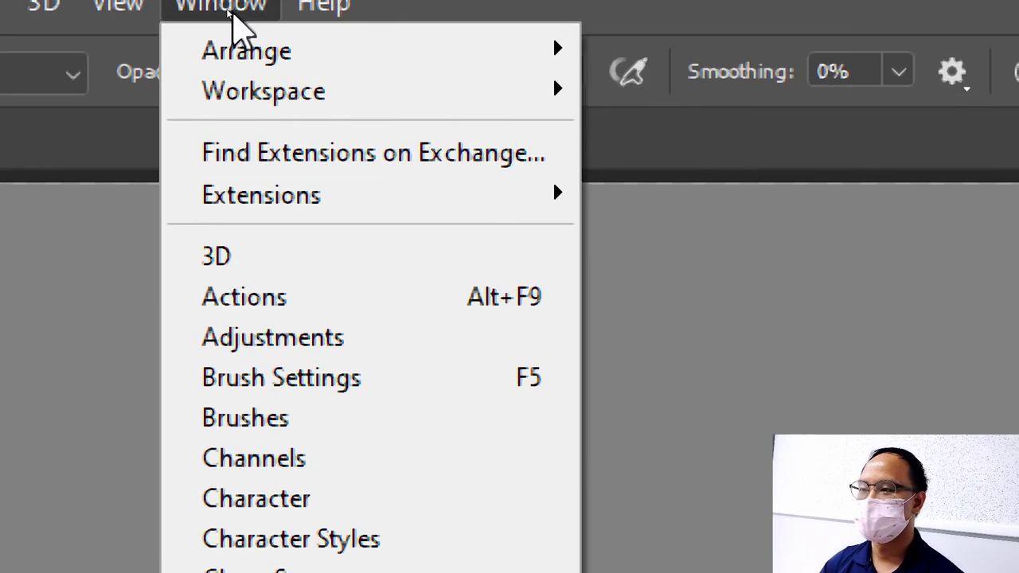
{"action": "mouse_move", "coordinate": [263, 90]}
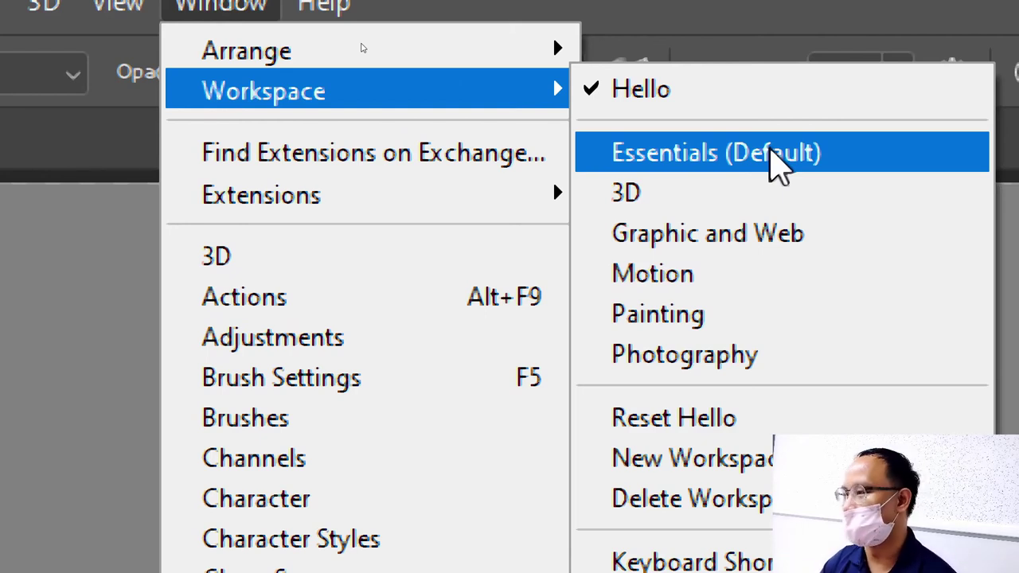
{"action": "left_click", "coordinate": [771, 152]}
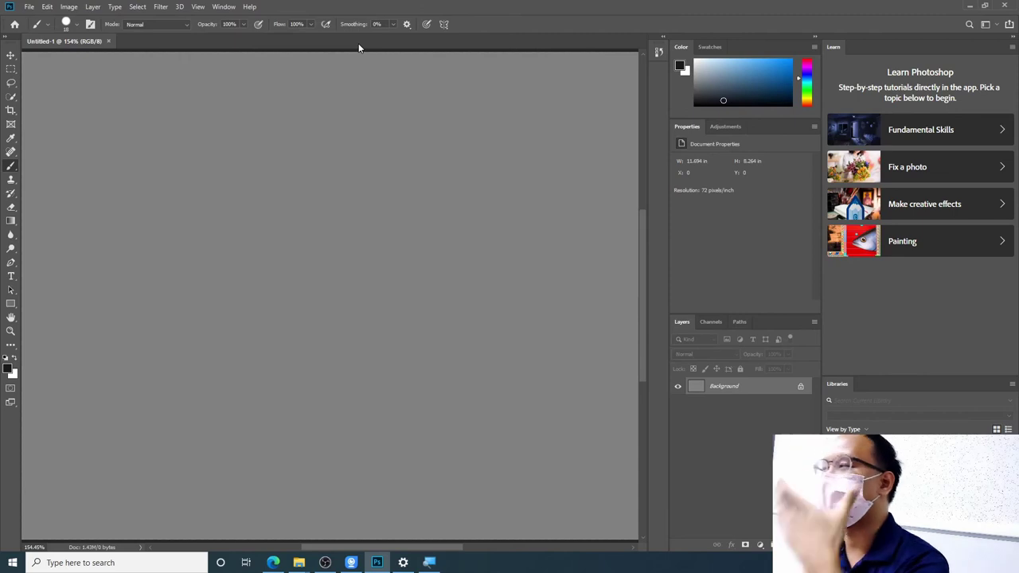
{"action": "left_click", "coordinate": [233, 8]}
{"action": "mouse_move", "coordinate": [235, 28]}
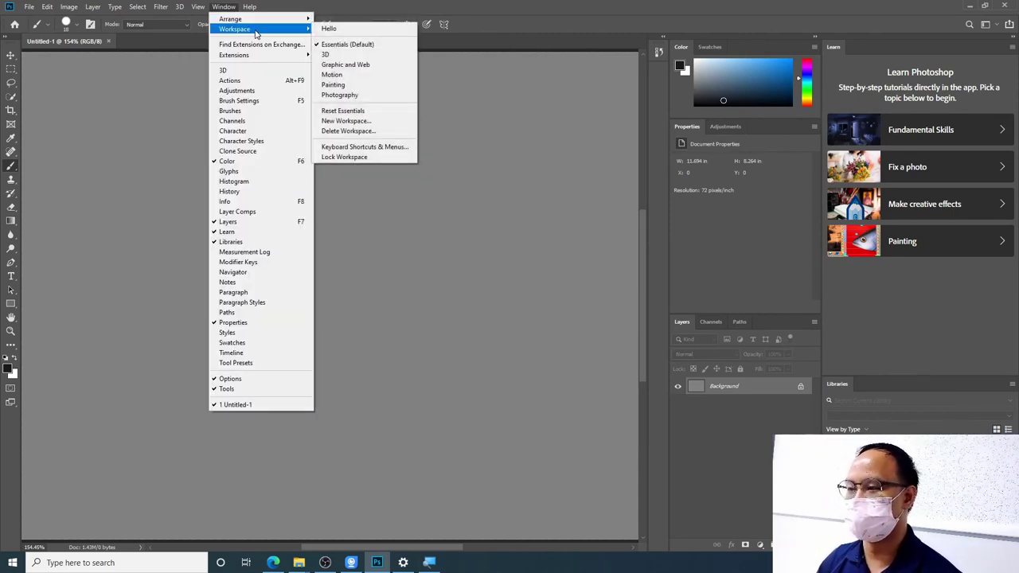
{"action": "left_click", "coordinate": [340, 56]}
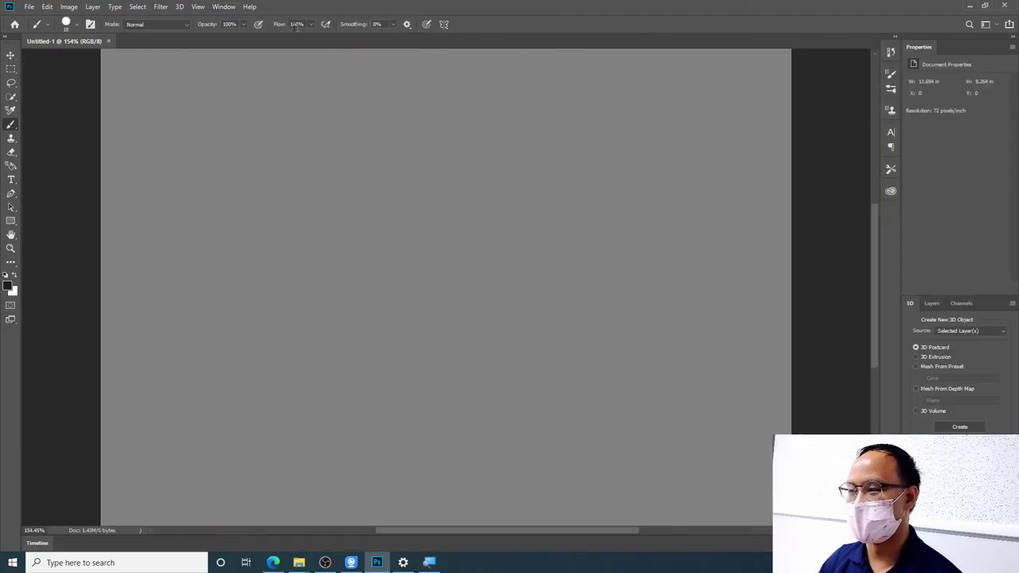
{"action": "left_click", "coordinate": [219, 8]}
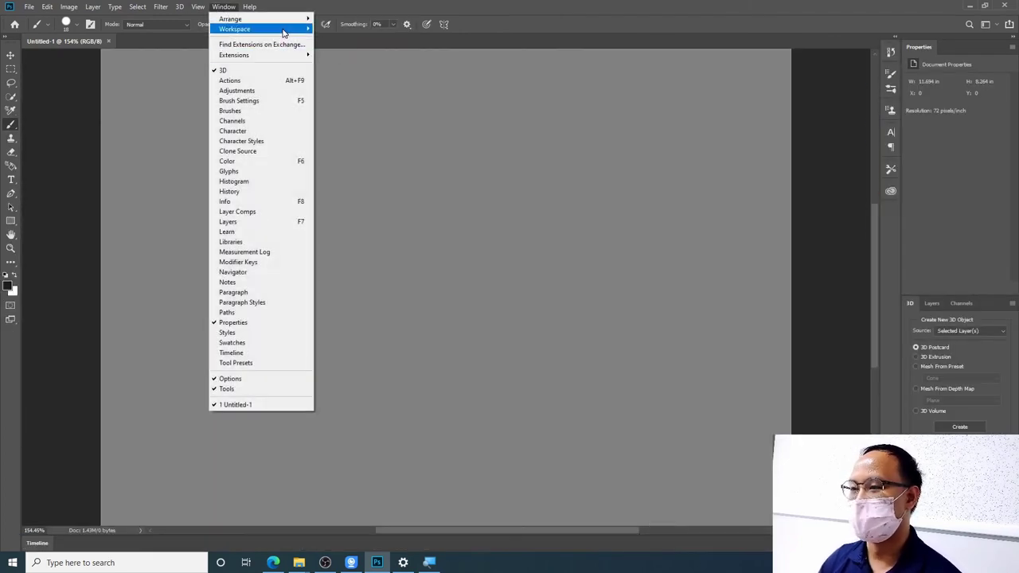
{"action": "mouse_move", "coordinate": [235, 29]}
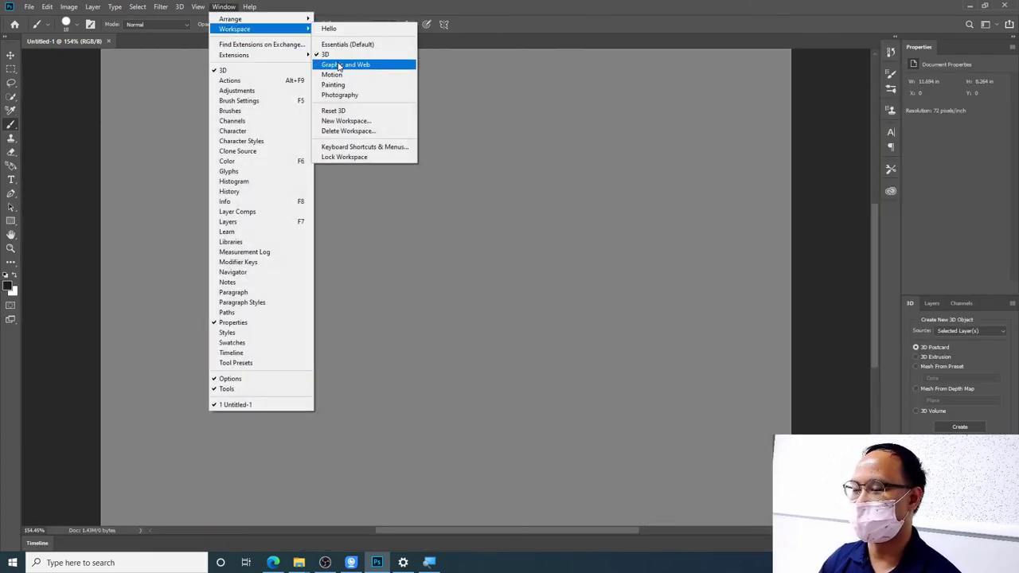
{"action": "left_click", "coordinate": [338, 65]}
- Switch back to the 3D workspace, then to Photography
{"action": "left_click", "coordinate": [223, 7]}
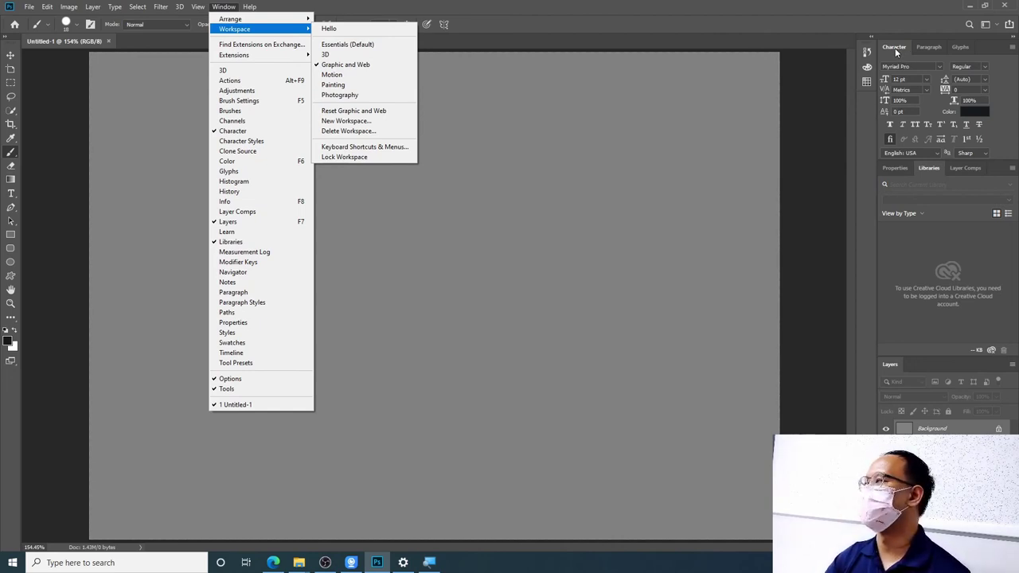
{"action": "left_click", "coordinate": [386, 55]}
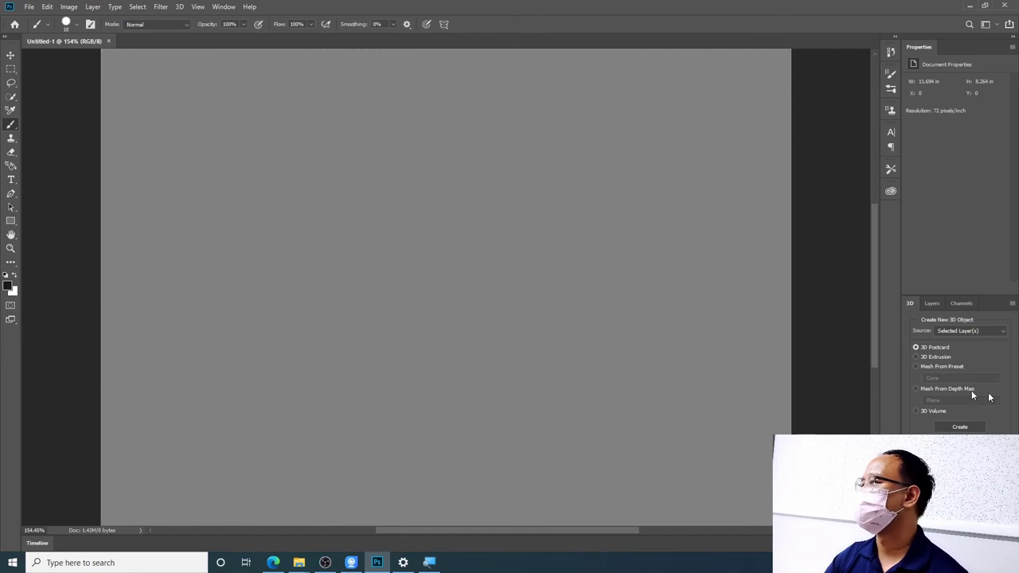
{"action": "left_click", "coordinate": [224, 7]}
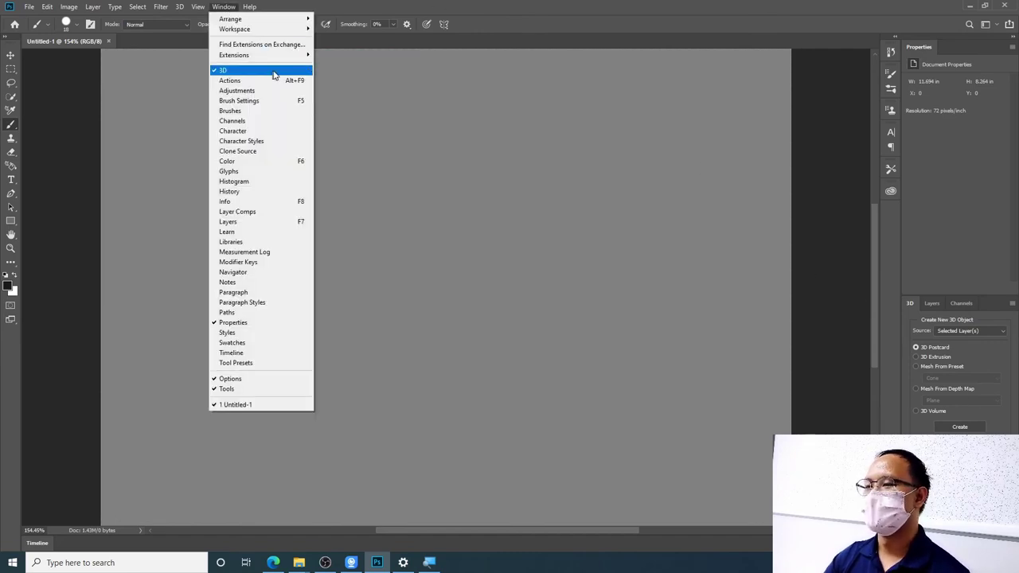
{"action": "mouse_move", "coordinate": [238, 29]}
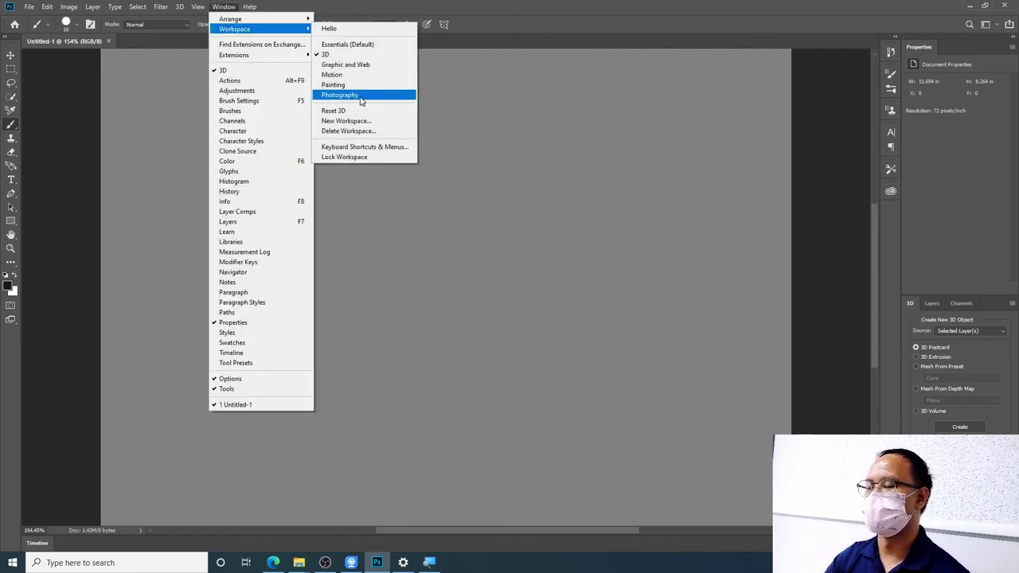
{"action": "left_click", "coordinate": [358, 95]}
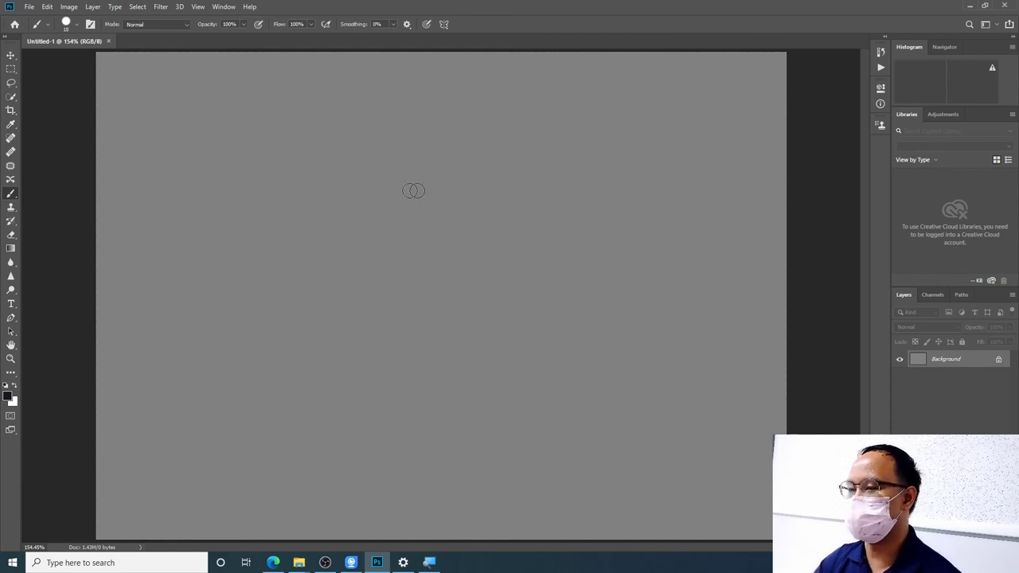
- Close the Histogram panel from its flyout menu
{"action": "left_click", "coordinate": [227, 6]}
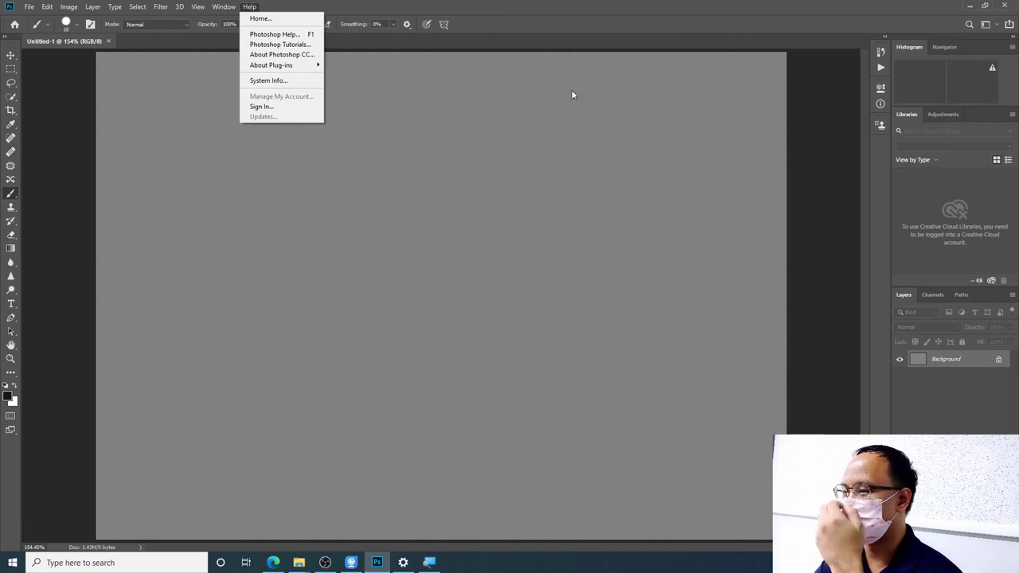
{"action": "left_click", "coordinate": [1013, 48]}
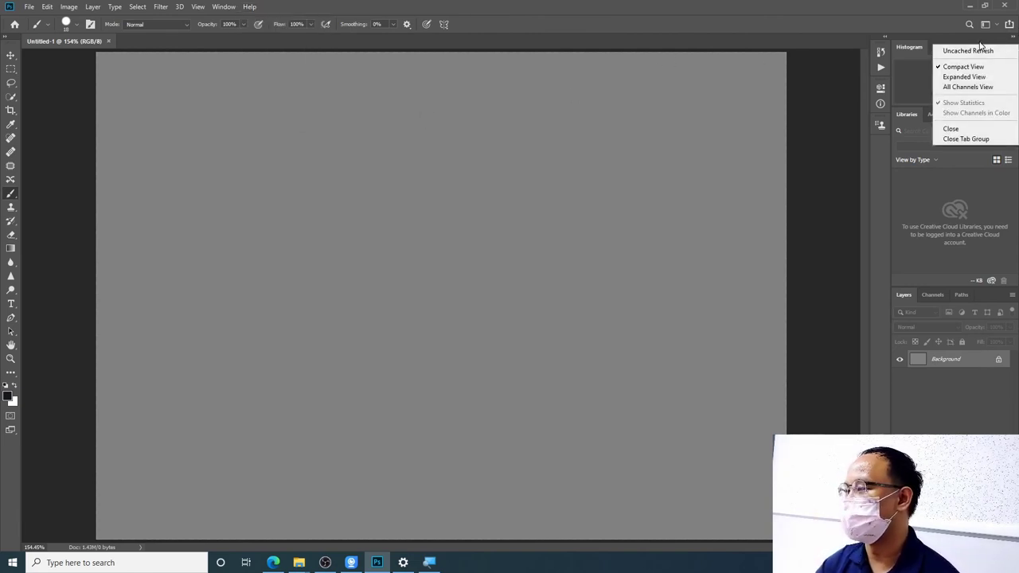
{"action": "left_click", "coordinate": [981, 48]}
{"action": "left_click", "coordinate": [1012, 50]}
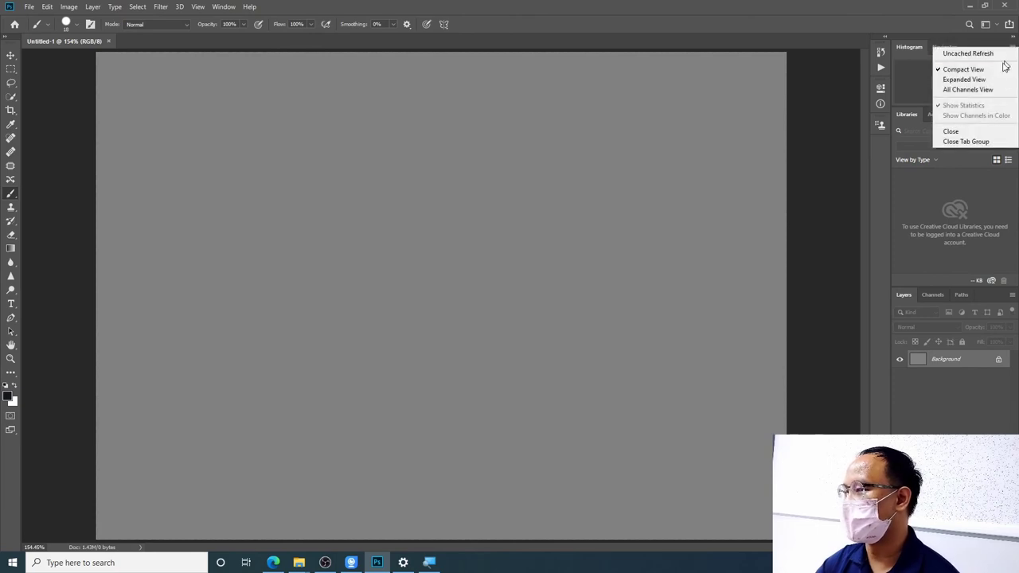
{"action": "left_click", "coordinate": [965, 134]}
- Close the Navigator and Libraries panels from their flyout menus
{"action": "left_click", "coordinate": [1013, 50]}
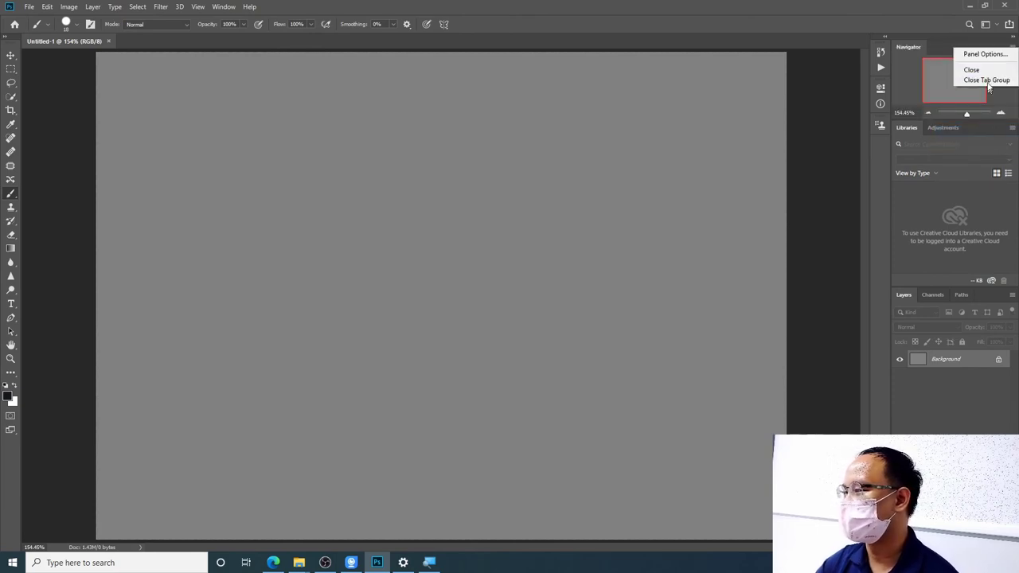
{"action": "left_click", "coordinate": [978, 68]}
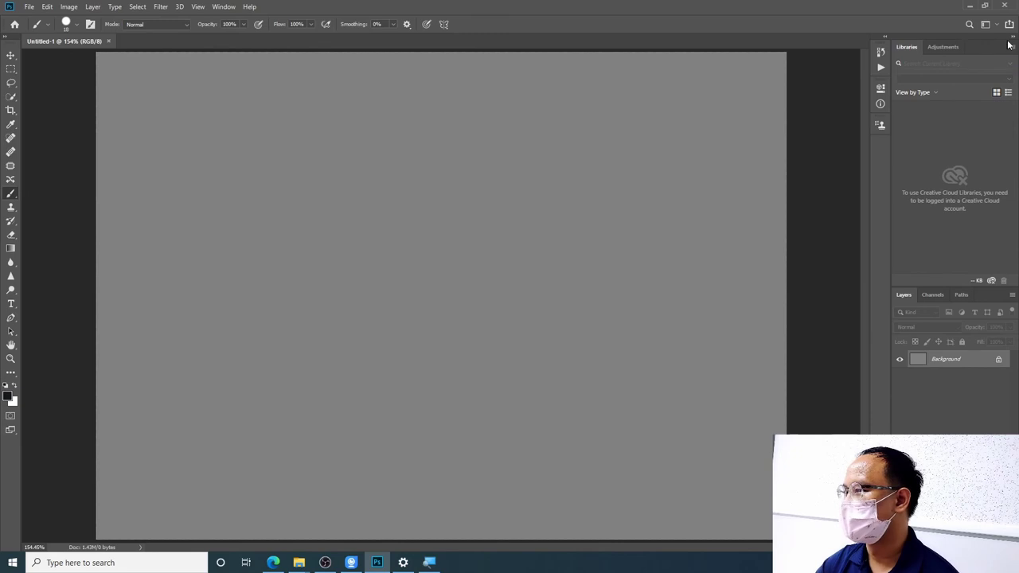
{"action": "left_click", "coordinate": [1012, 46]}
{"action": "left_click", "coordinate": [932, 156]}
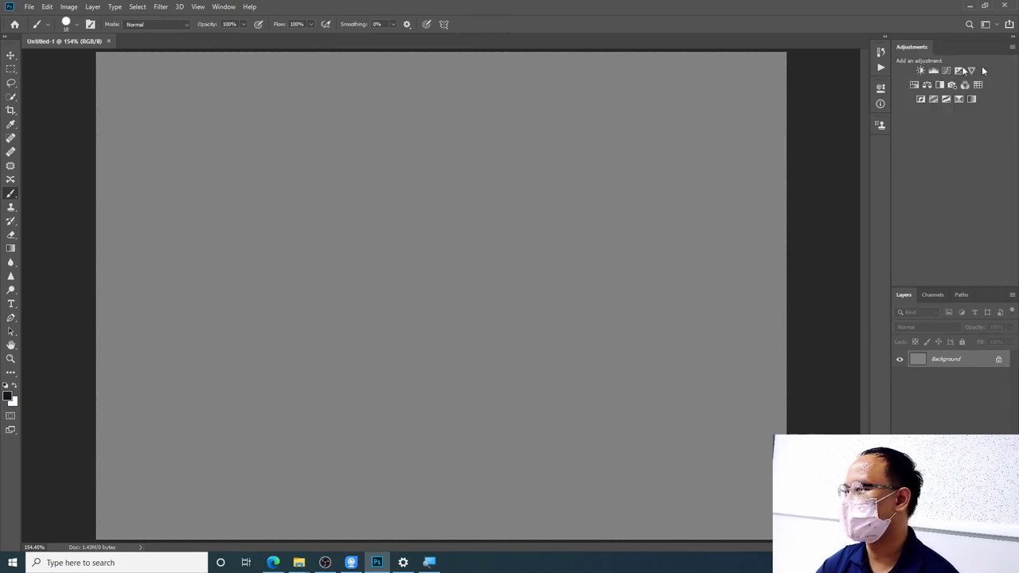
- Make Layers taller, expand the icon panels, and close Actions and Clone Source
{"action": "left_click_drag", "start_coordinate": [939, 287], "coordinate": [920, 116]}
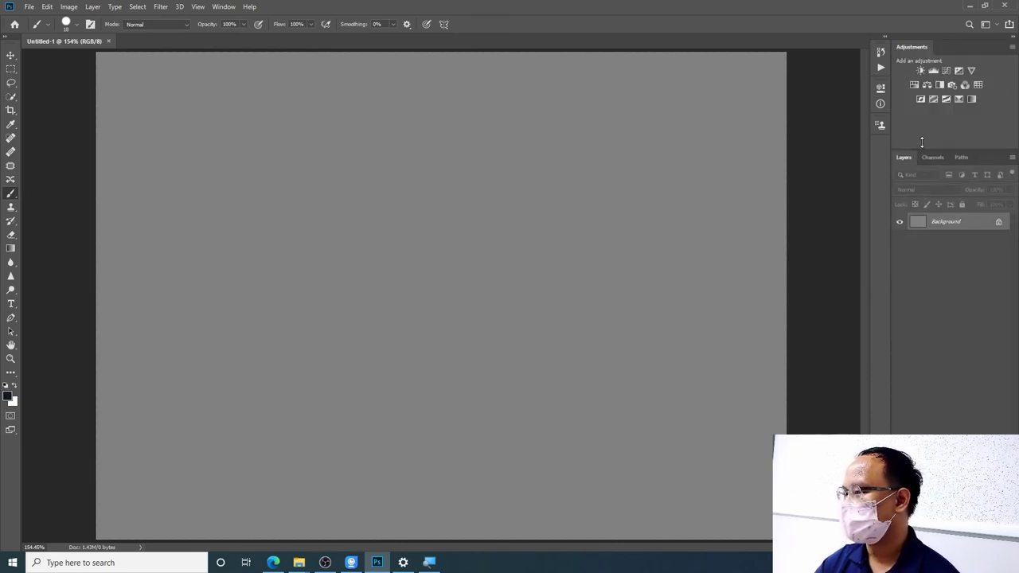
{"action": "left_click", "coordinate": [883, 38]}
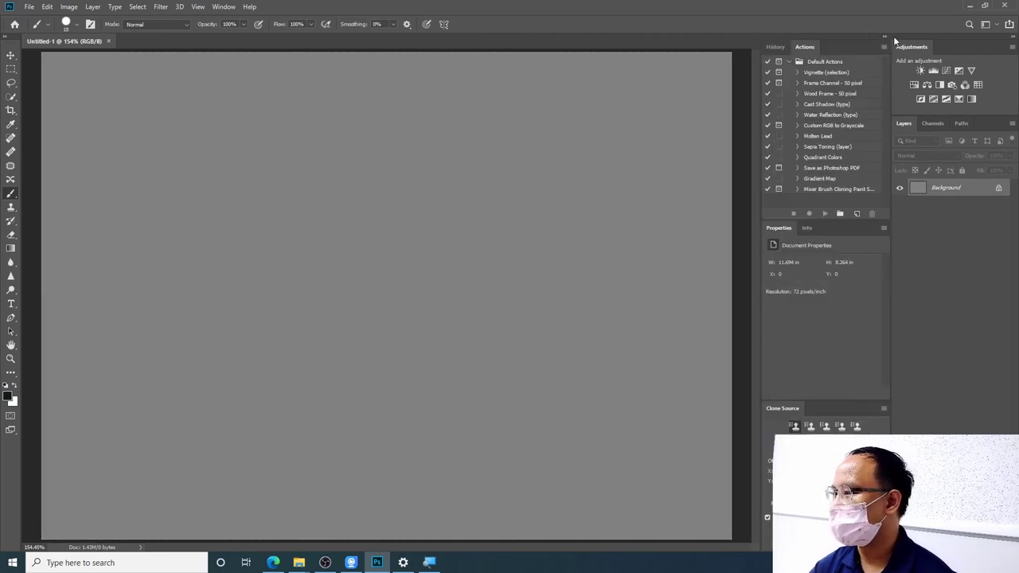
{"action": "left_click", "coordinate": [882, 48]}
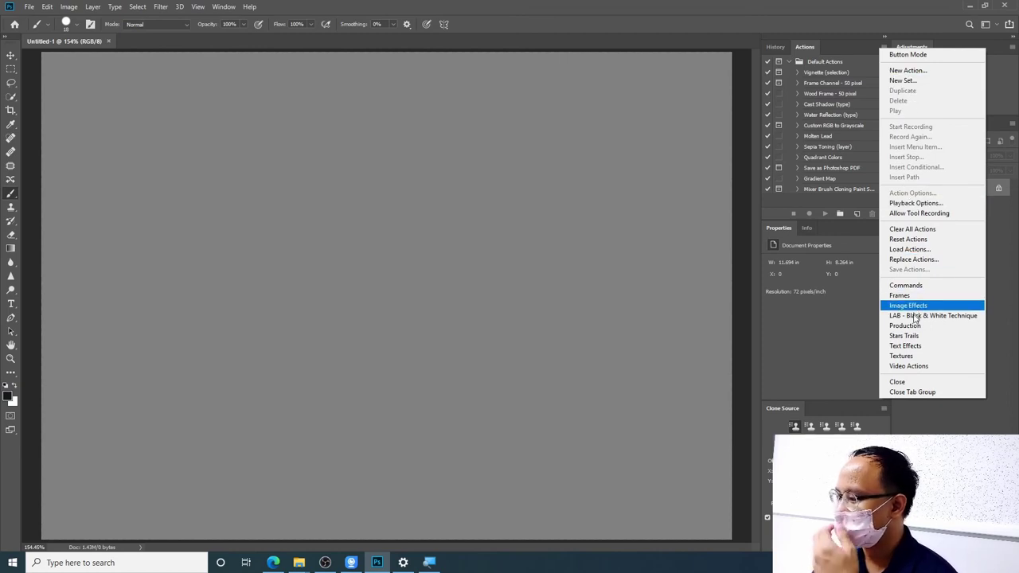
{"action": "left_click", "coordinate": [927, 382]}
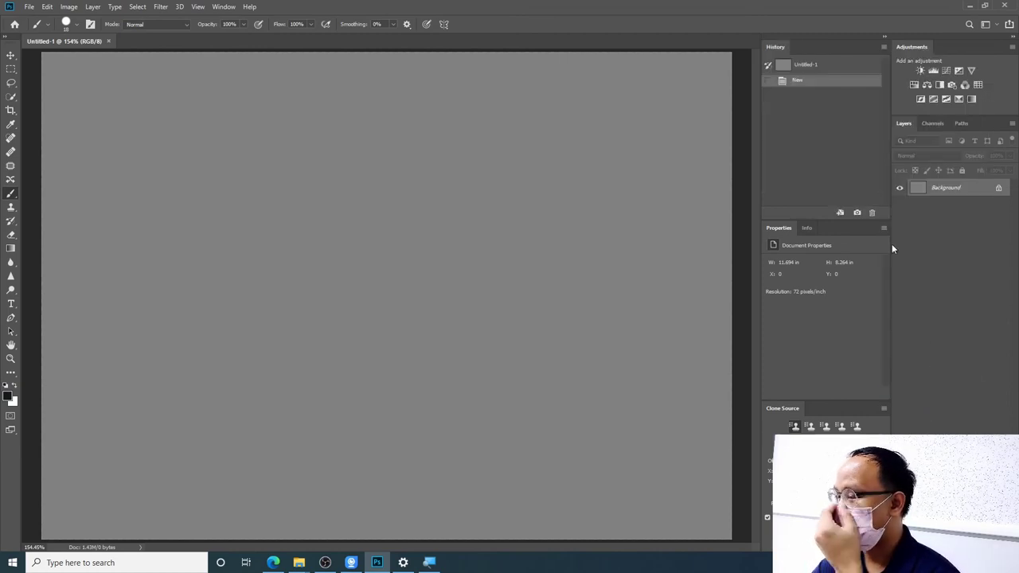
{"action": "left_click", "coordinate": [884, 409]}
{"action": "left_click", "coordinate": [908, 390]}
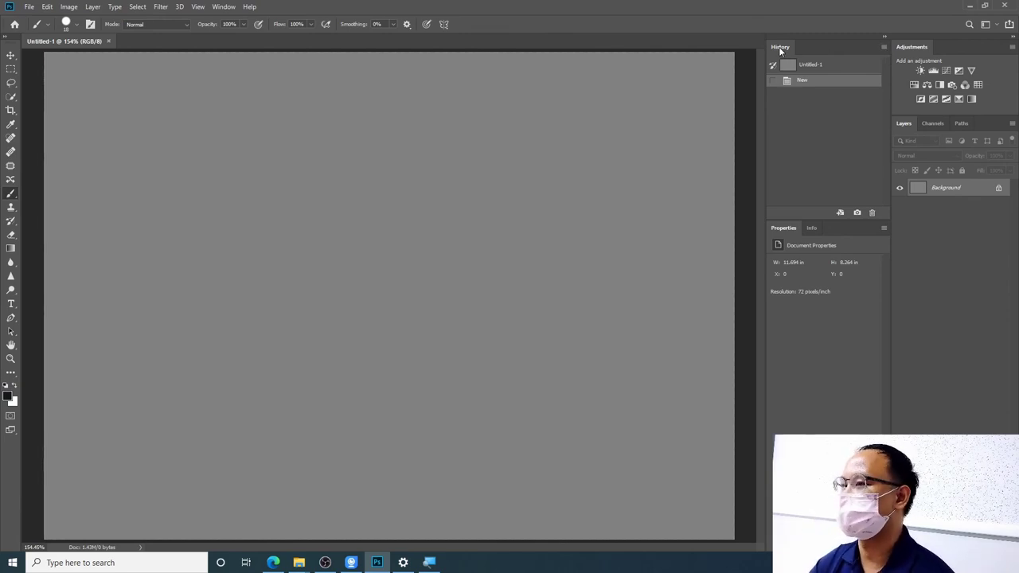
- Dock History, Properties and Info as tabs beside Adjustments in the right group
{"action": "left_click_drag", "start_coordinate": [780, 49], "coordinate": [932, 51]}
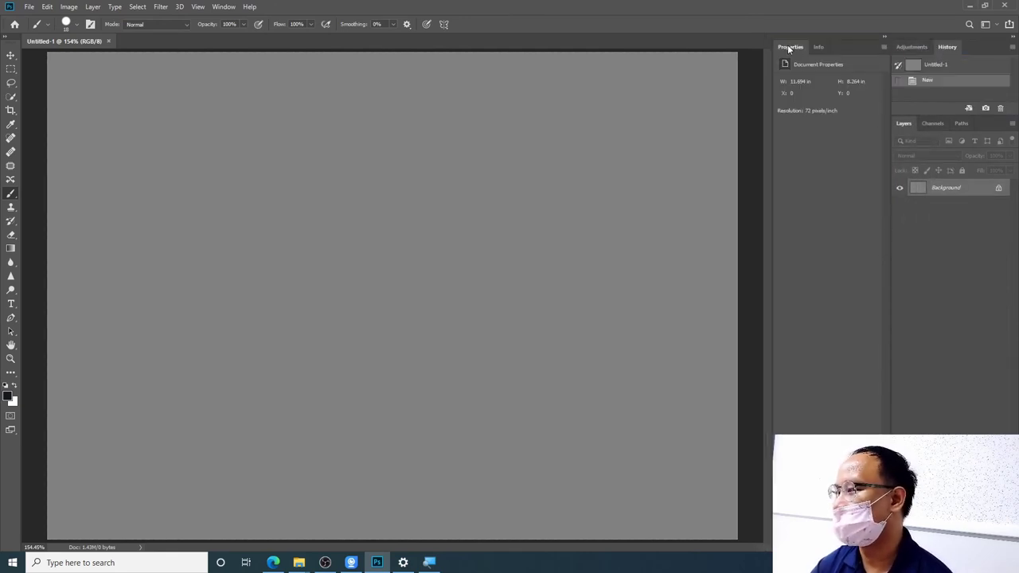
{"action": "left_click_drag", "start_coordinate": [788, 45], "coordinate": [973, 45]}
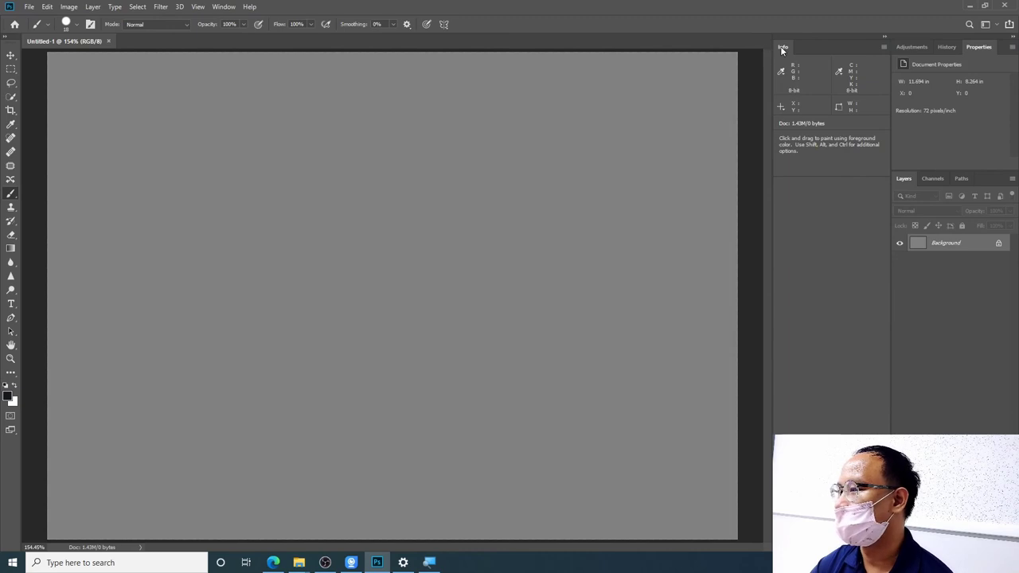
{"action": "left_click_drag", "start_coordinate": [782, 49], "coordinate": [958, 52]}
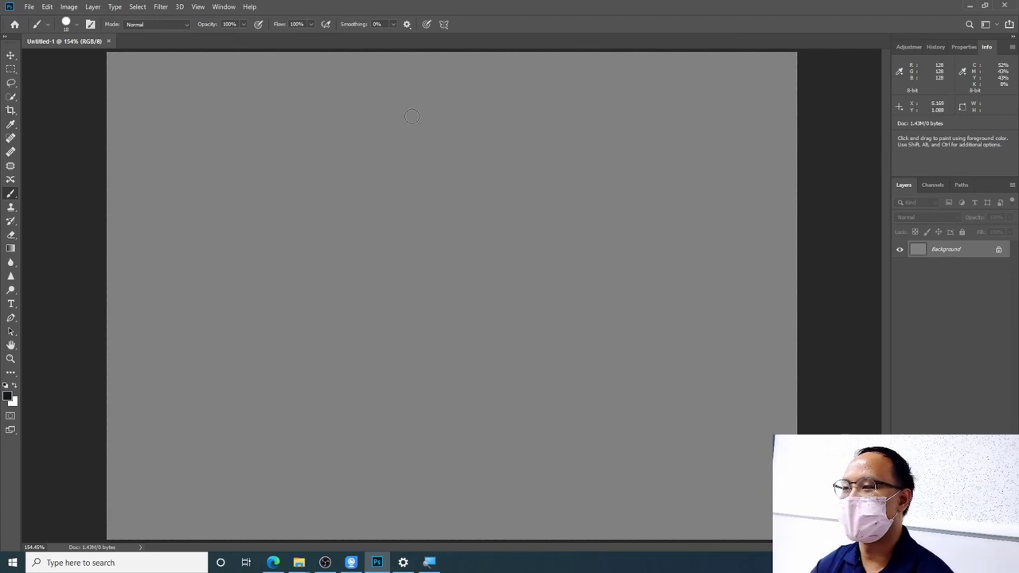
- With the Move tool selected, save the layout as a new workspace named 'Hellotoo'
{"action": "left_click", "coordinate": [11, 55]}
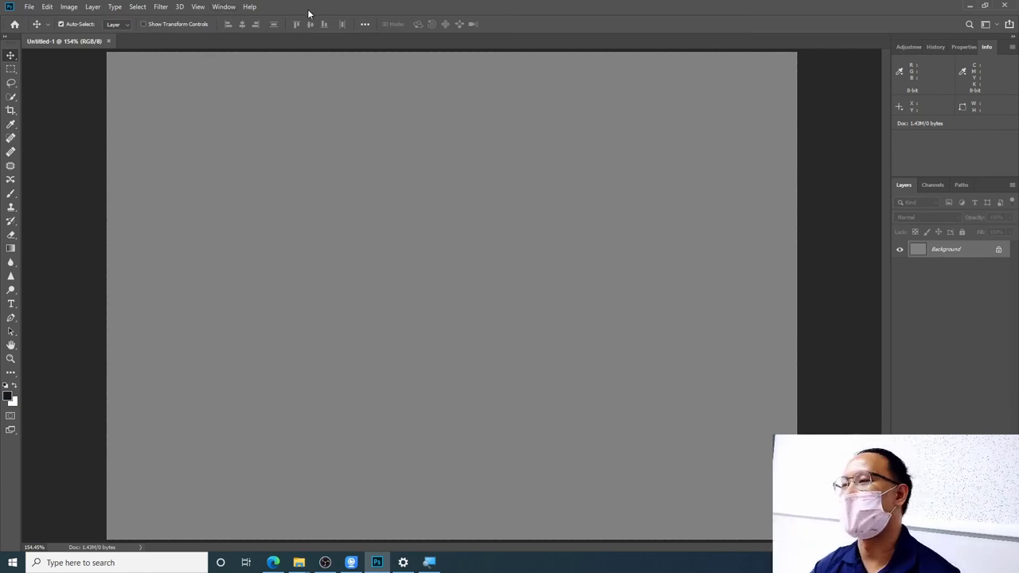
{"action": "left_click", "coordinate": [226, 7]}
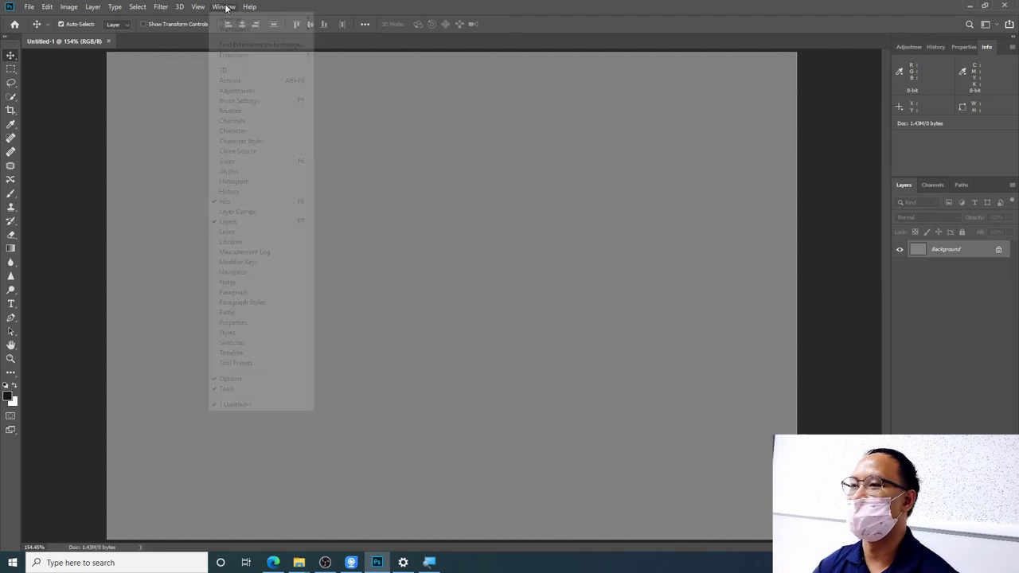
{"action": "mouse_move", "coordinate": [235, 28]}
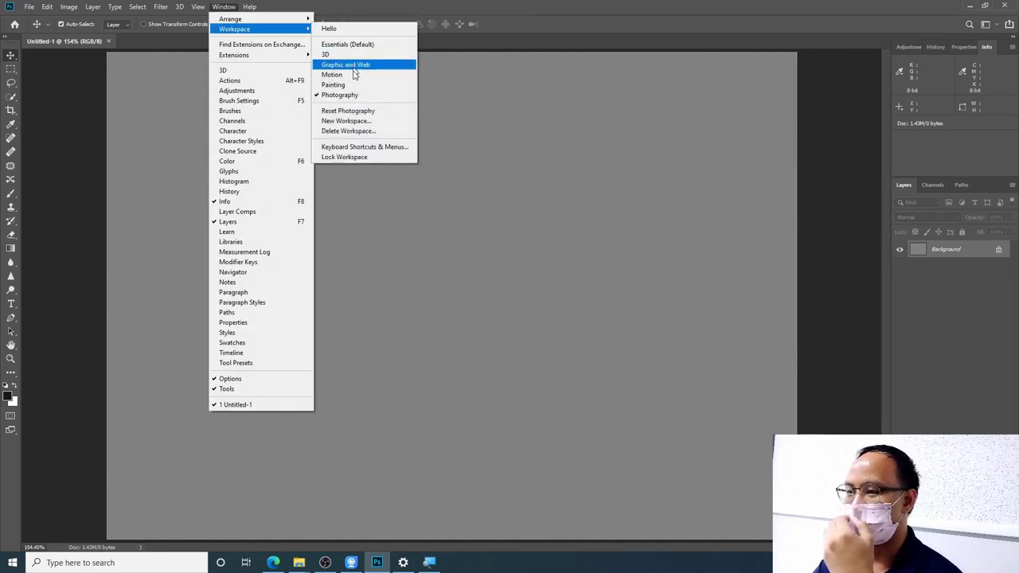
{"action": "left_click", "coordinate": [358, 124]}
{"action": "type", "text": "Hellotoo"}
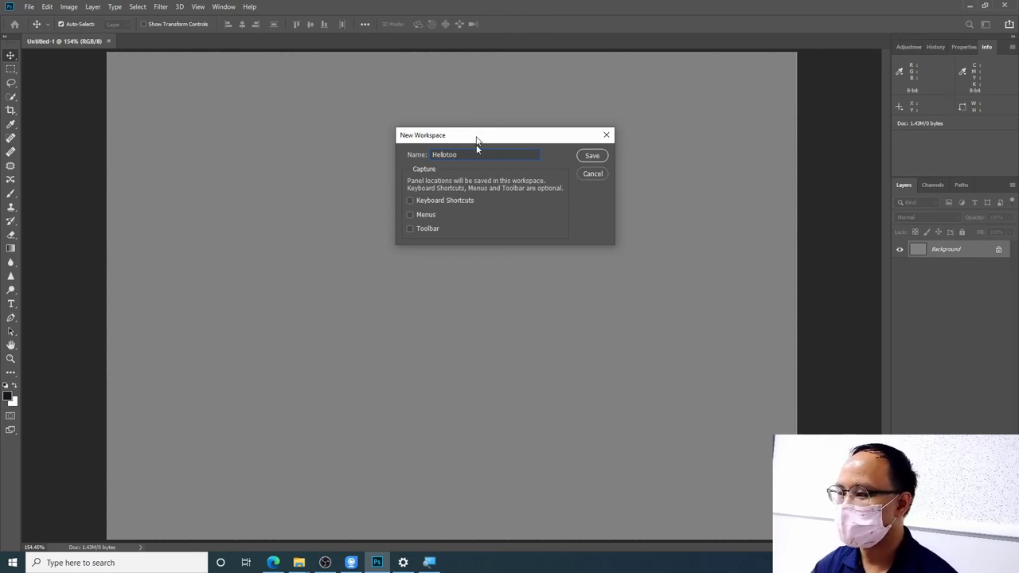
{"action": "left_click", "coordinate": [592, 158]}
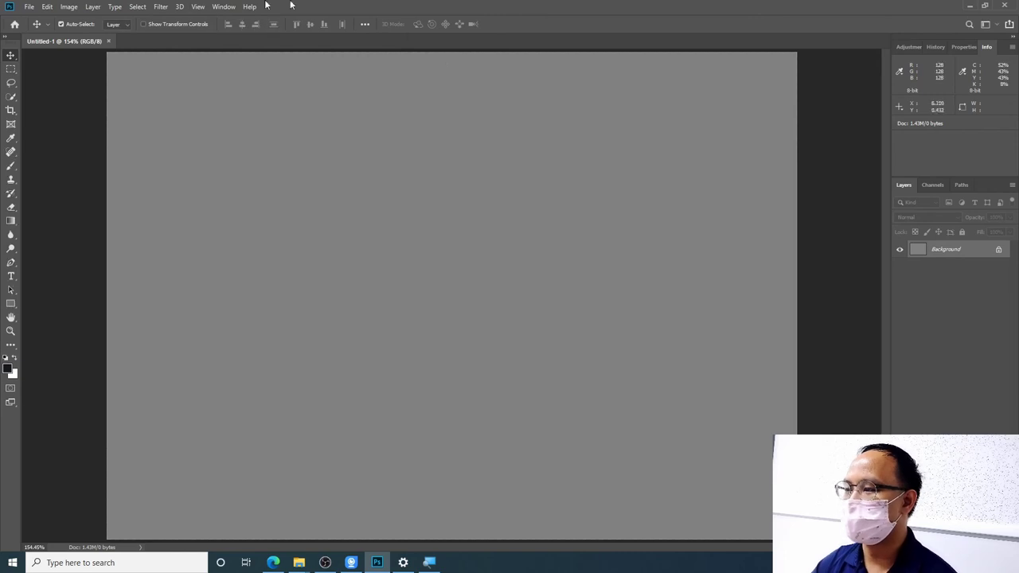
{"action": "left_click", "coordinate": [224, 7]}
{"action": "mouse_move", "coordinate": [234, 28]}
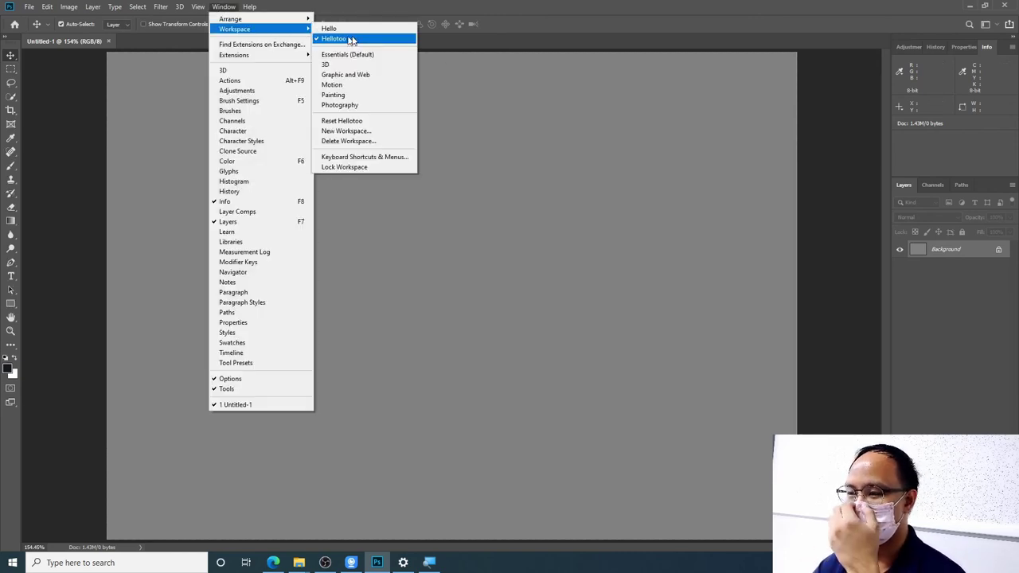
{"action": "left_click", "coordinate": [354, 76]}
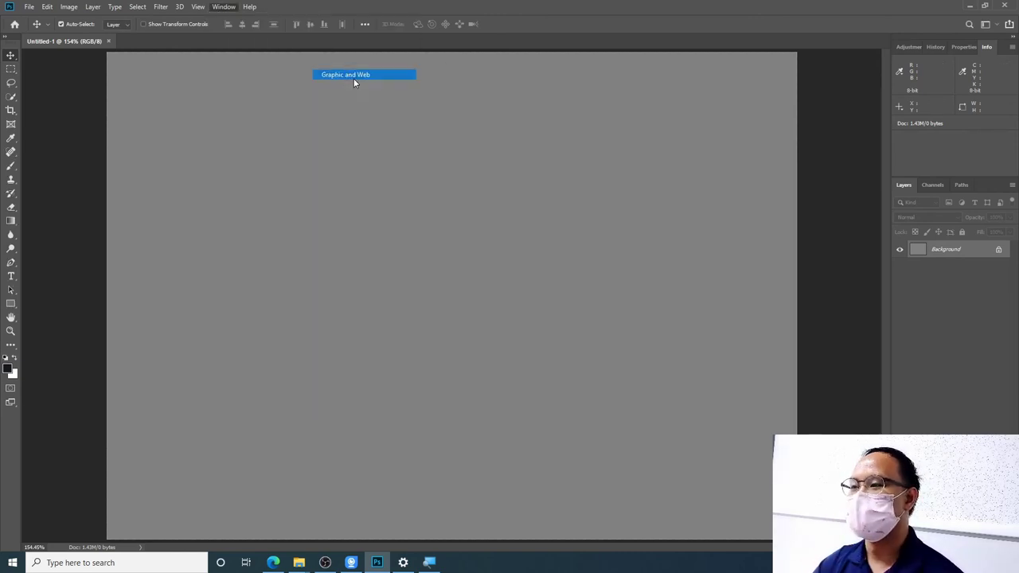
{"action": "left_click", "coordinate": [236, 8]}
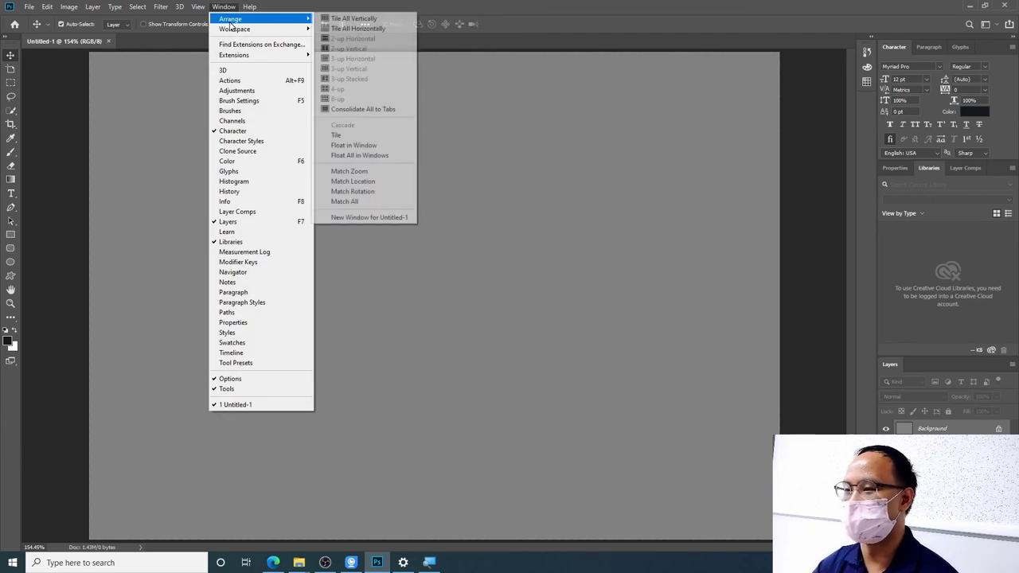
{"action": "mouse_move", "coordinate": [235, 29]}
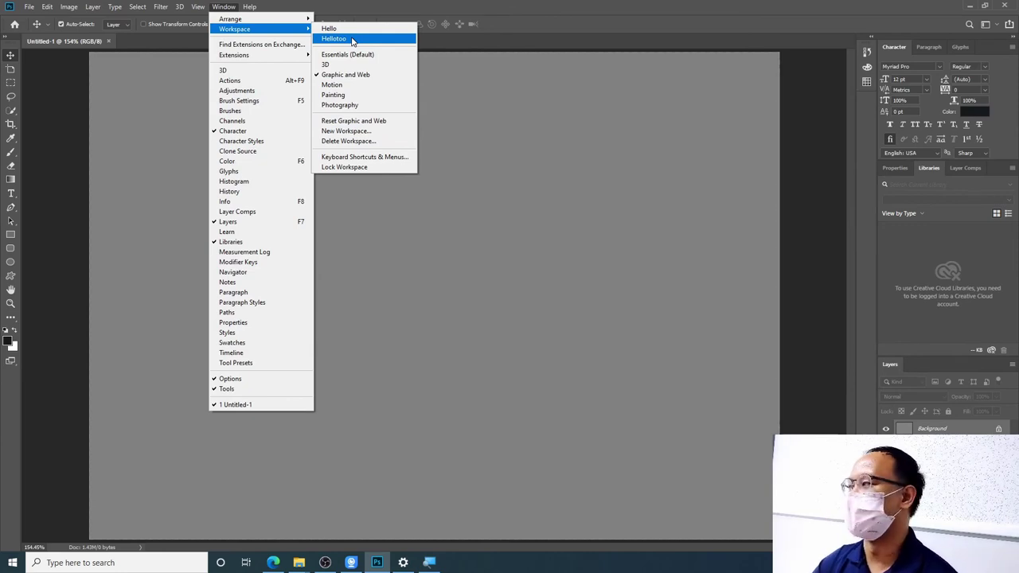
{"action": "left_click", "coordinate": [353, 40]}
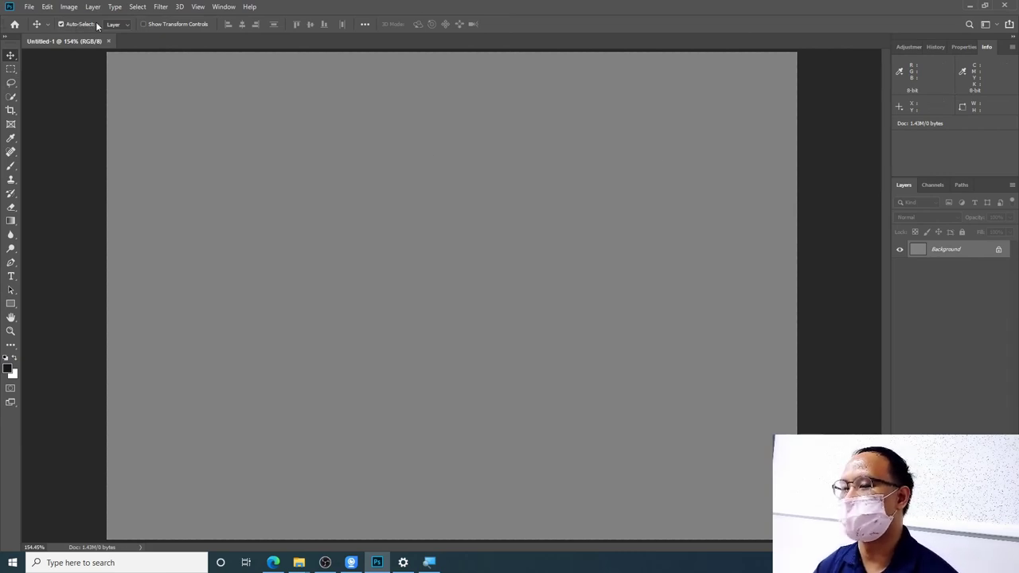
- Select Quick Selection, then the Brush tool, and show History instead of Info
{"action": "left_click", "coordinate": [11, 97]}
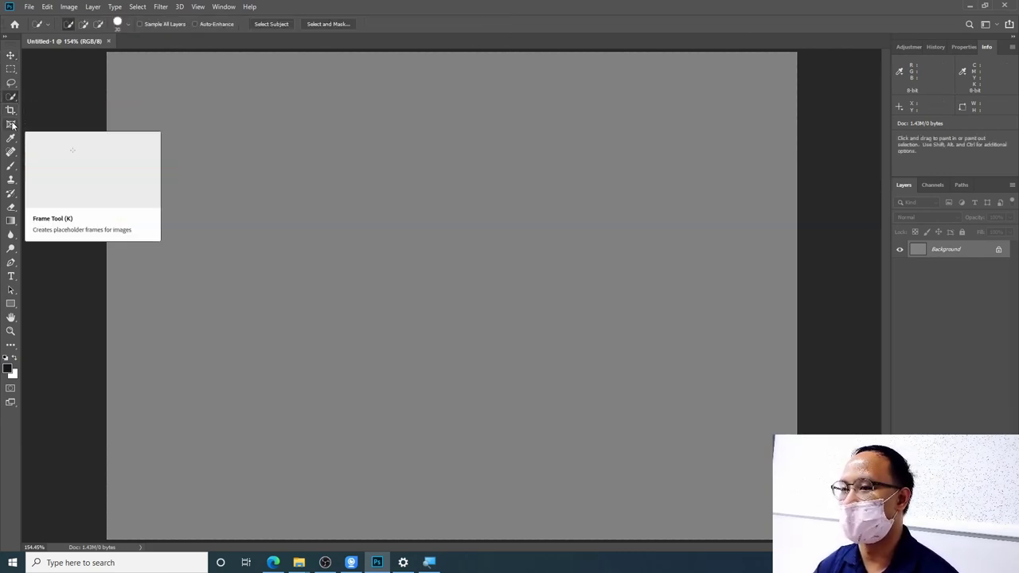
{"action": "left_click", "coordinate": [10, 167]}
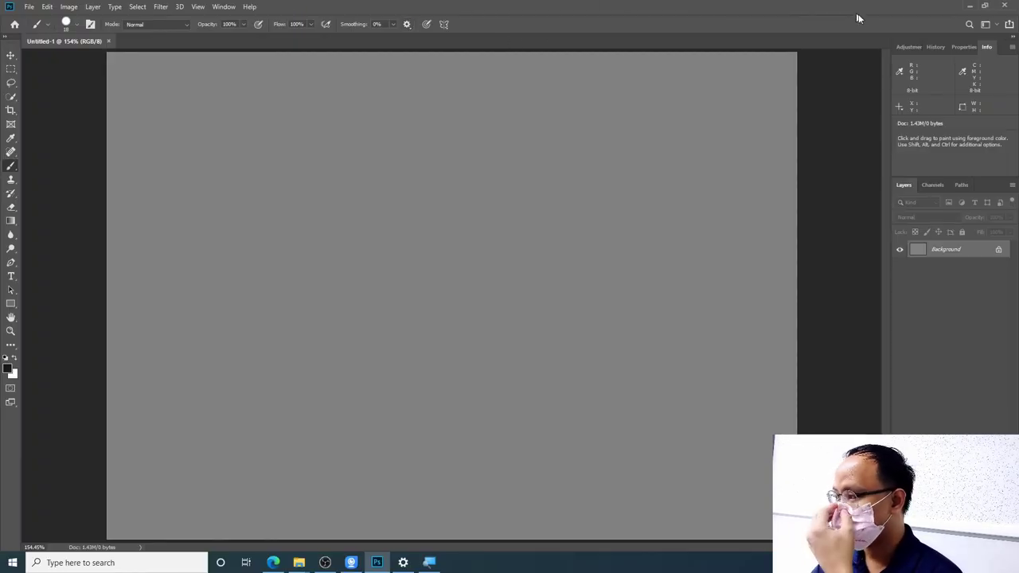
{"action": "left_click", "coordinate": [928, 46]}
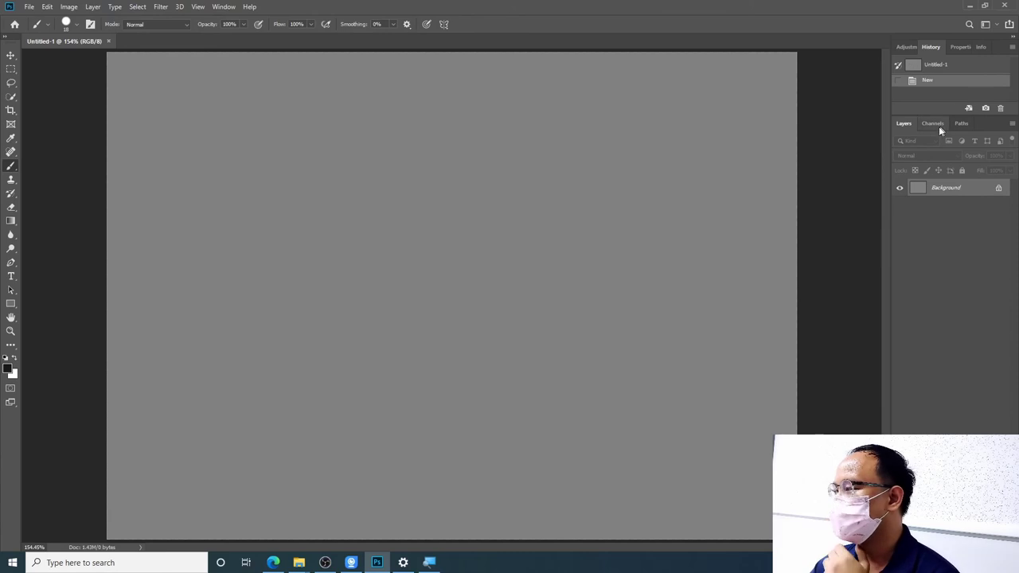
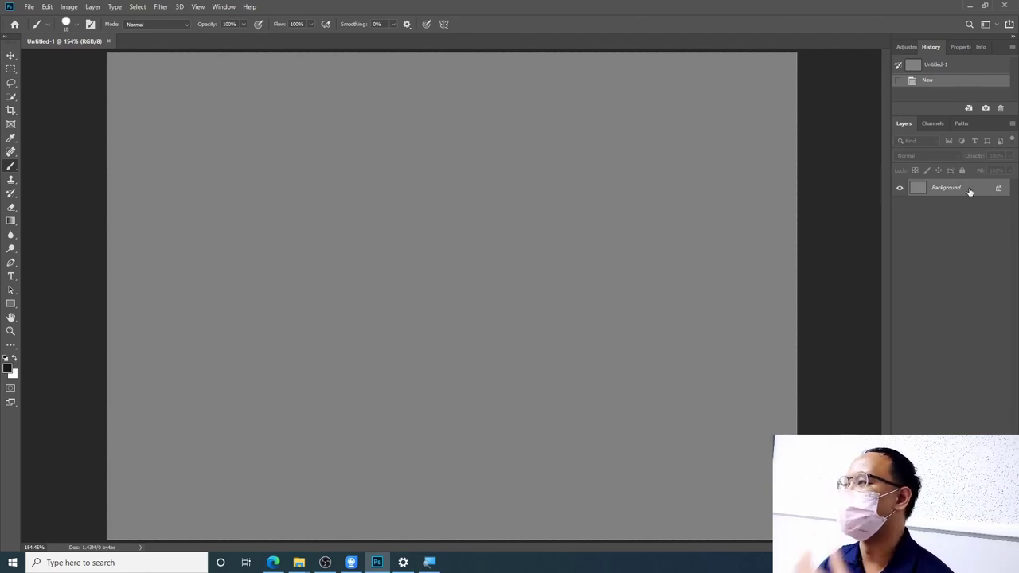
- Convert the locked Background layer into an editable layer named Layer 0
{"action": "right_click", "coordinate": [970, 191]}
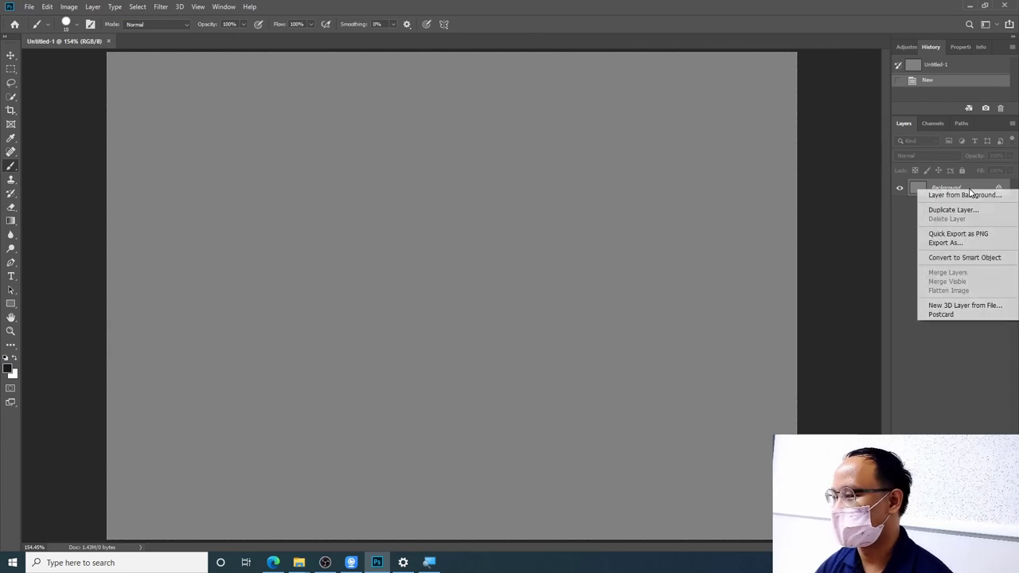
{"action": "left_click", "coordinate": [909, 220]}
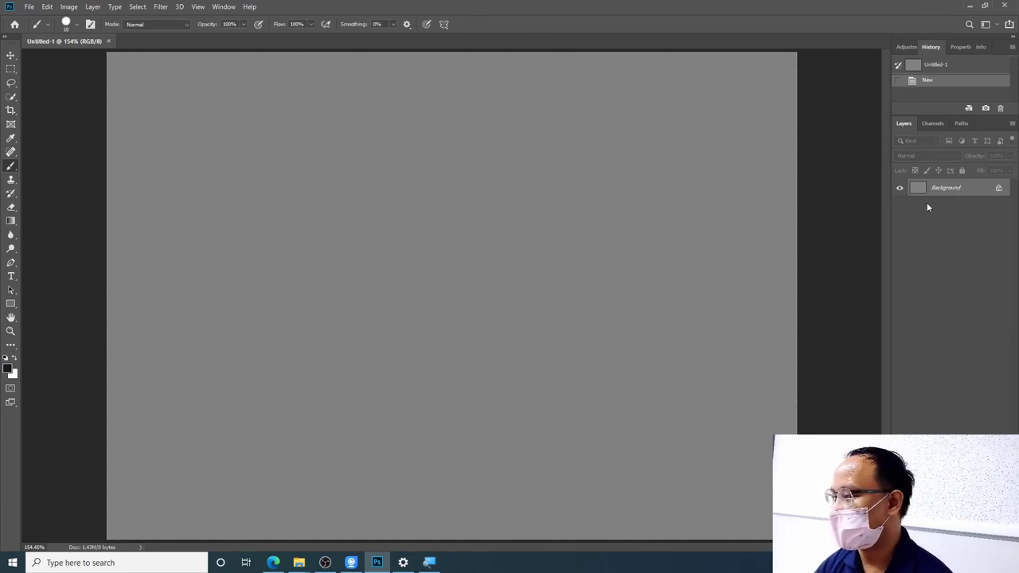
{"action": "double_click", "coordinate": [968, 191]}
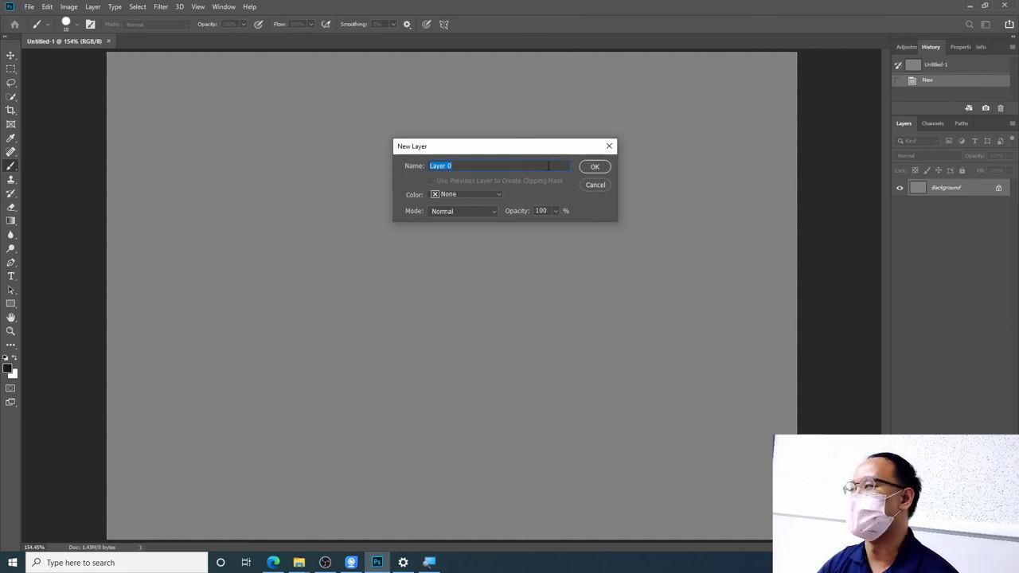
{"action": "left_click", "coordinate": [595, 167]}
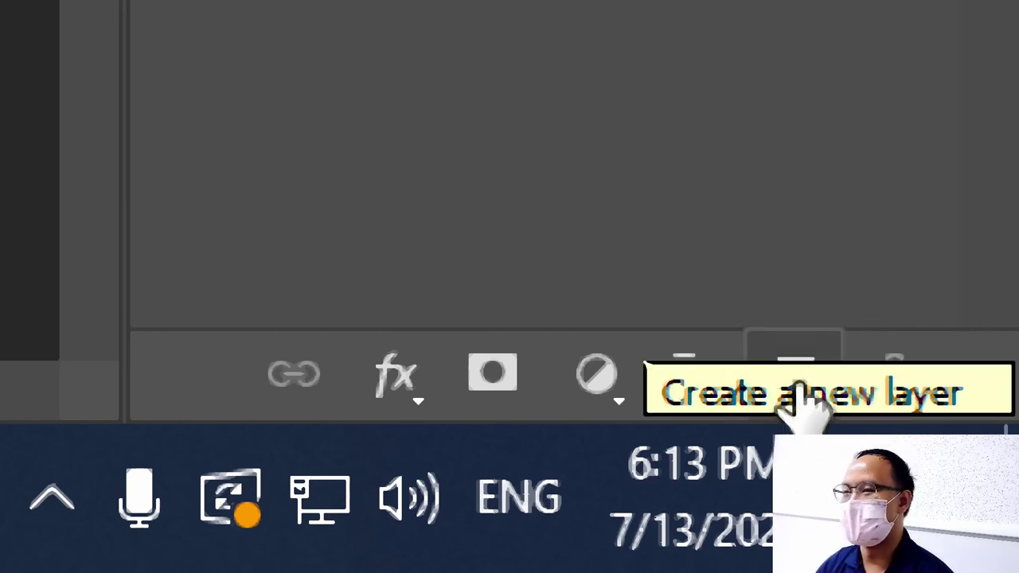
- Add Layer 1 with black brush strokes, then Layer 2 with a large black loop
{"action": "left_click", "coordinate": [796, 392]}
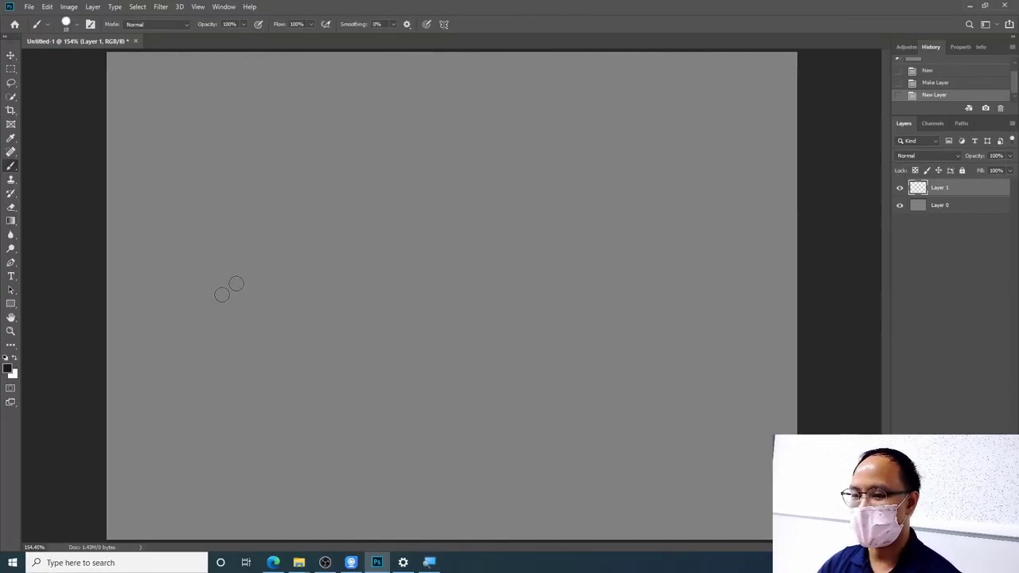
{"action": "left_click_drag", "start_coordinate": [213, 314], "coordinate": [660, 137]}
{"action": "left_click_drag", "start_coordinate": [648, 246], "coordinate": [436, 366]}
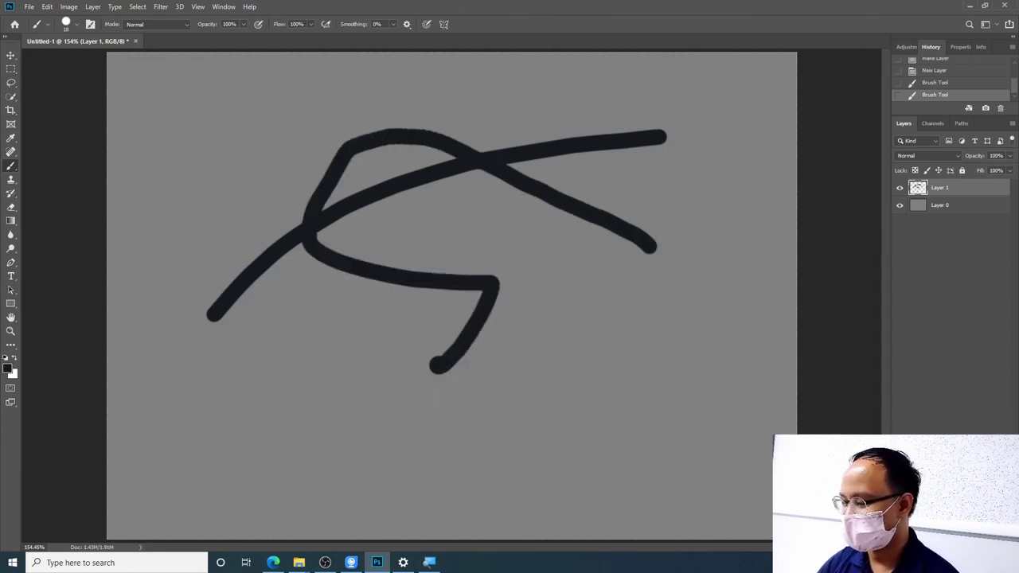
{"action": "key", "text": "ctrl+shift+alt+n"}
{"action": "mouse_move", "coordinate": [663, 374]}
{"action": "left_mouse_down"}
{"action": "mouse_move", "coordinate": [308, 289]}
{"action": "mouse_move", "coordinate": [437, 419]}
{"action": "mouse_move", "coordinate": [366, 394]}
{"action": "left_mouse_up"}
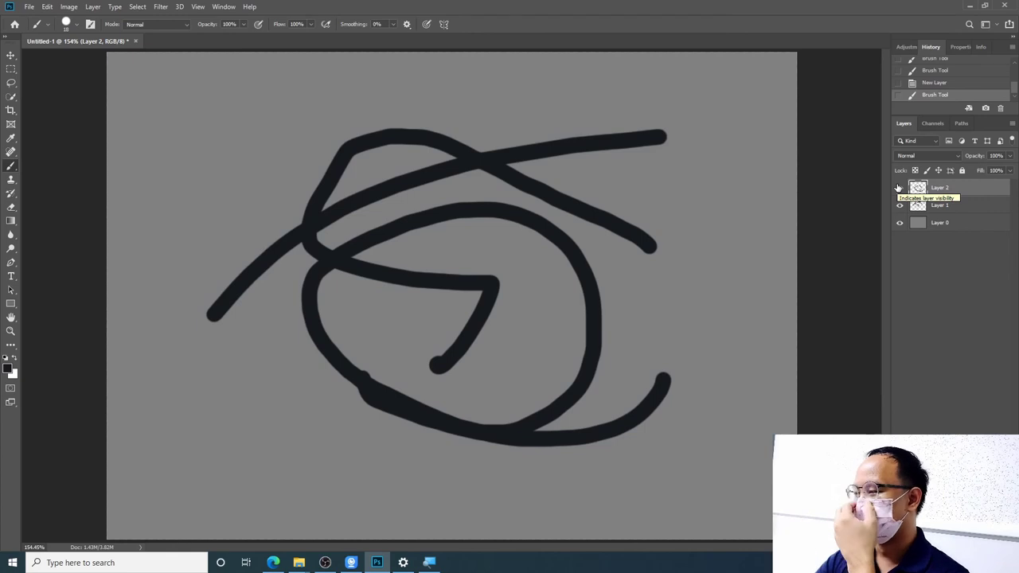
- Hide and reshow Layer 2 and Layer 1 to compare their strokes on the canvas
{"action": "left_click", "coordinate": [900, 188]}
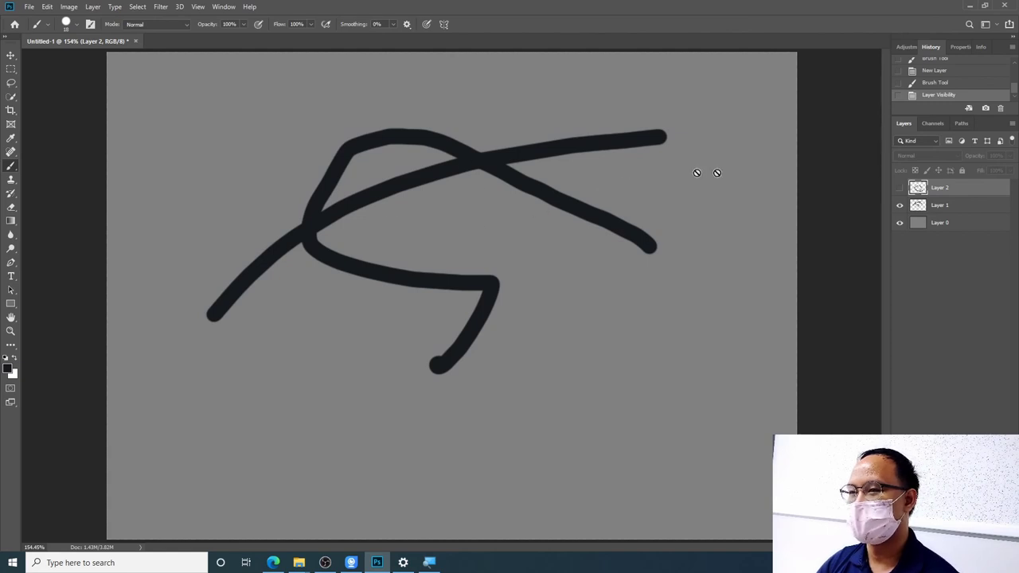
{"action": "left_click", "coordinate": [900, 188]}
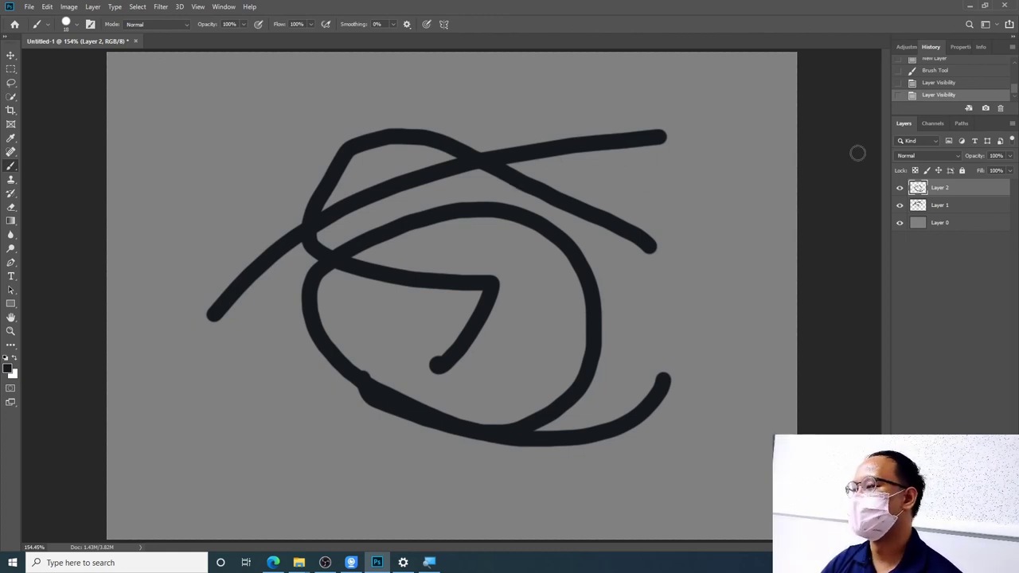
{"action": "left_click", "coordinate": [900, 188]}
{"action": "left_click", "coordinate": [900, 206]}
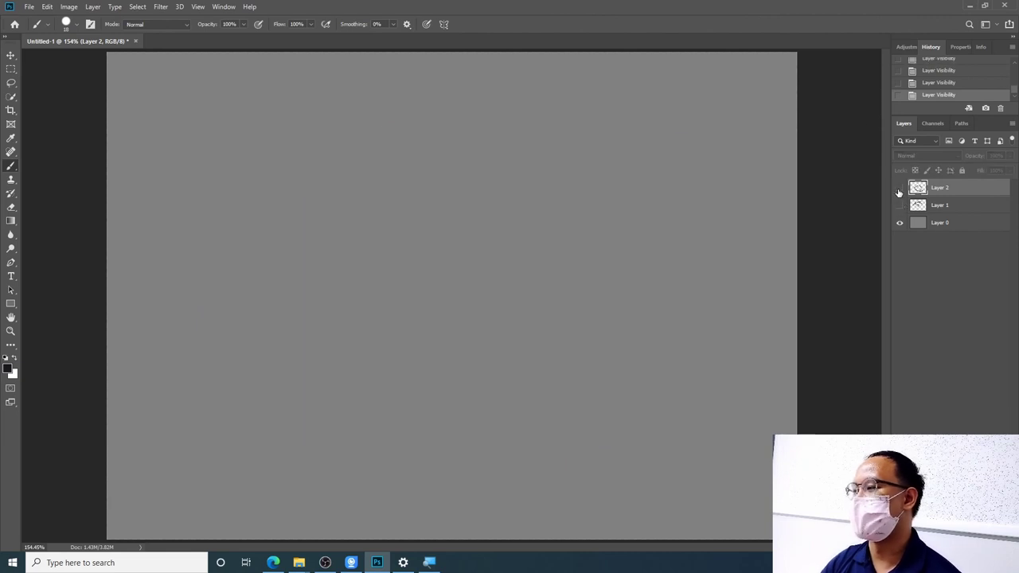
{"action": "left_click", "coordinate": [899, 188]}
{"action": "left_click", "coordinate": [899, 205]}
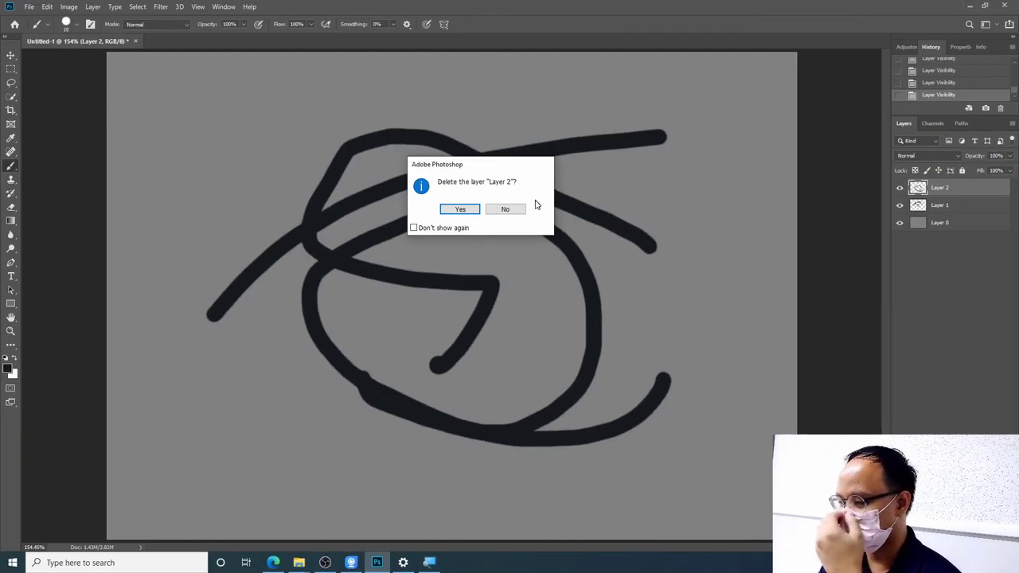
- Confirm deleting Layer 2 and its looping stroke
{"action": "left_click", "coordinate": [449, 209]}
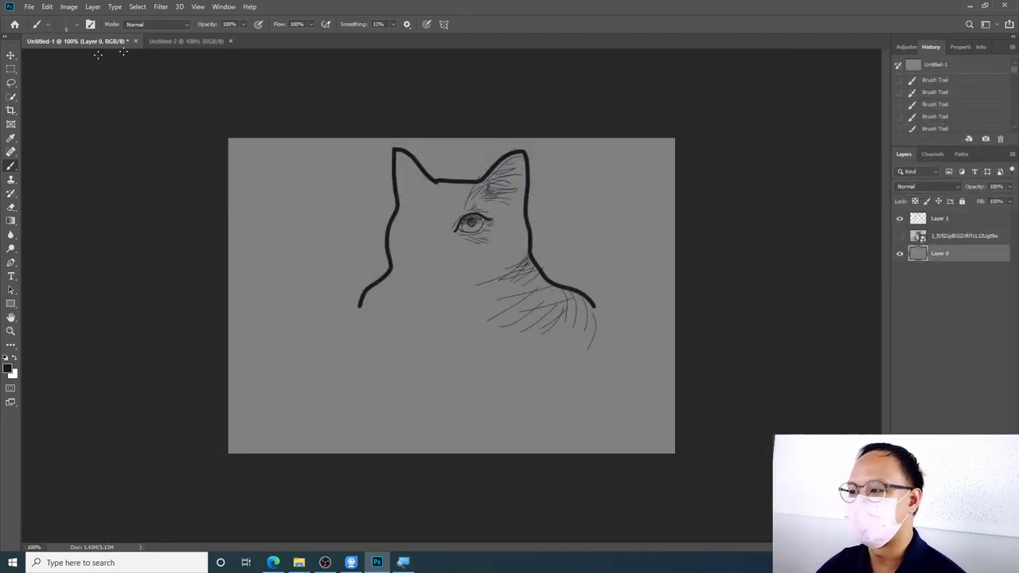
- Start Save As and browse to the Data (D:) > CG01 > W1 folder
{"action": "left_click", "coordinate": [28, 8]}
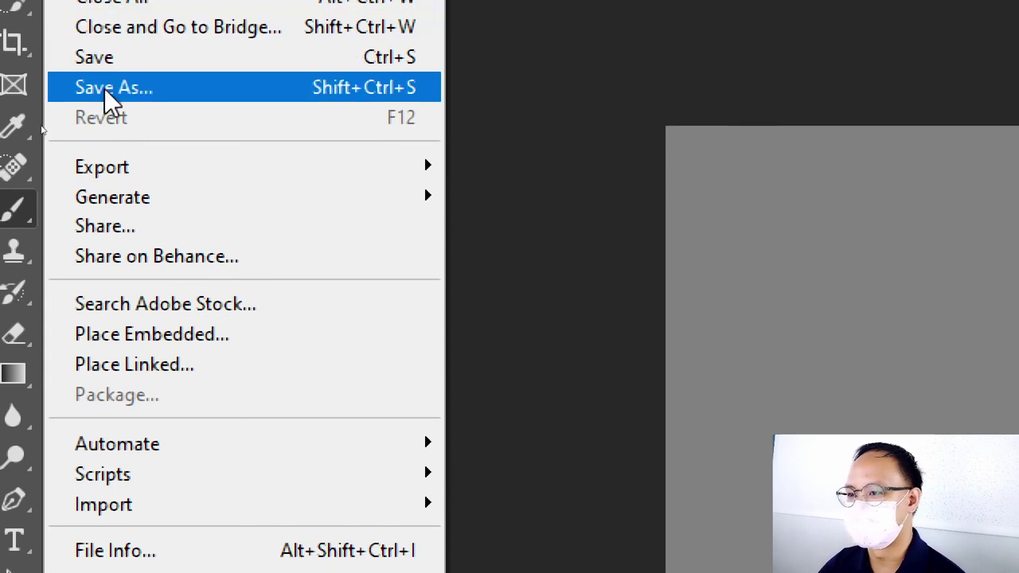
{"action": "left_click", "coordinate": [104, 88]}
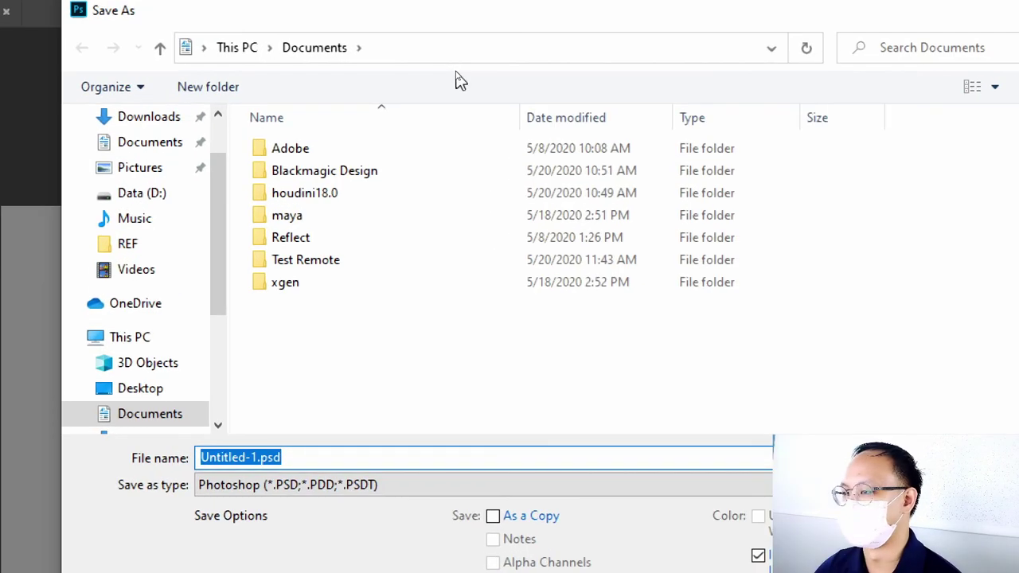
{"action": "left_click_drag", "start_coordinate": [218, 261], "coordinate": [222, 353]}
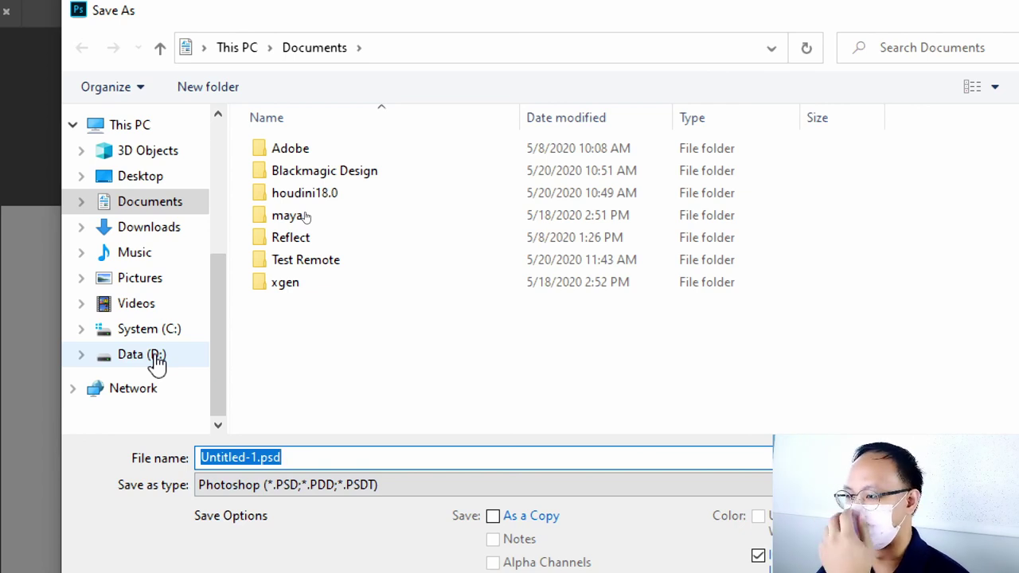
{"action": "left_click", "coordinate": [157, 358]}
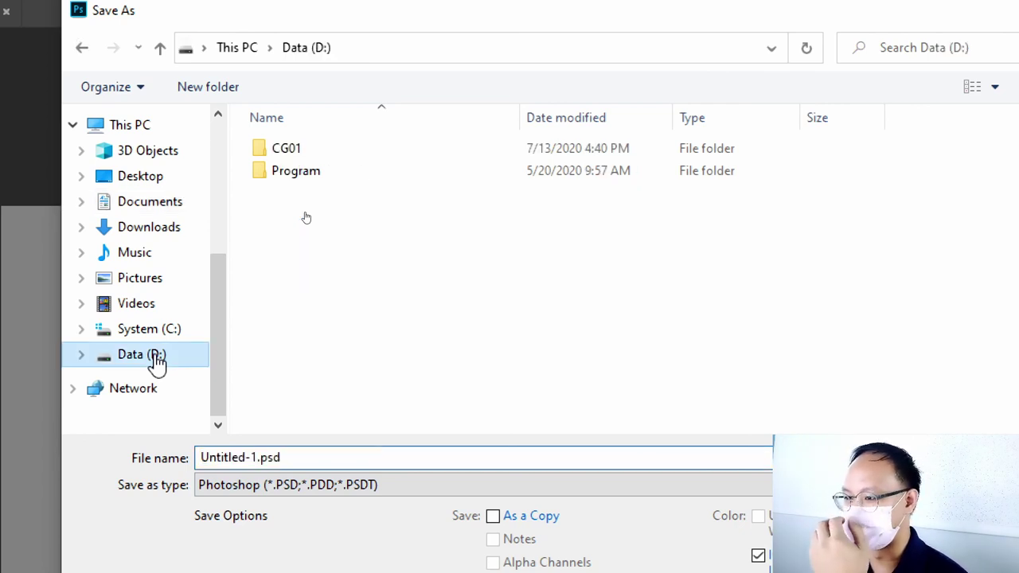
{"action": "double_click", "coordinate": [305, 153]}
{"action": "double_click", "coordinate": [305, 153]}
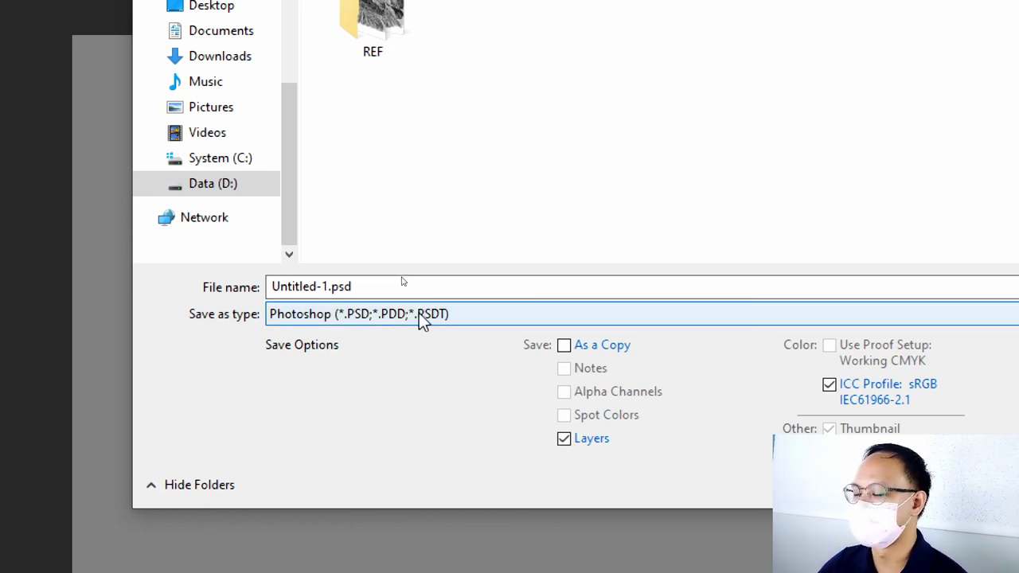
- Set the format to JPEG, rename the file from Untitled-1, and save
{"action": "left_click", "coordinate": [419, 313]}
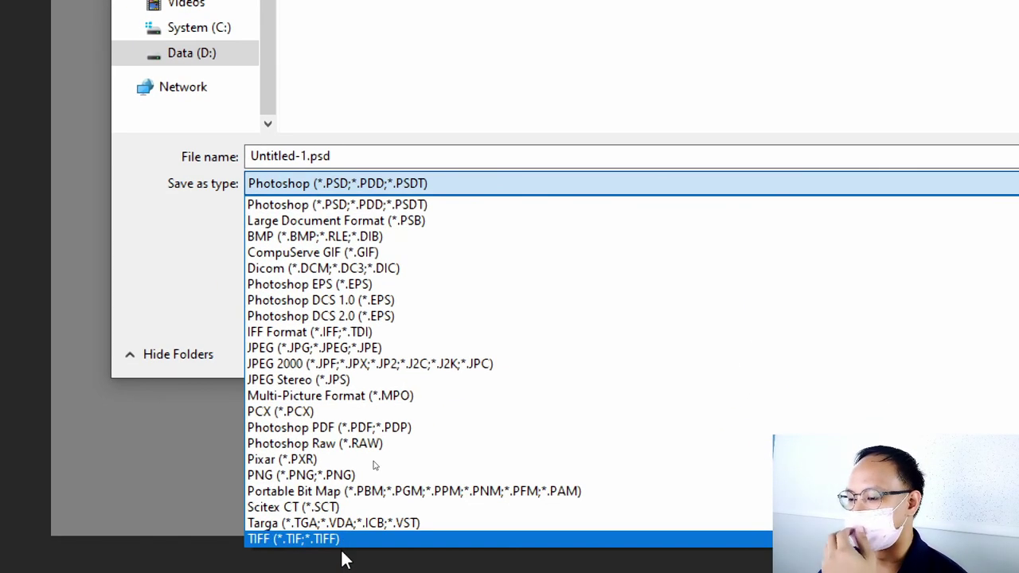
{"action": "left_click", "coordinate": [408, 354]}
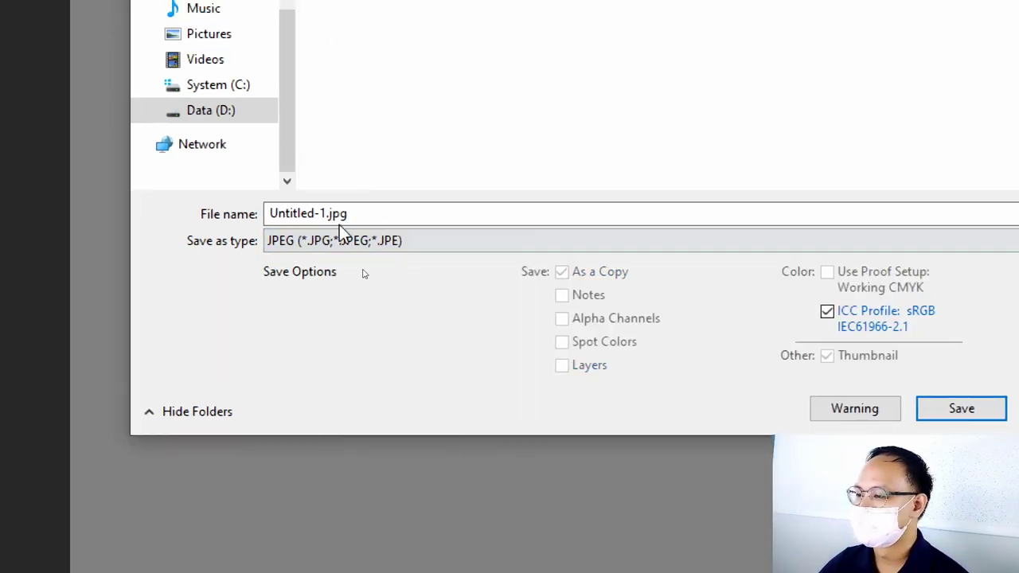
{"action": "double_click", "coordinate": [326, 210]}
{"action": "left_click", "coordinate": [326, 213]}
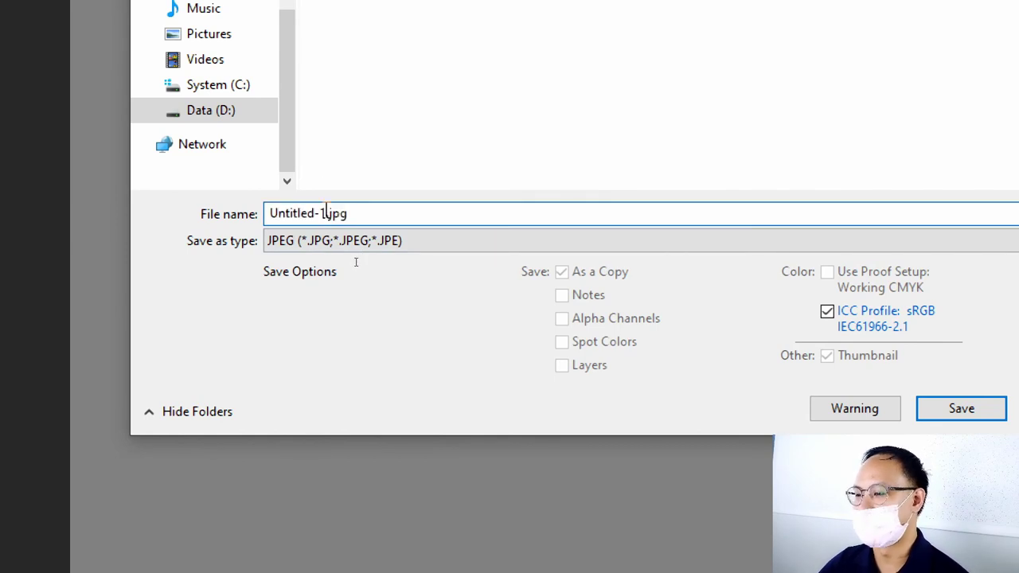
{"action": "left_click_drag", "start_coordinate": [326, 213], "coordinate": [155, 238]}
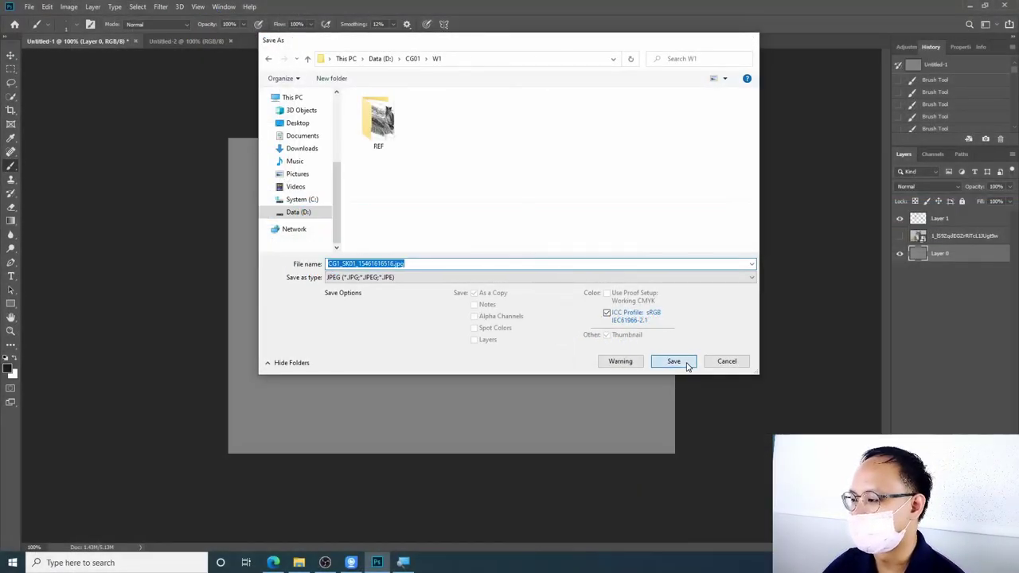
{"action": "left_click", "coordinate": [686, 364]}
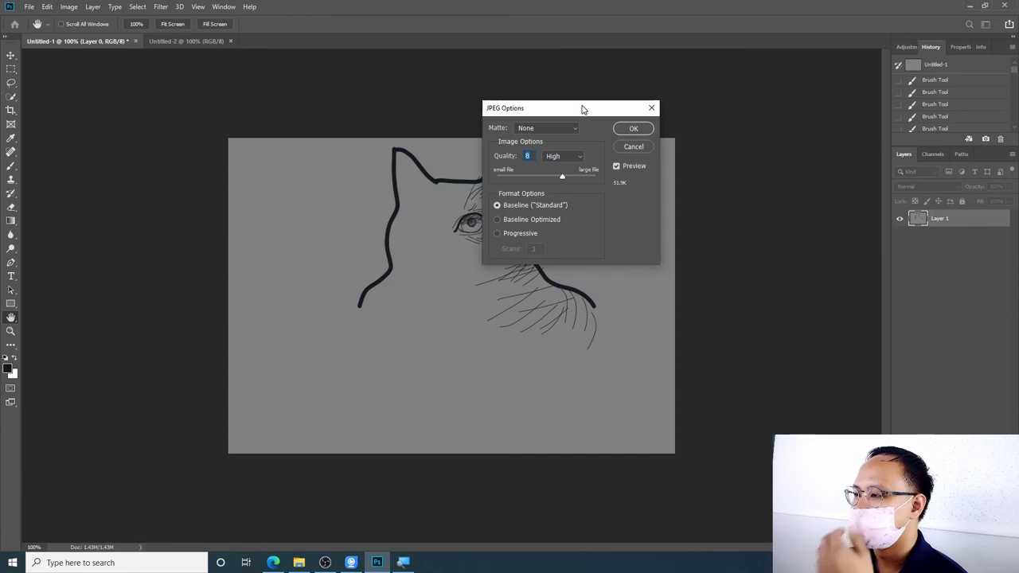
- Set JPEG quality to Maximum, 12, then cancel the JPEG save
{"action": "left_click_drag", "start_coordinate": [582, 108], "coordinate": [555, 131]}
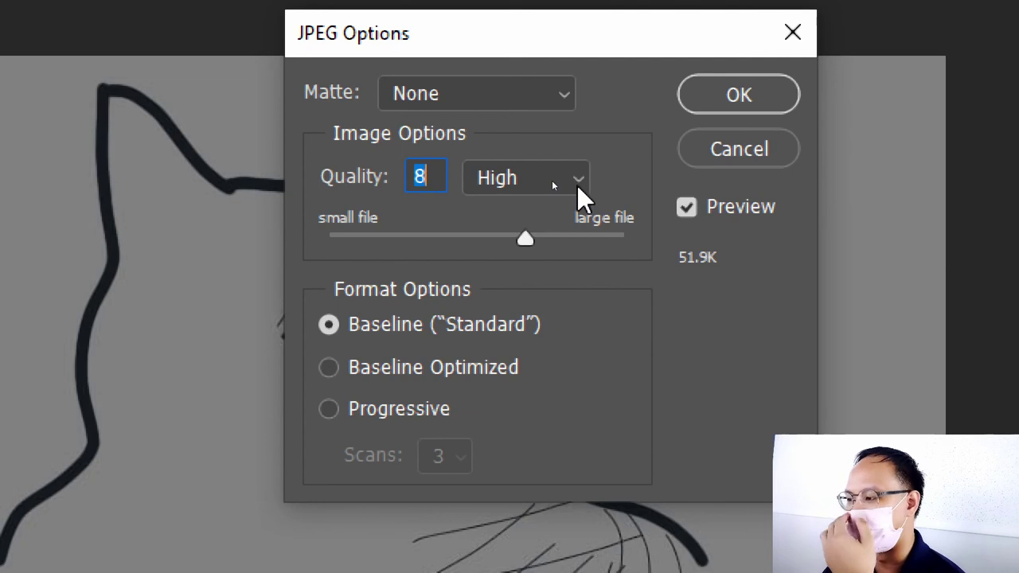
{"action": "left_click", "coordinate": [577, 185]}
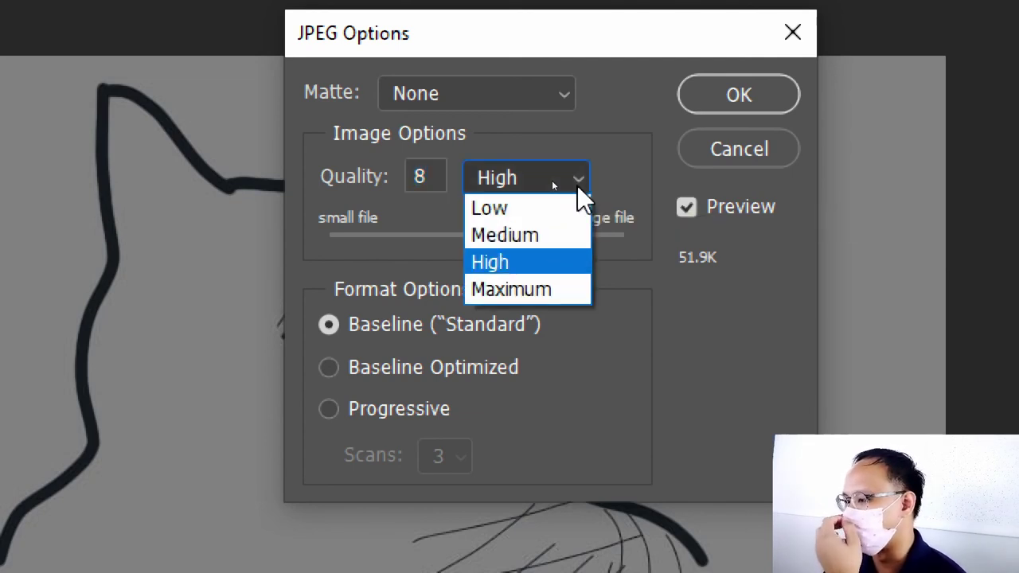
{"action": "left_click", "coordinate": [549, 284]}
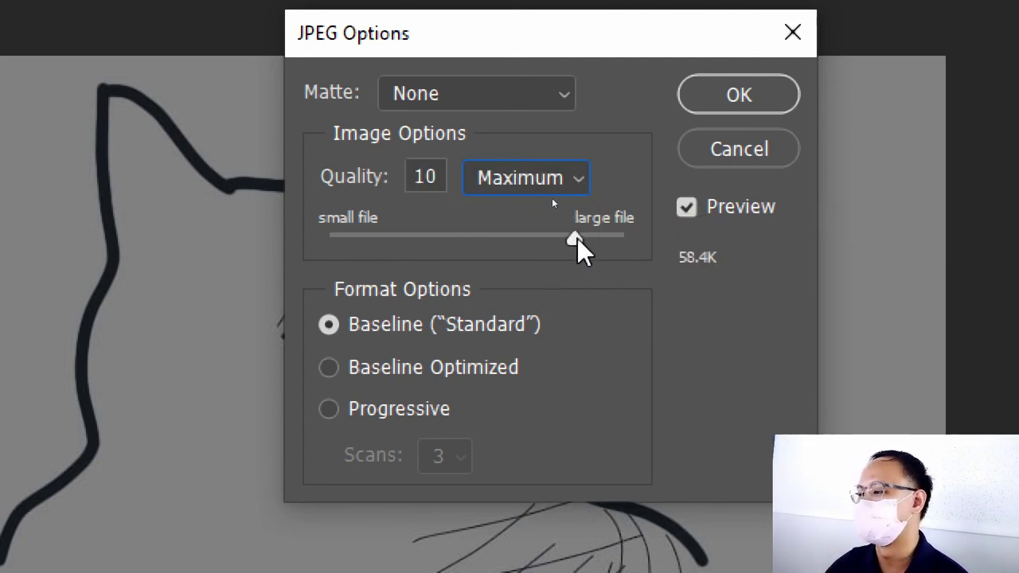
{"action": "left_click_drag", "start_coordinate": [574, 239], "coordinate": [773, 250]}
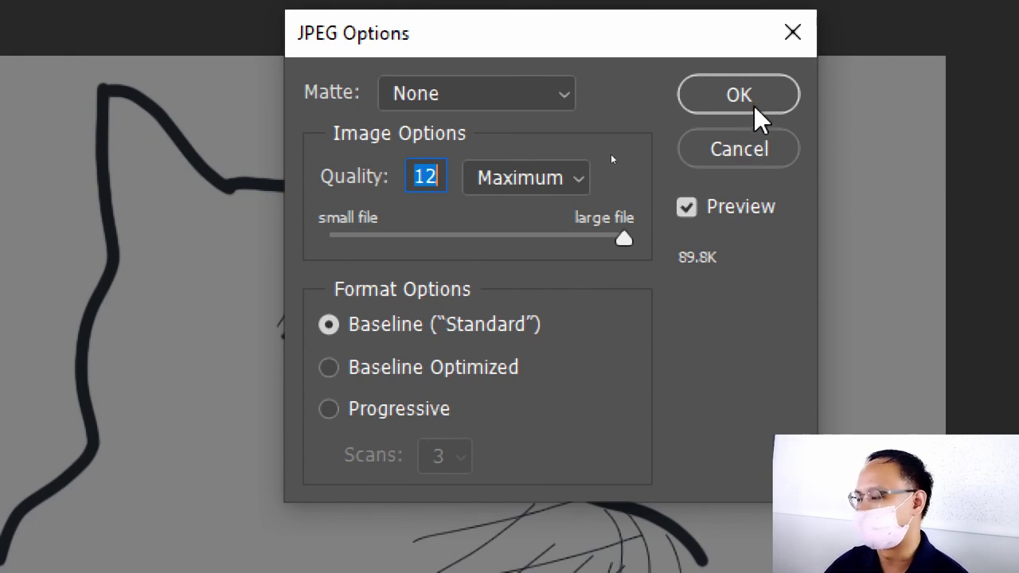
{"action": "left_click", "coordinate": [761, 159]}
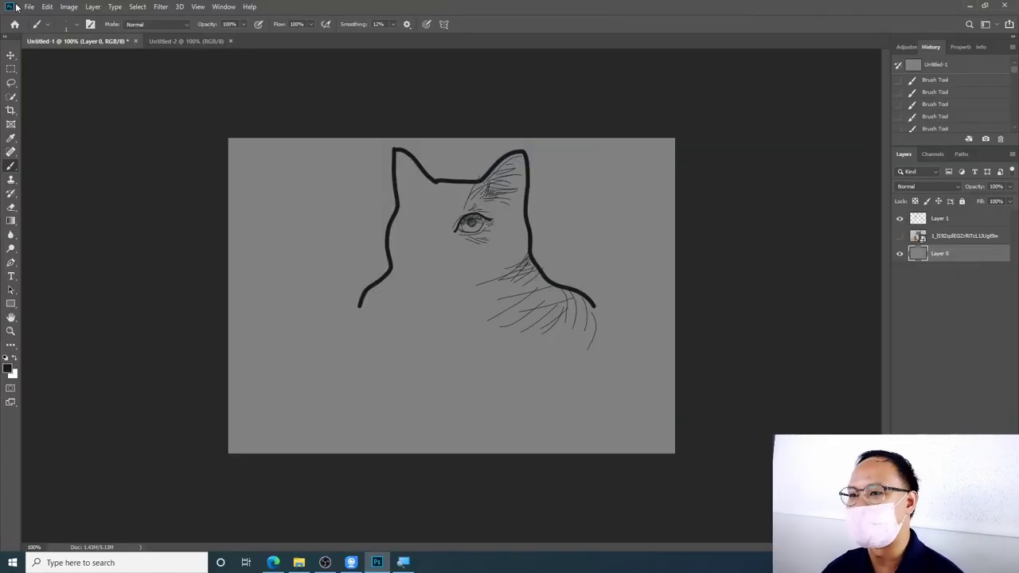
- Reopen Save As proposing Untitled-1.psd in Photoshop format
{"action": "left_click", "coordinate": [29, 7]}
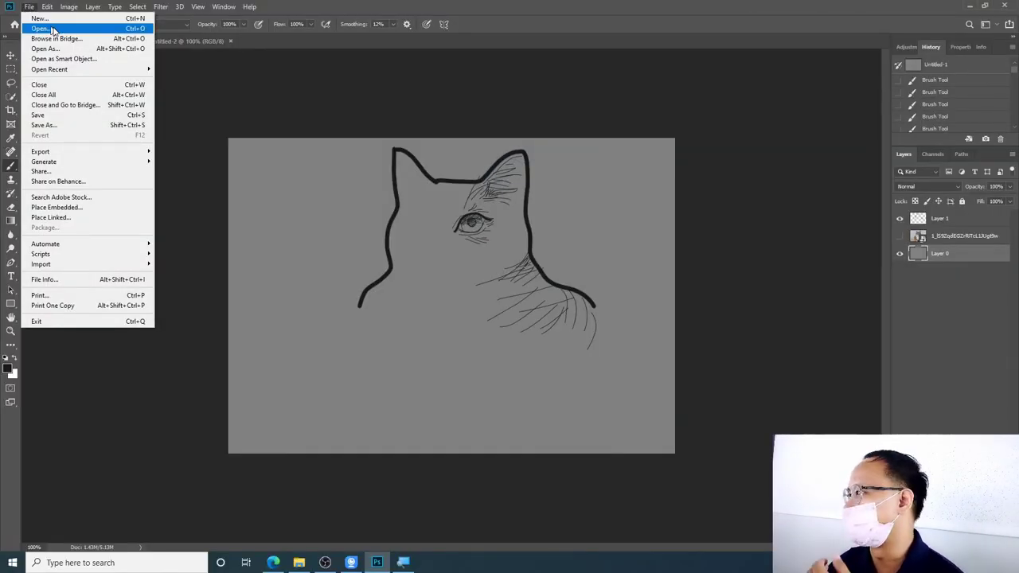
{"action": "left_click", "coordinate": [67, 129]}
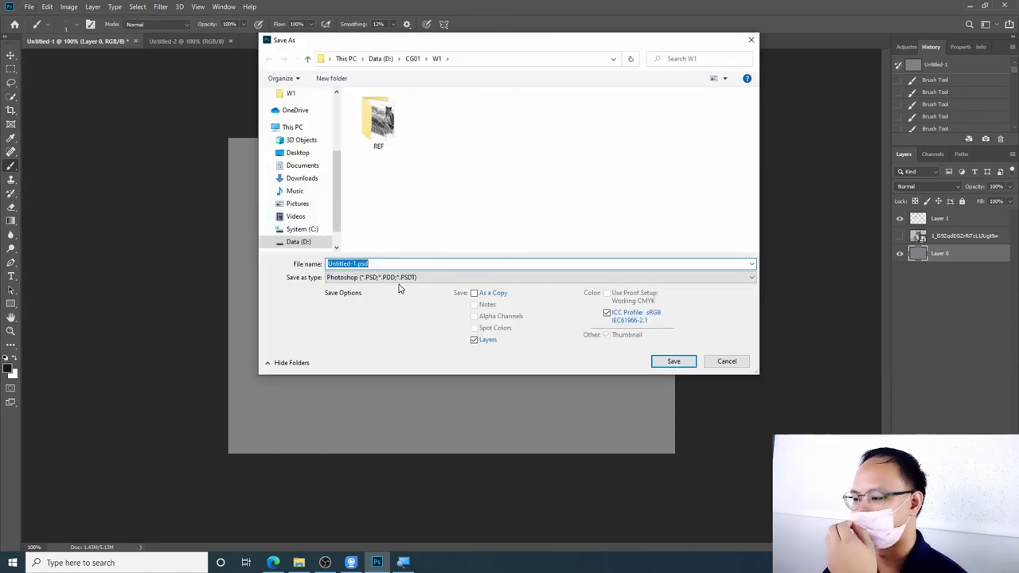